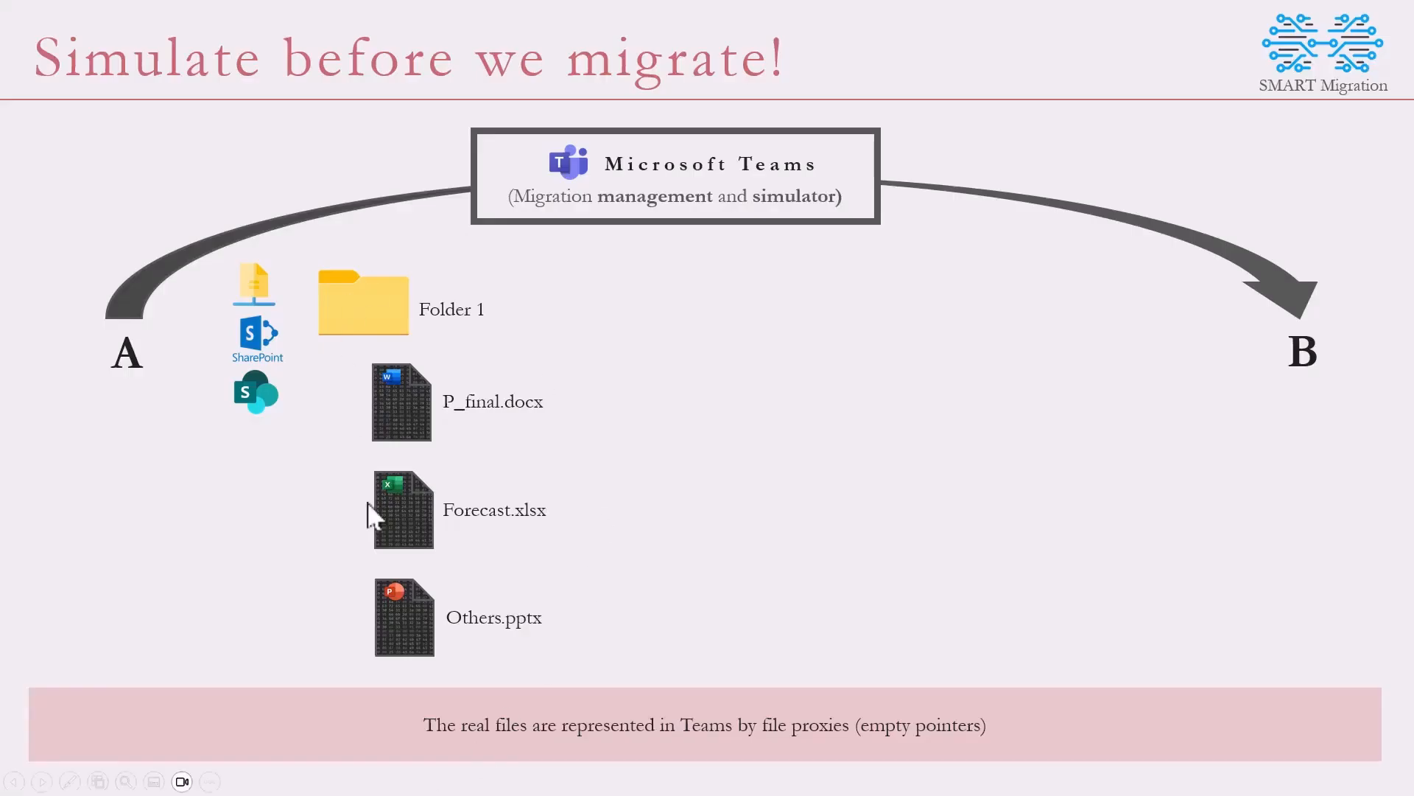
# Create a new DiscoveryJob in Group 1's Model library and name it "My files".
pyautogui.click(548, 578)
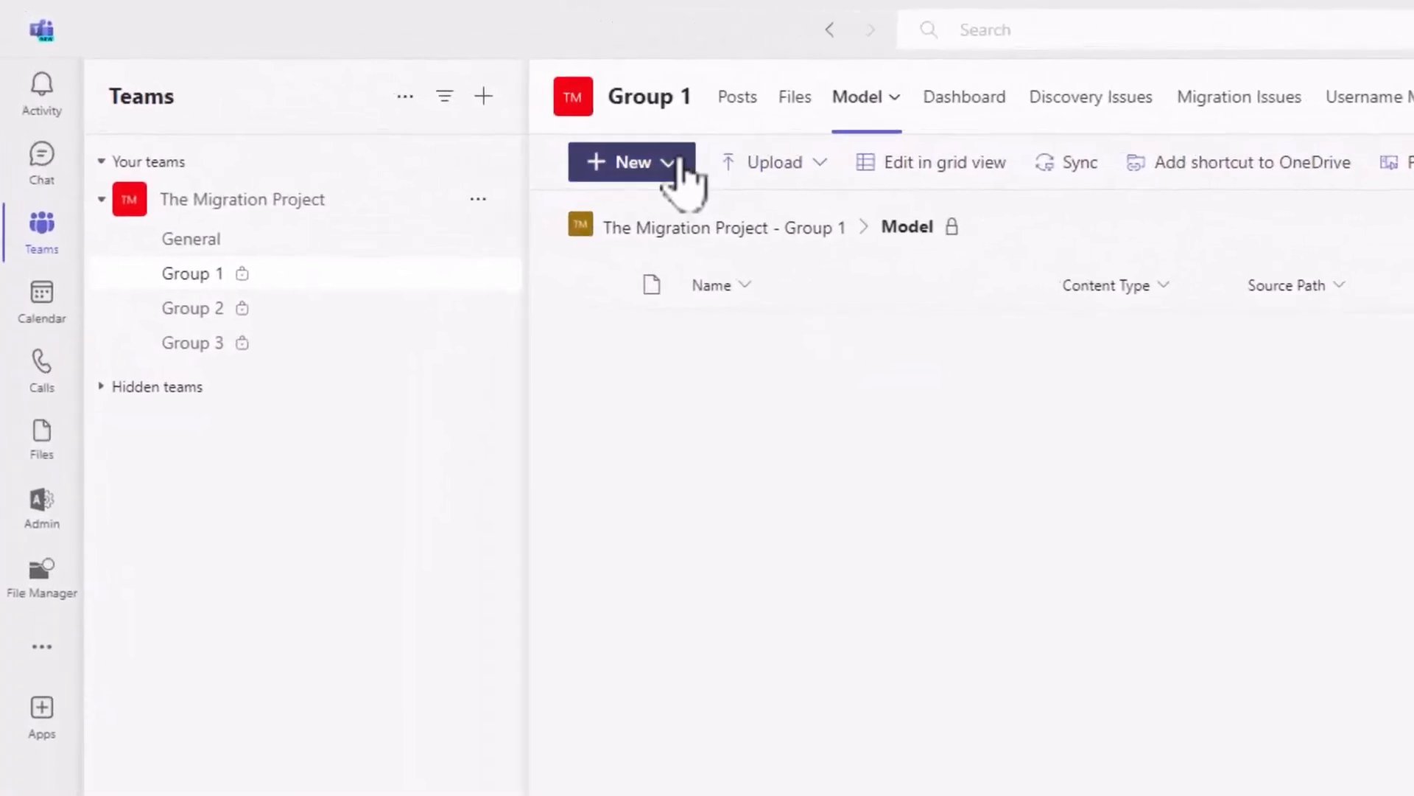
pyautogui.click(679, 165)
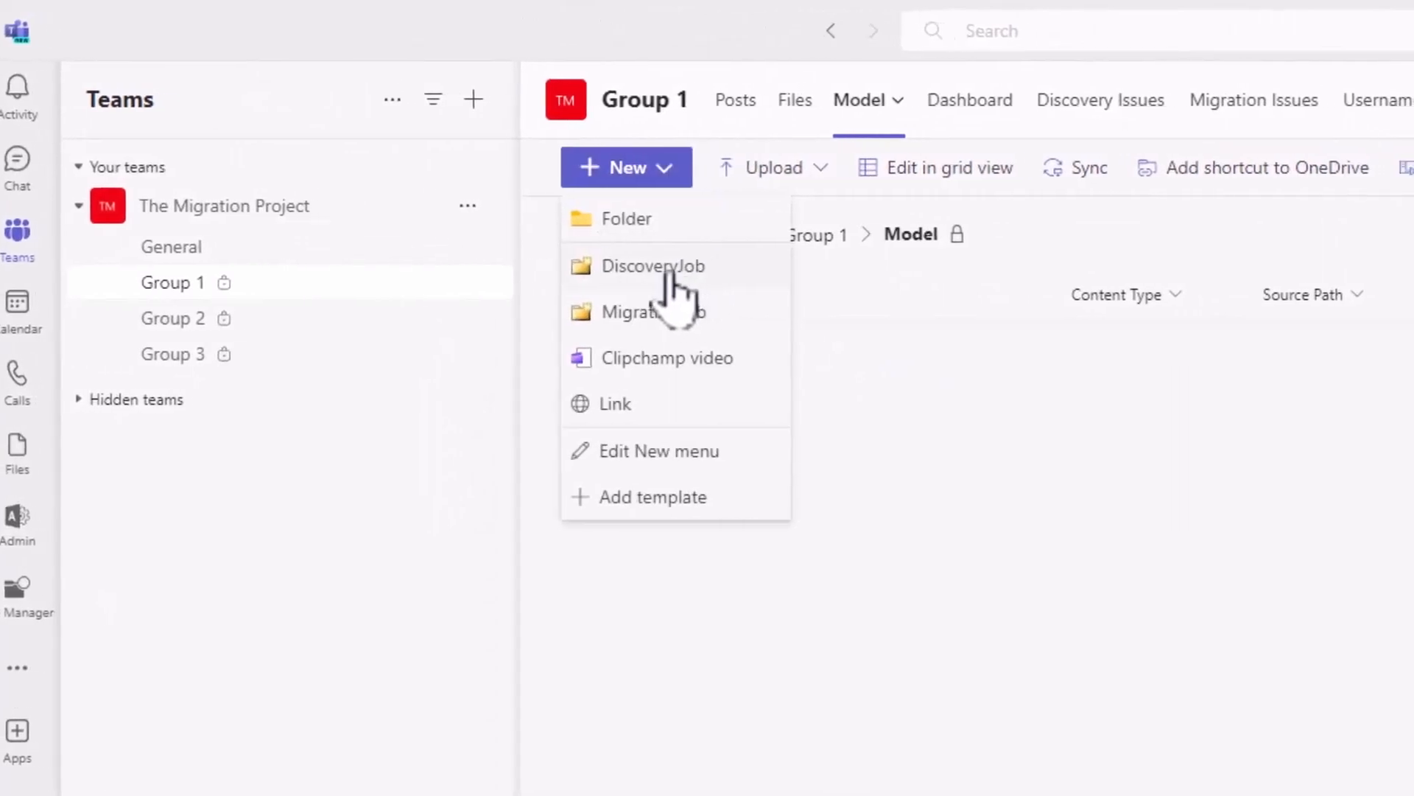
pyautogui.click(693, 273)
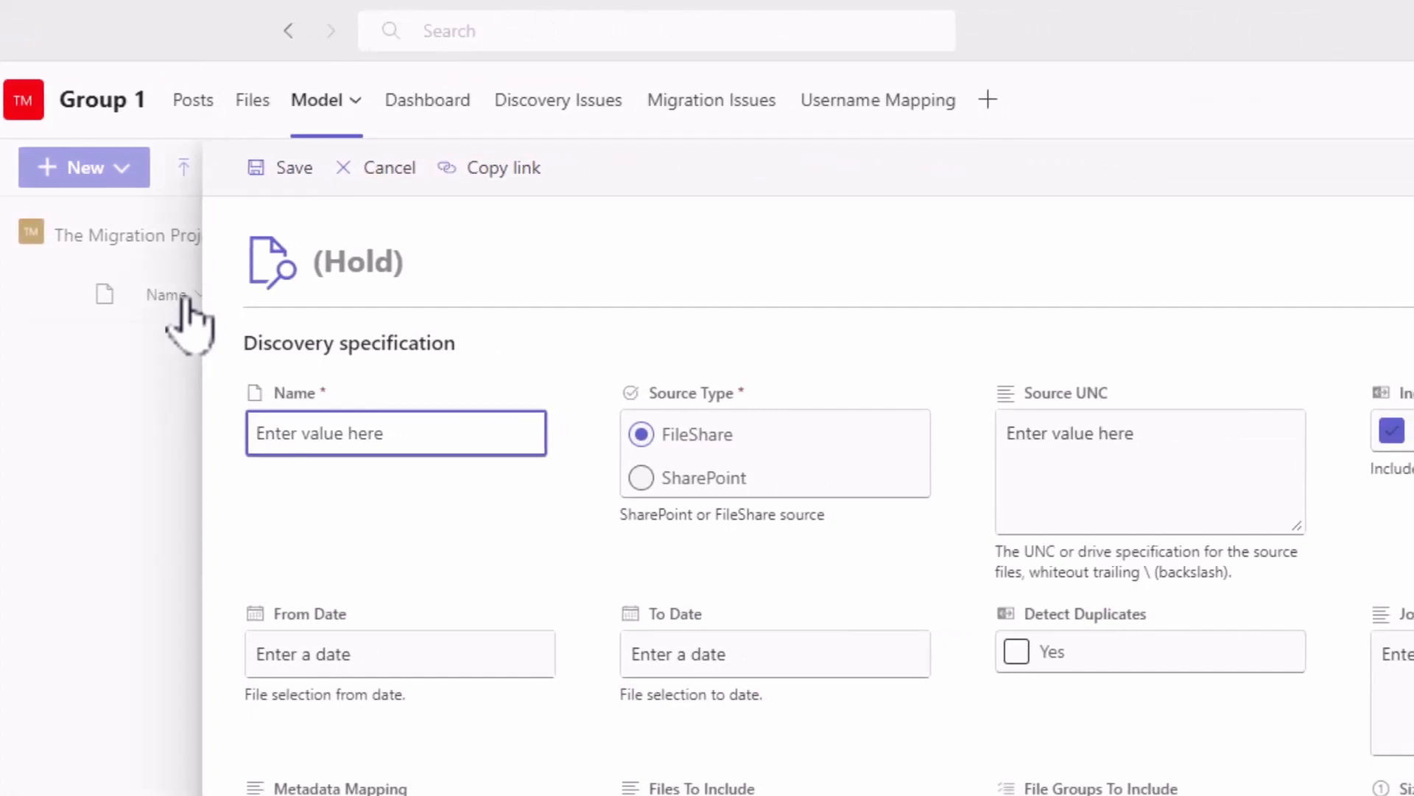
pyautogui.write('My files')
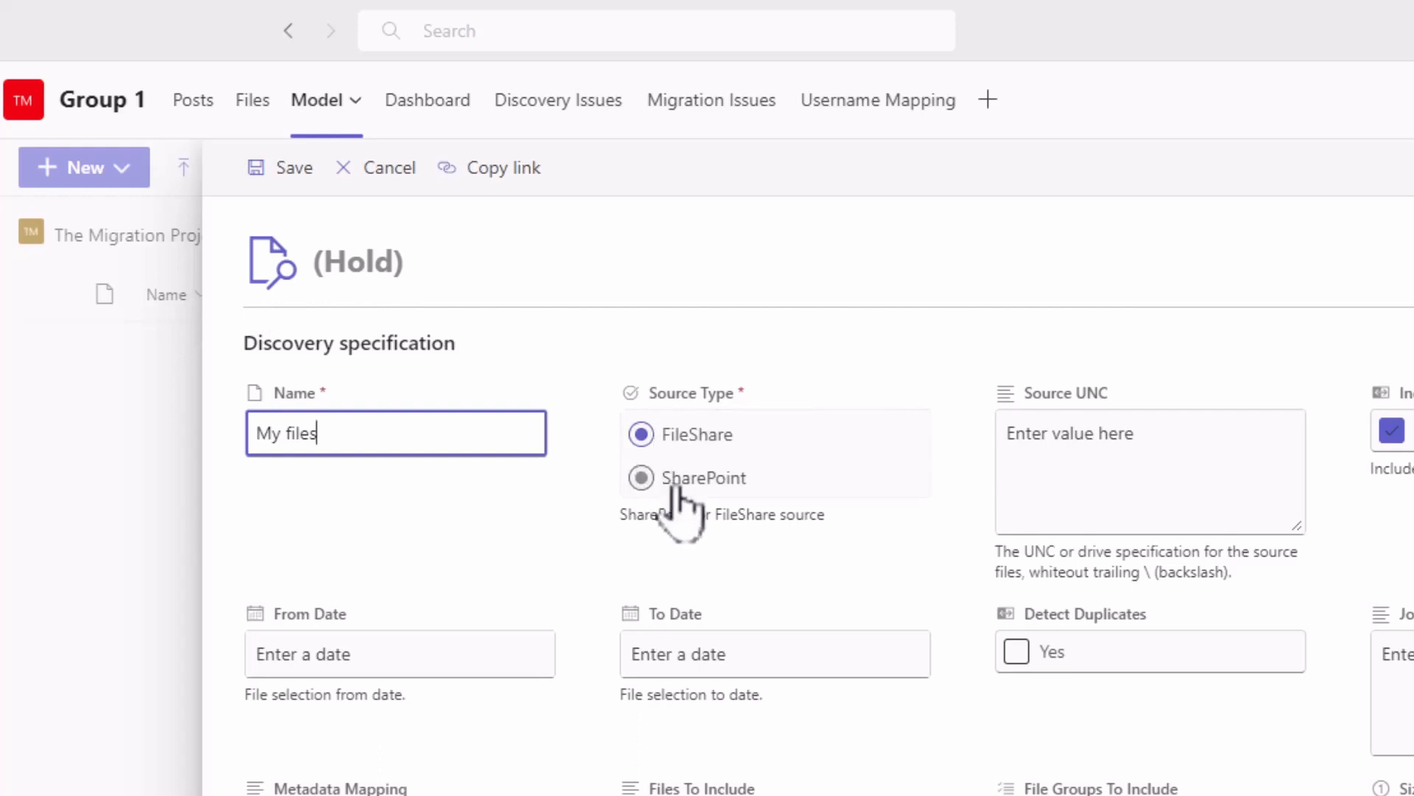
# Set the discovery job's Source UNC to C:\SMART Demo by copying the folder path from File Explorer.
pyautogui.click(1102, 456)
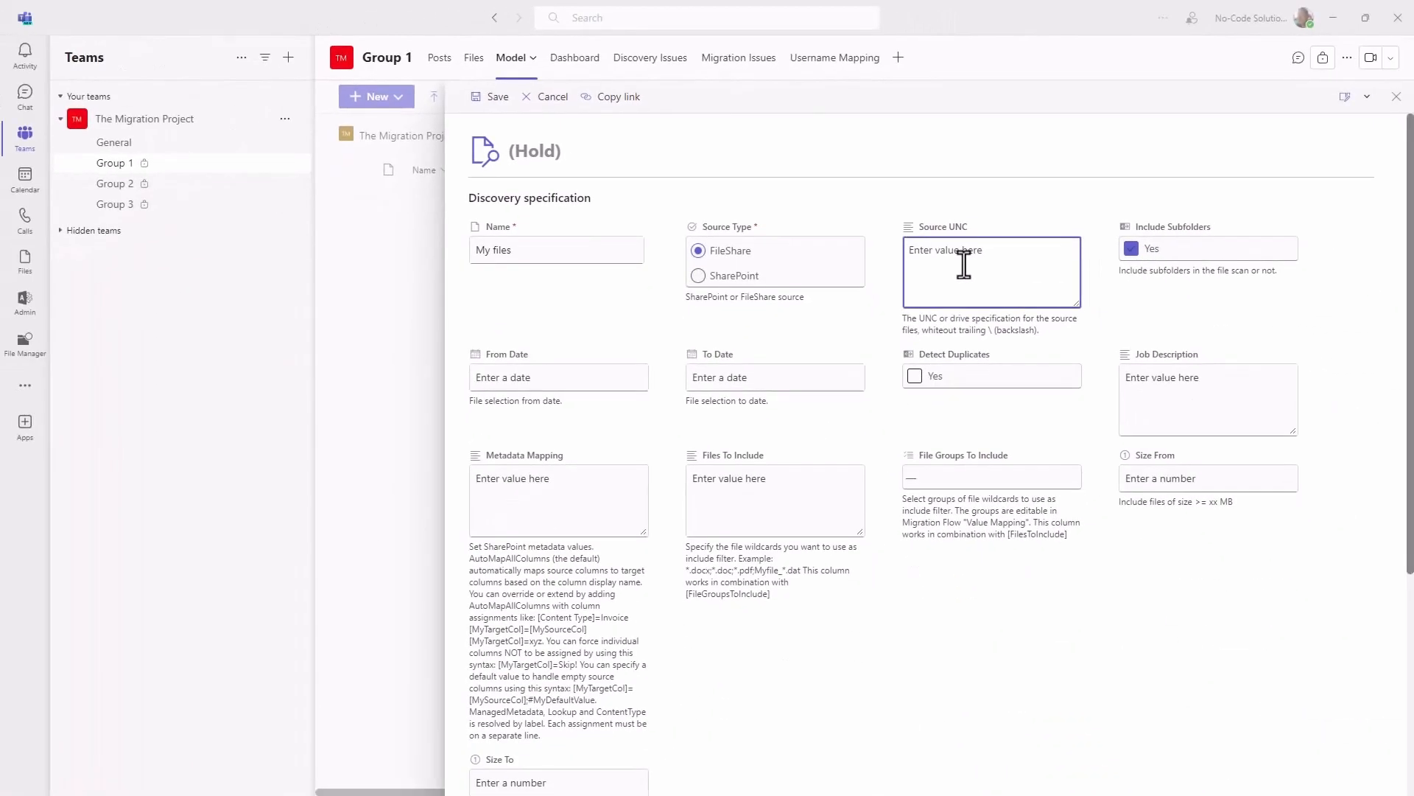
pyautogui.hotkey('alt', 'Tab')
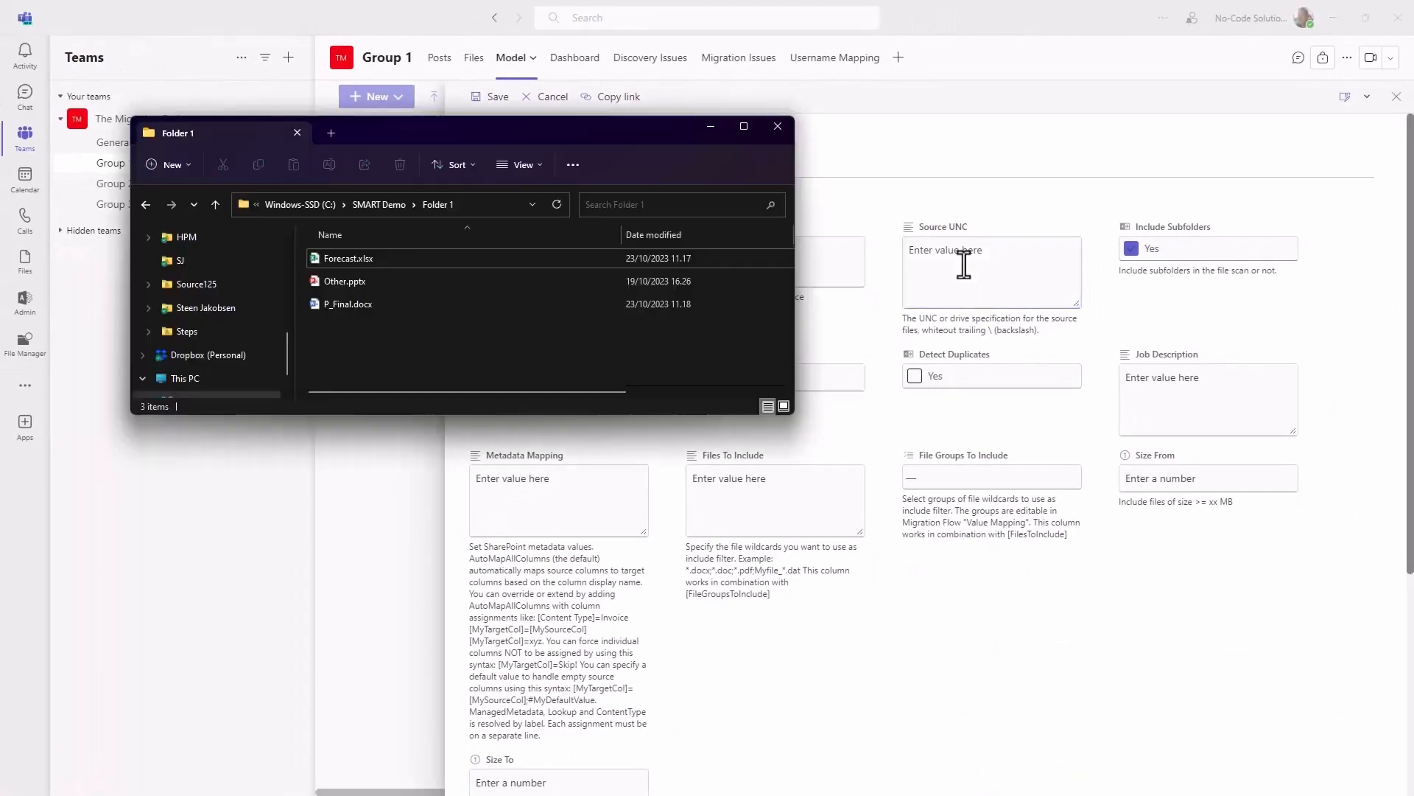
pyautogui.click(392, 202)
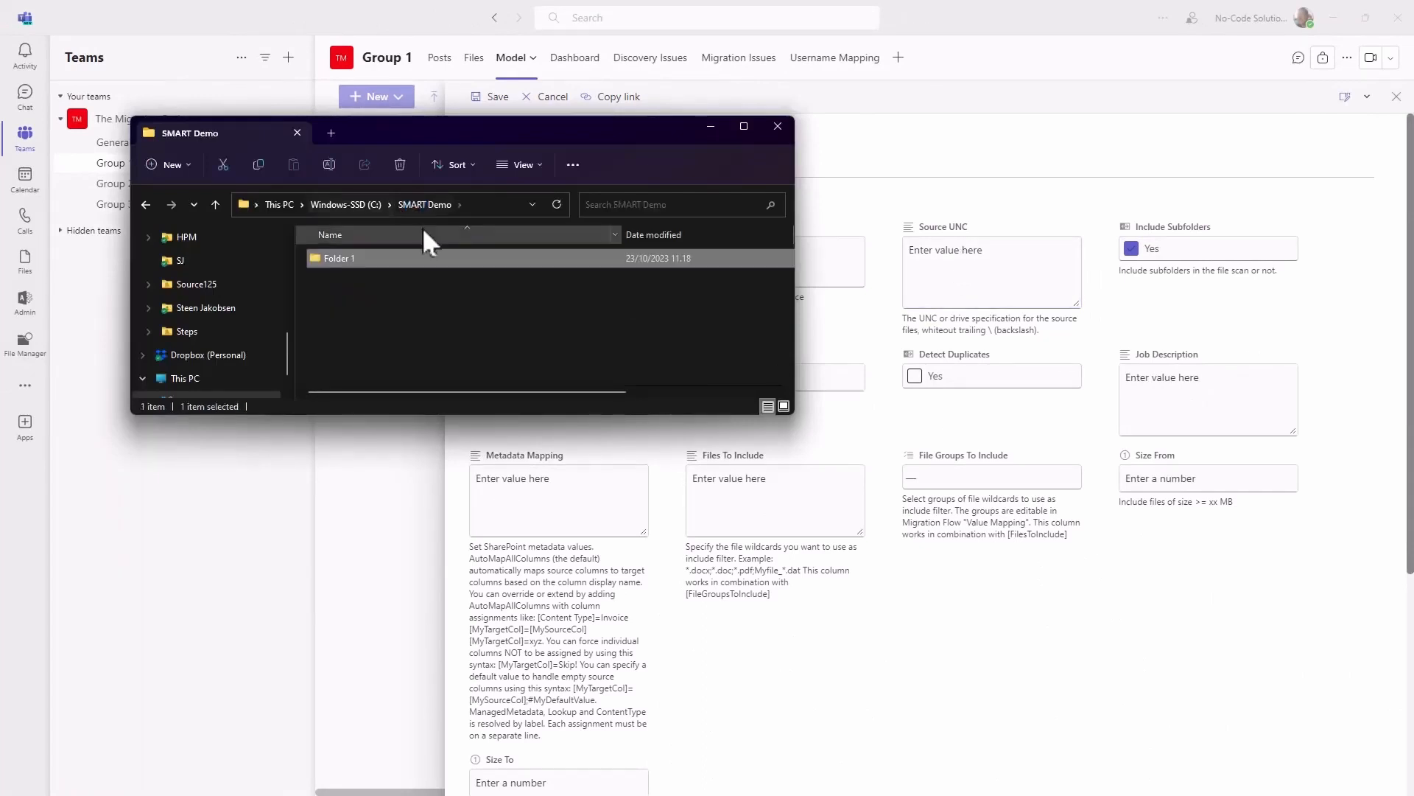
pyautogui.click(492, 204)
pyautogui.hotkey('ctrl', 'c')
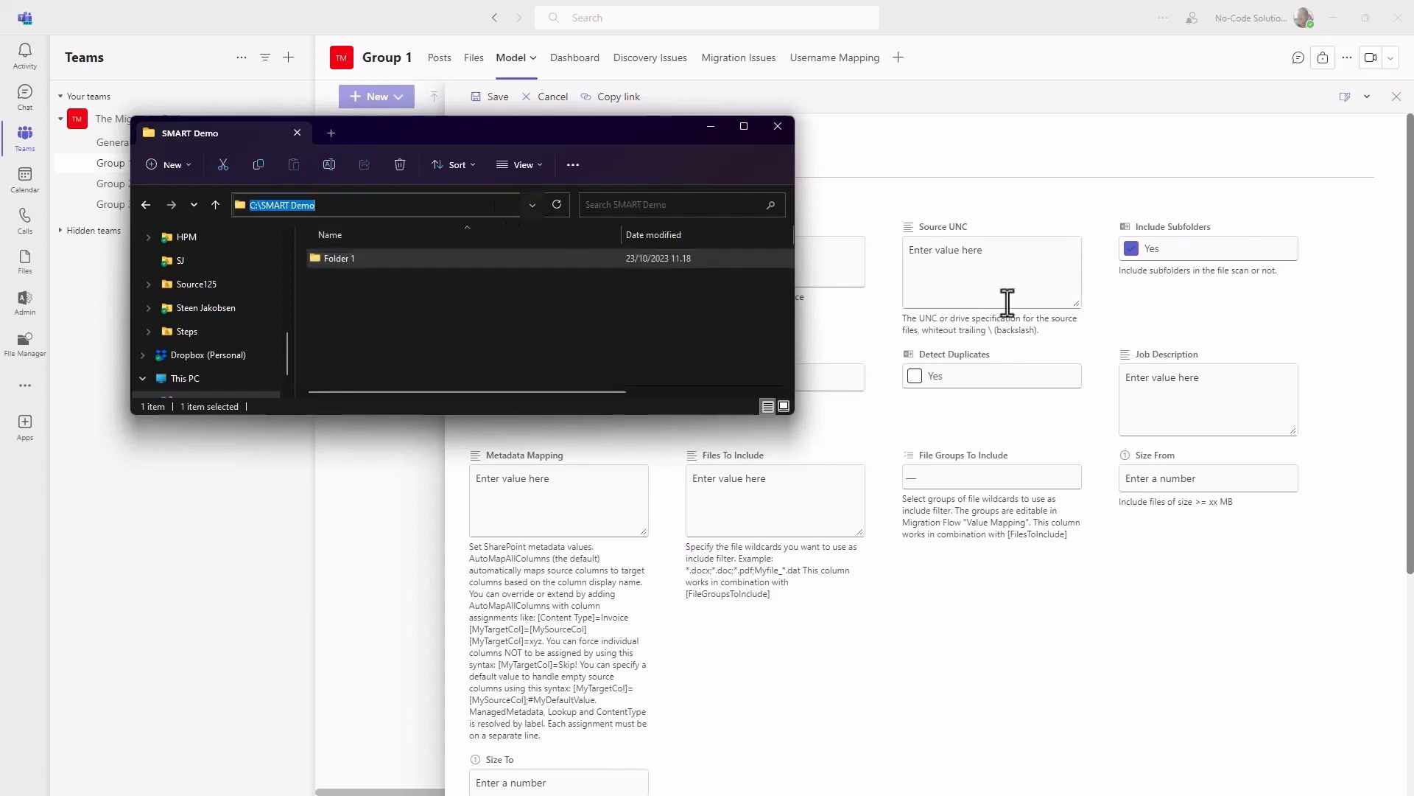
pyautogui.click(976, 267)
pyautogui.hotkey('ctrl', 'v')
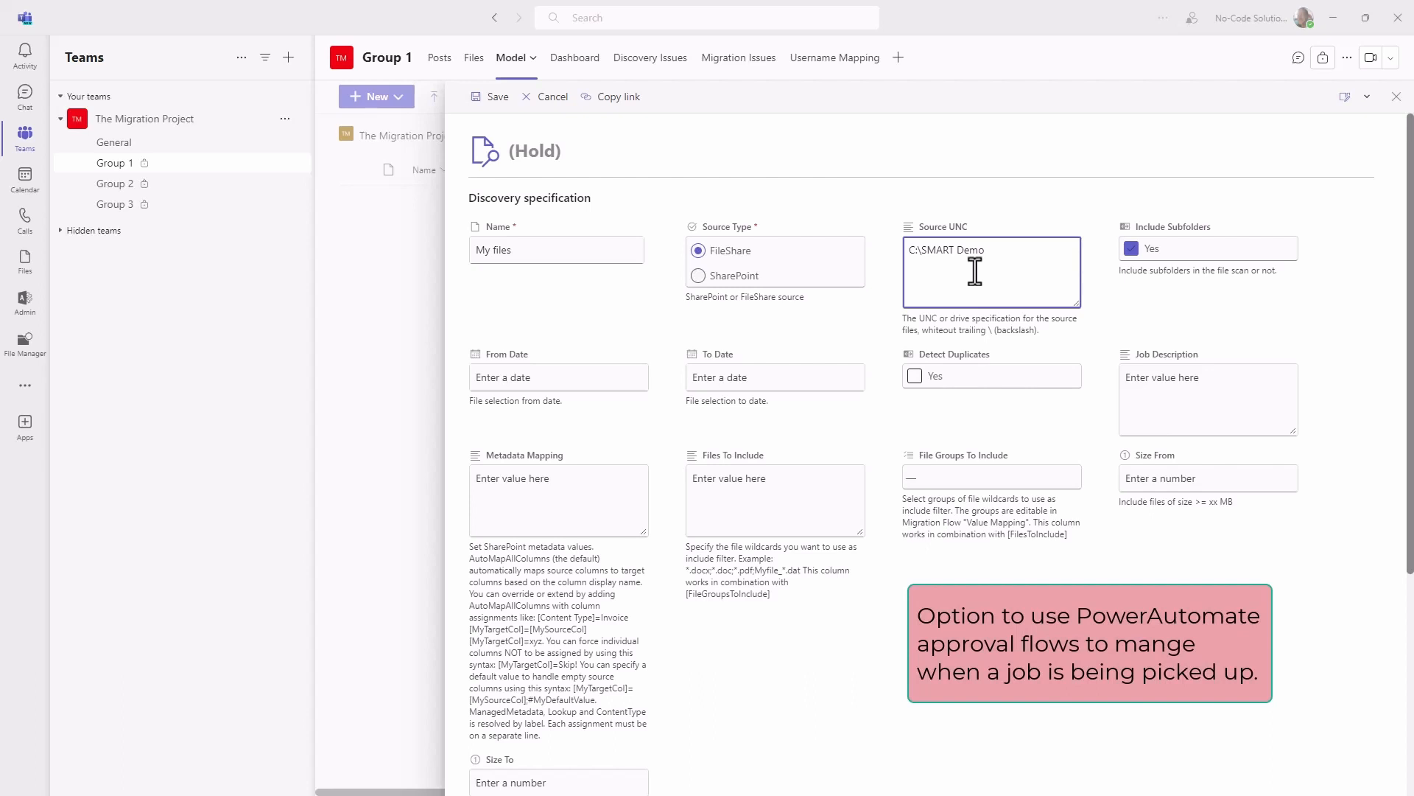
# Set the discovery job's Job Status to Ready and save the job.
pyautogui.scroll(-5, 720, 451)
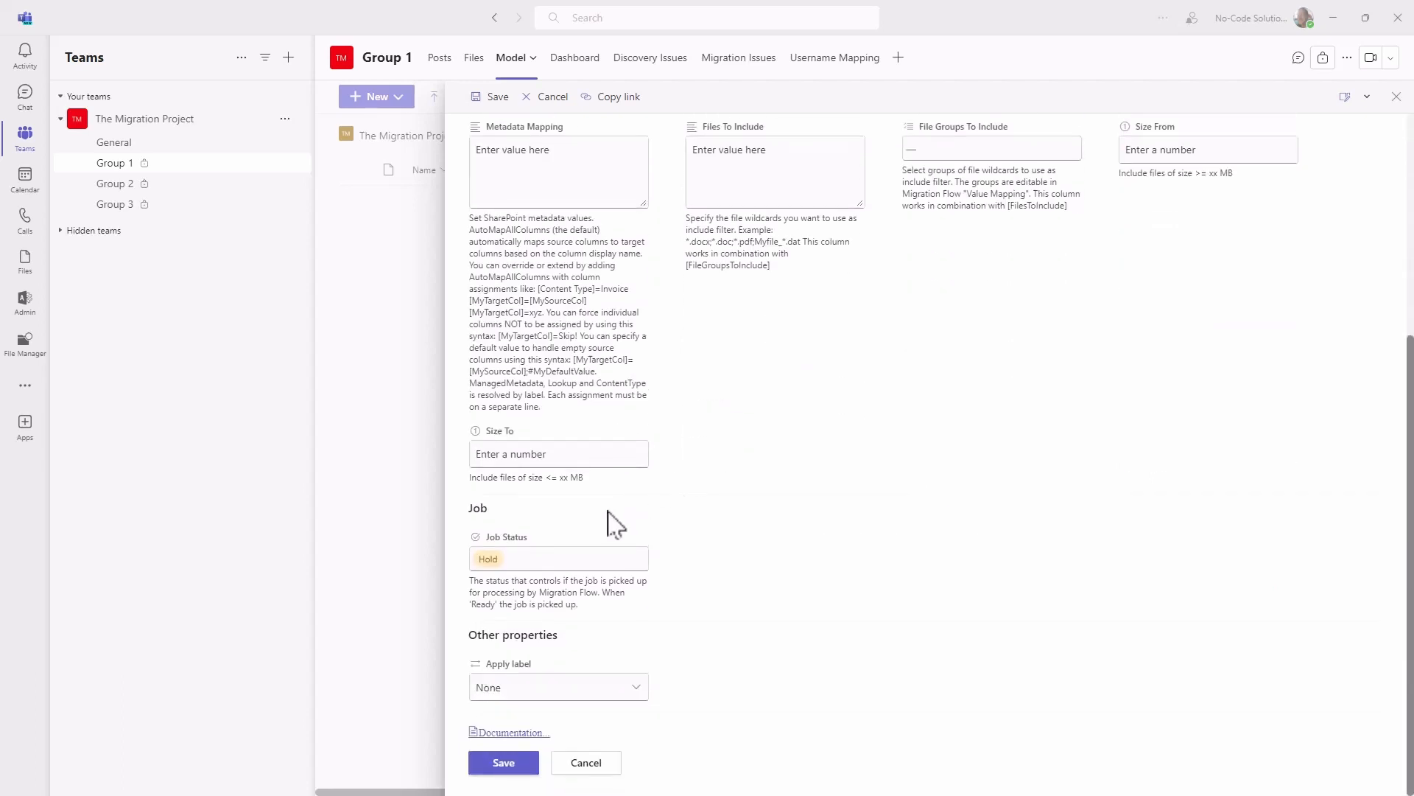
pyautogui.click(515, 563)
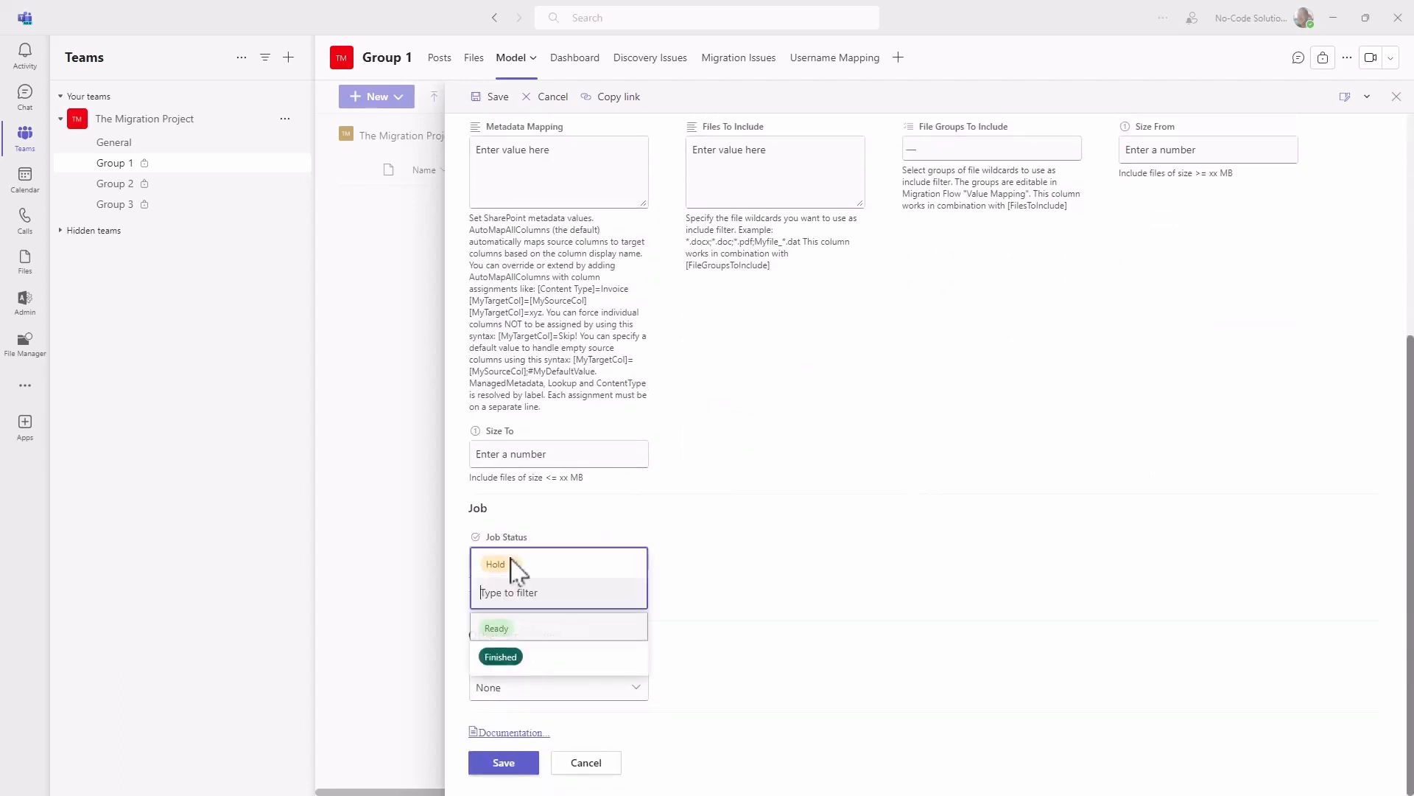
pyautogui.click(506, 632)
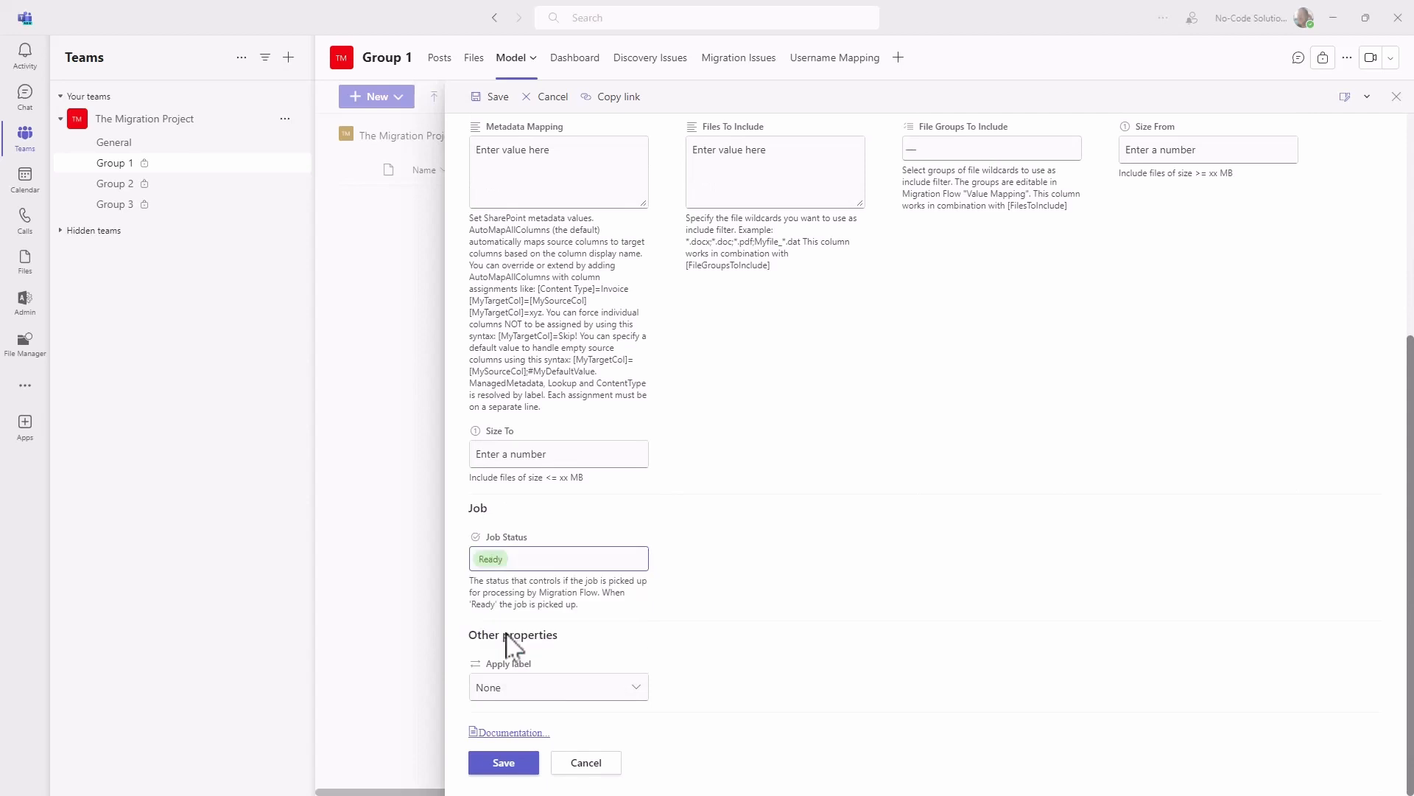
pyautogui.click(517, 768)
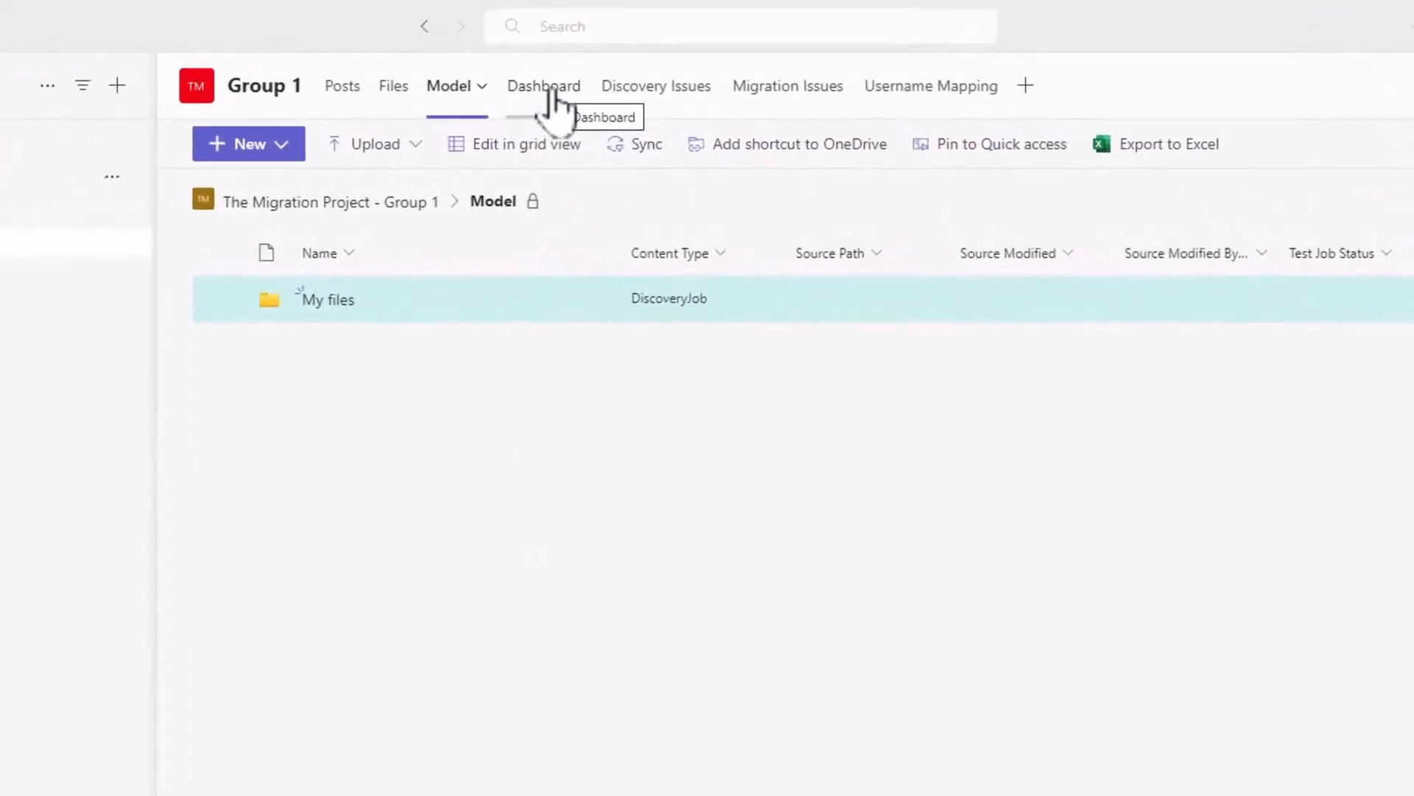
# Check the status of the My files discovery job on the Dashboard, reloading it to get the latest progress.
pyautogui.click(558, 88)
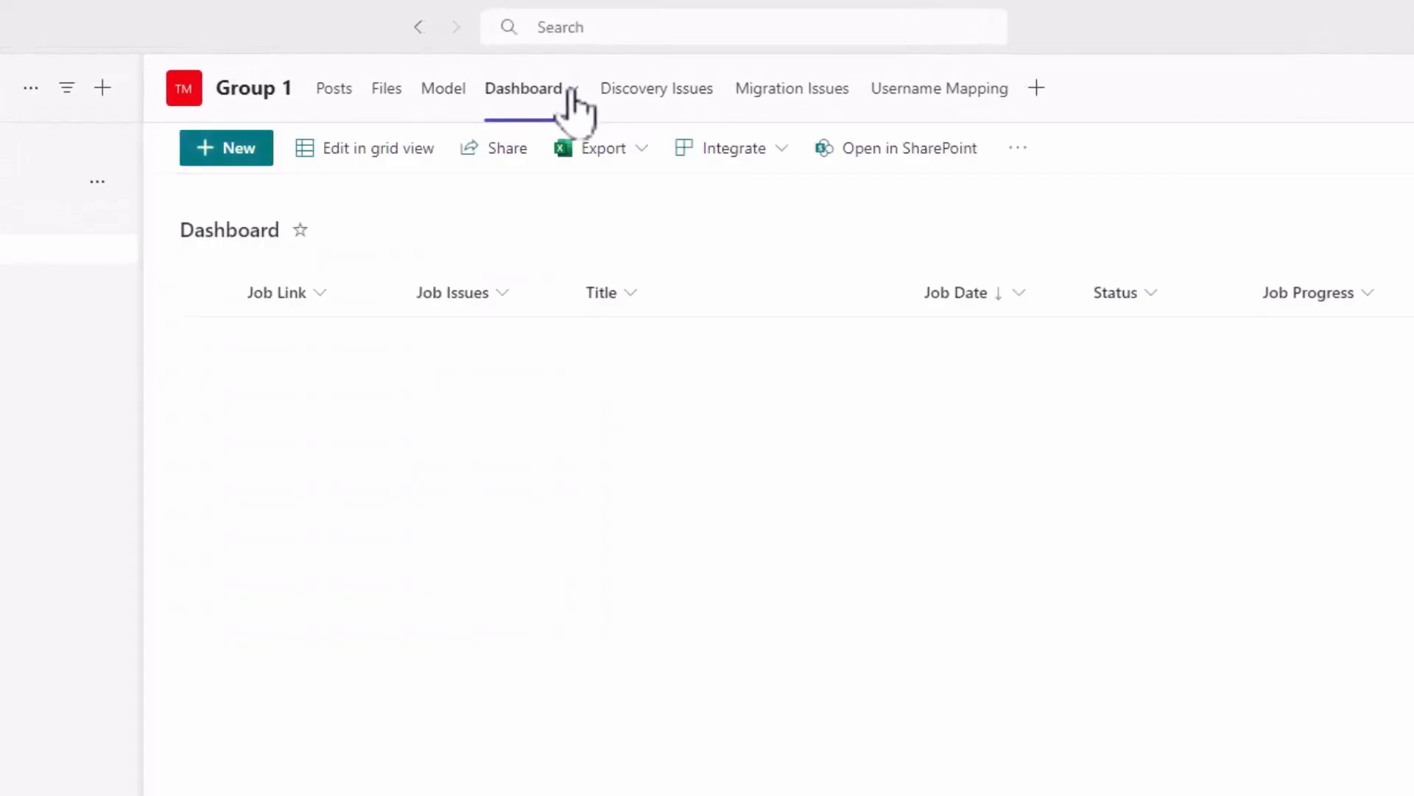
pyautogui.click(572, 88)
pyautogui.click(582, 222)
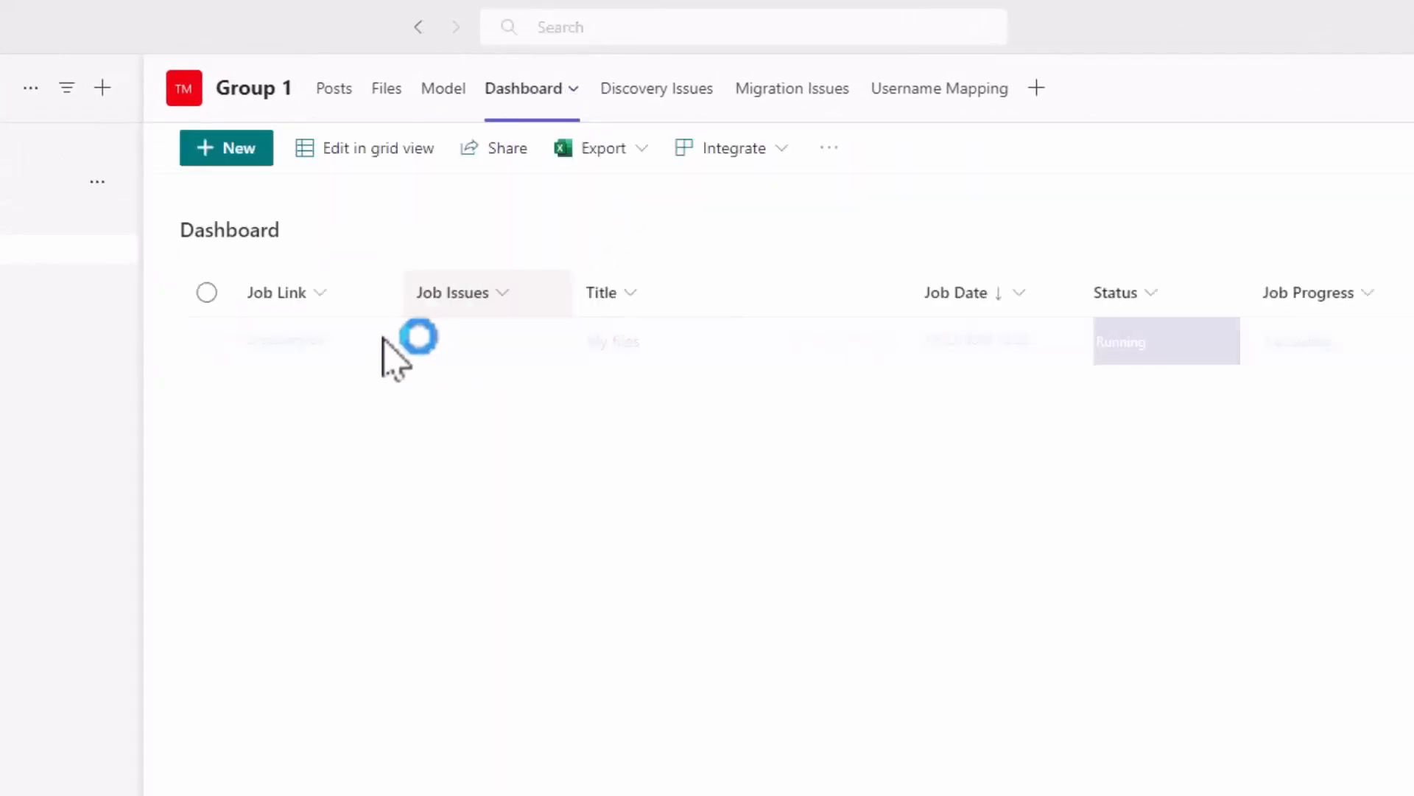
pyautogui.click(573, 88)
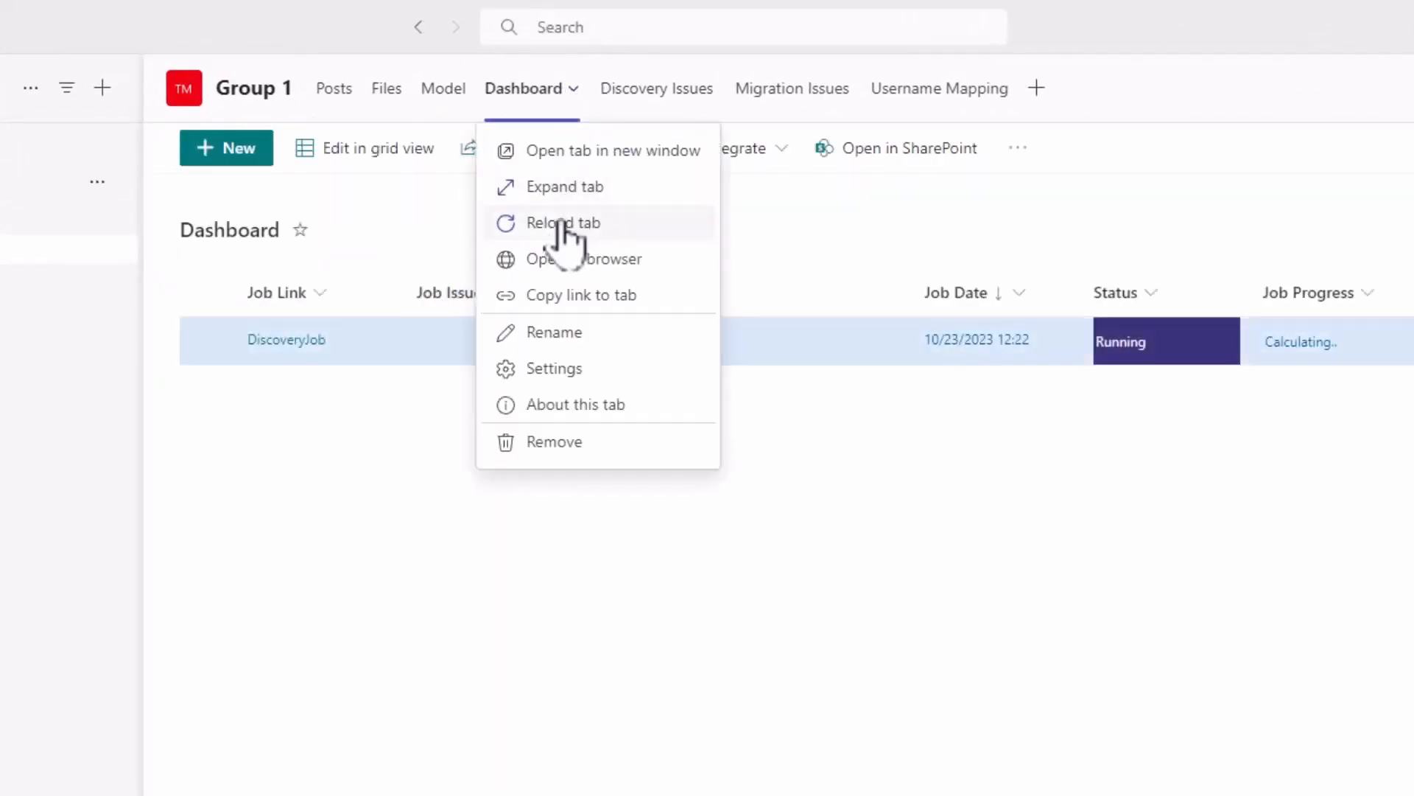
pyautogui.click(560, 222)
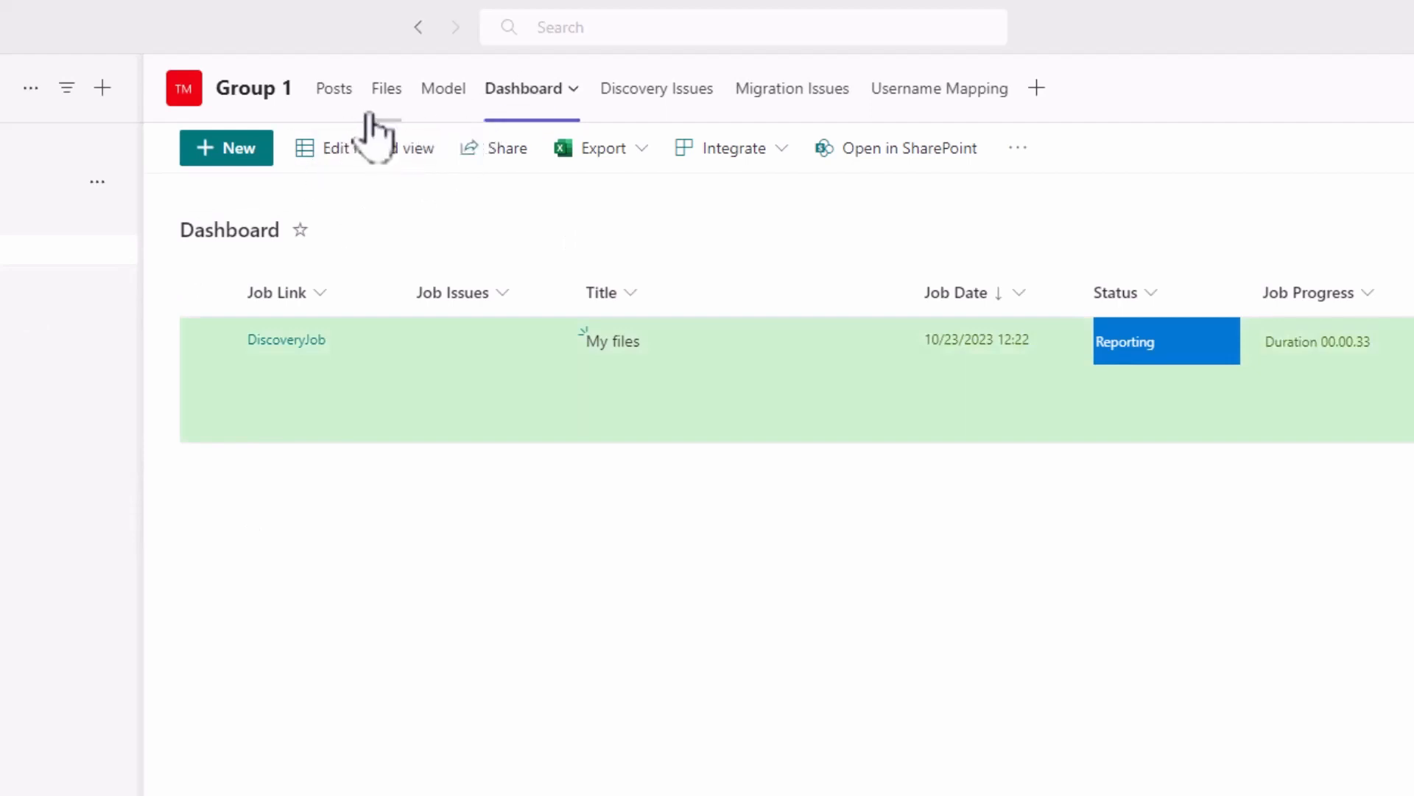
# Browse the Model library to Folder 1 inside My files and try opening Forecast.xlsx, closing its browser window when done.
pyautogui.click(444, 99)
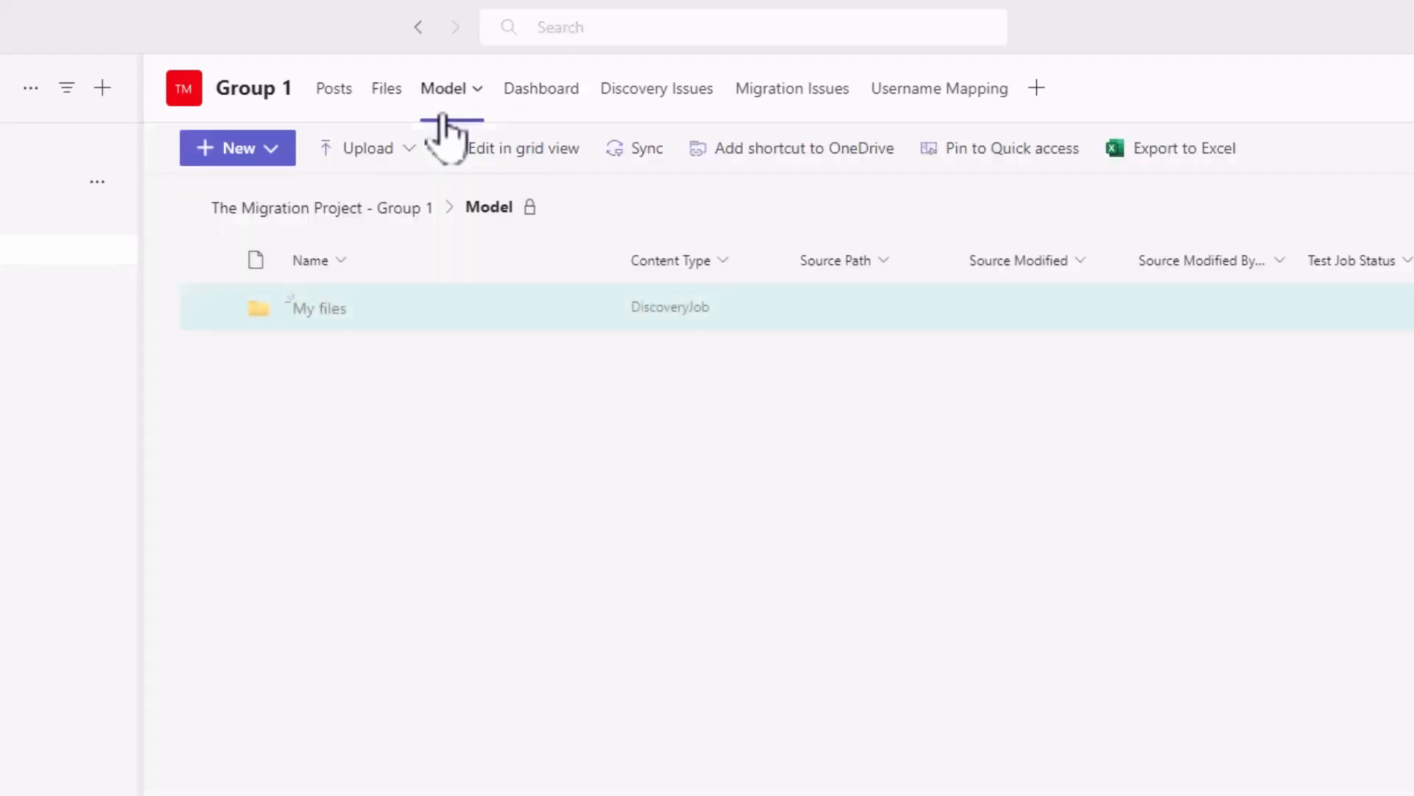
pyautogui.click(319, 310)
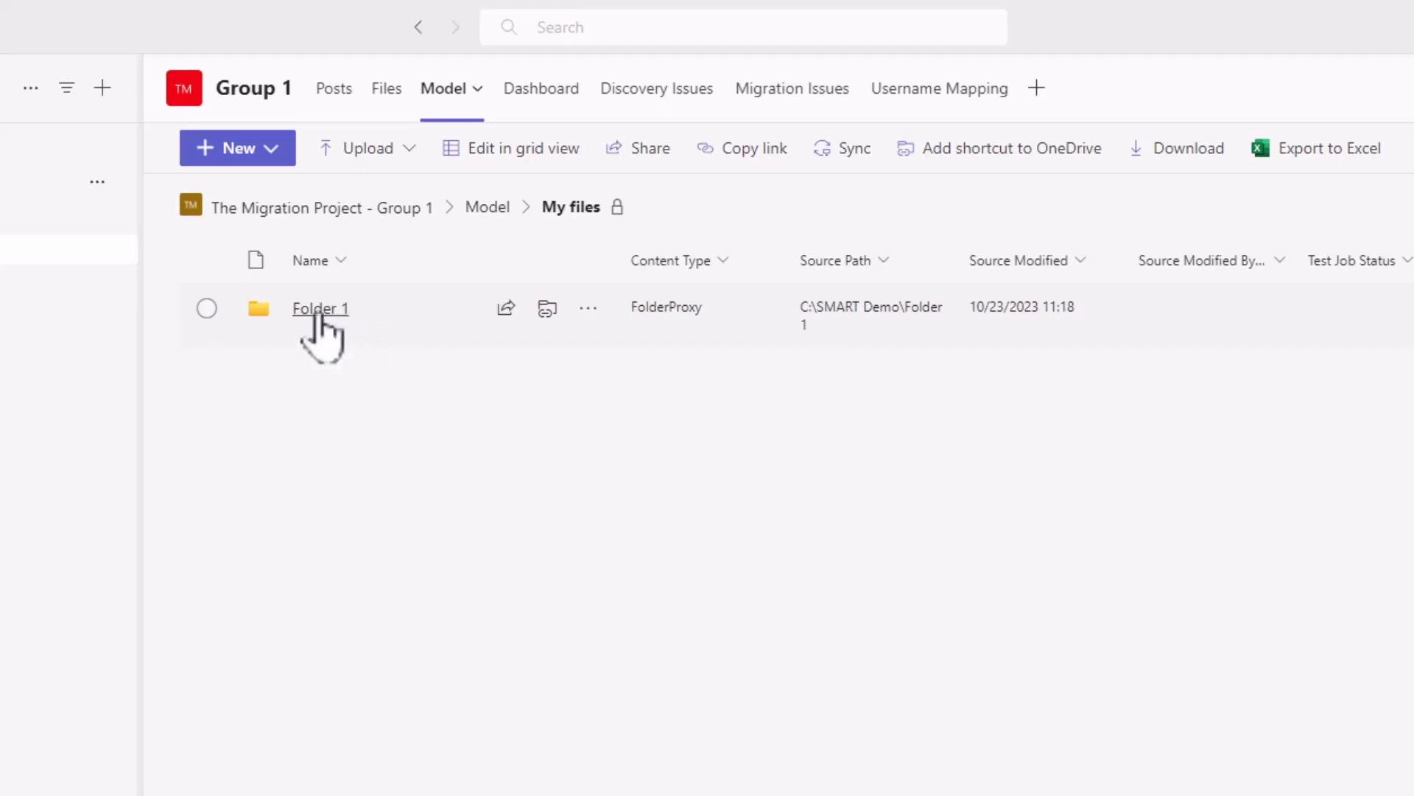
pyautogui.click(317, 309)
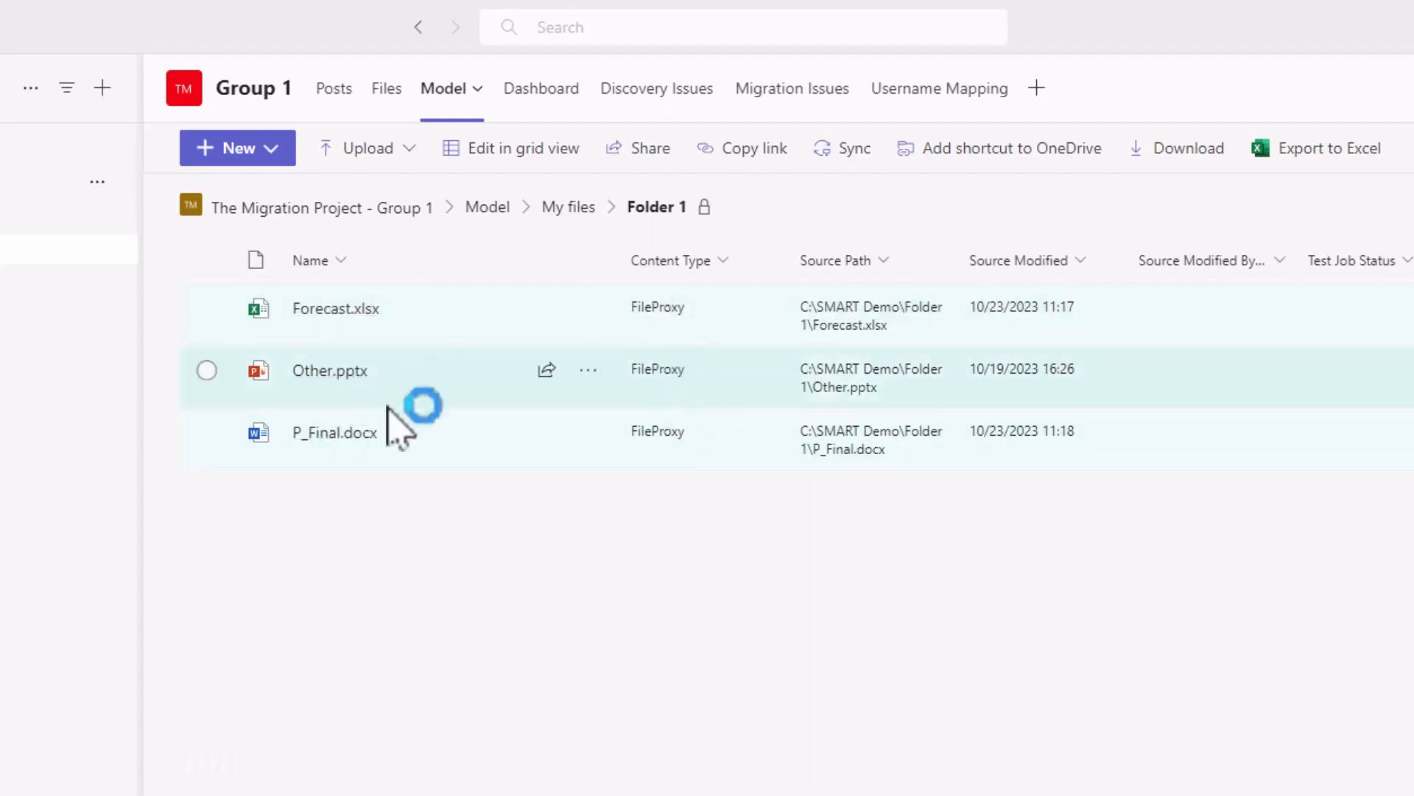
pyautogui.moveTo(322, 315)
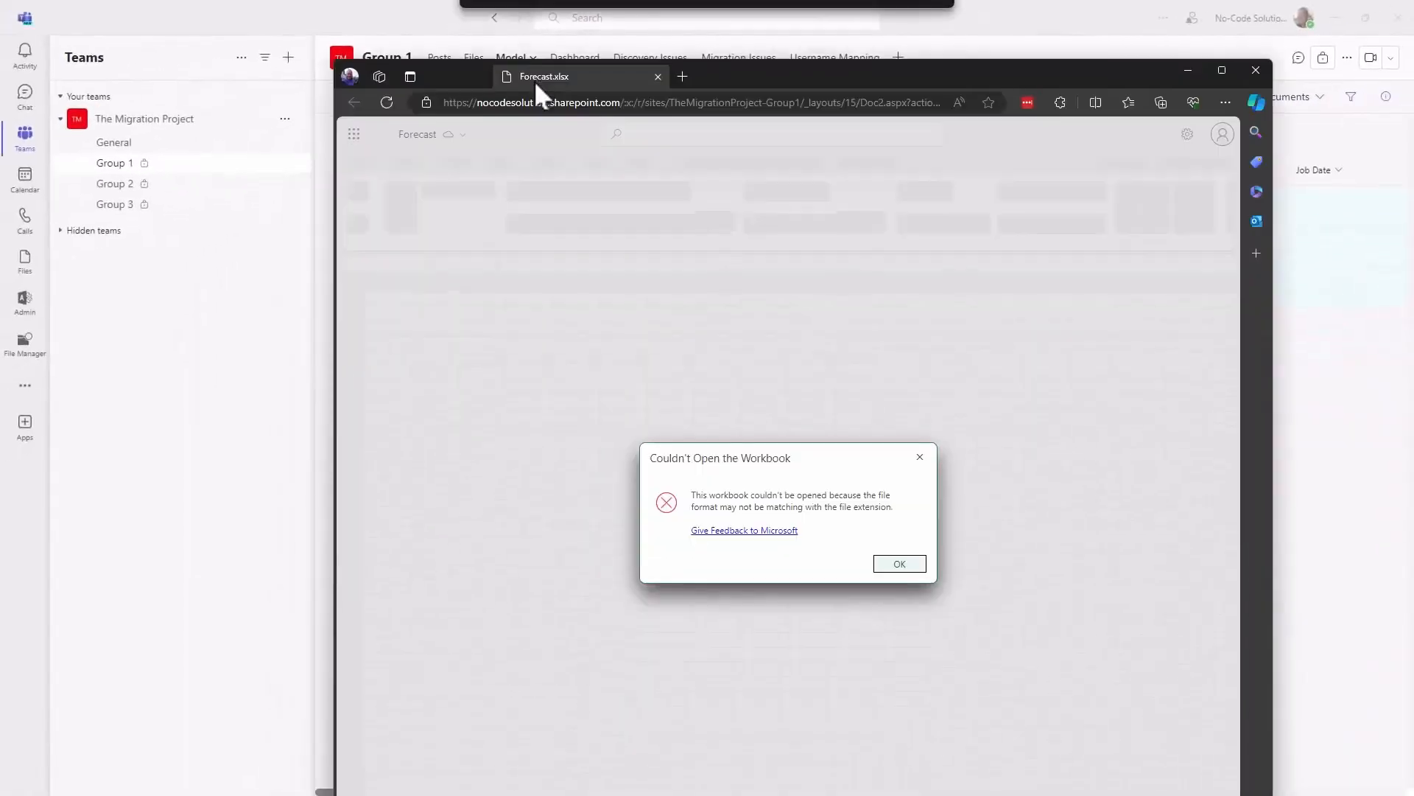
pyautogui.moveTo(534, 81); pyautogui.dragTo(530, 78)
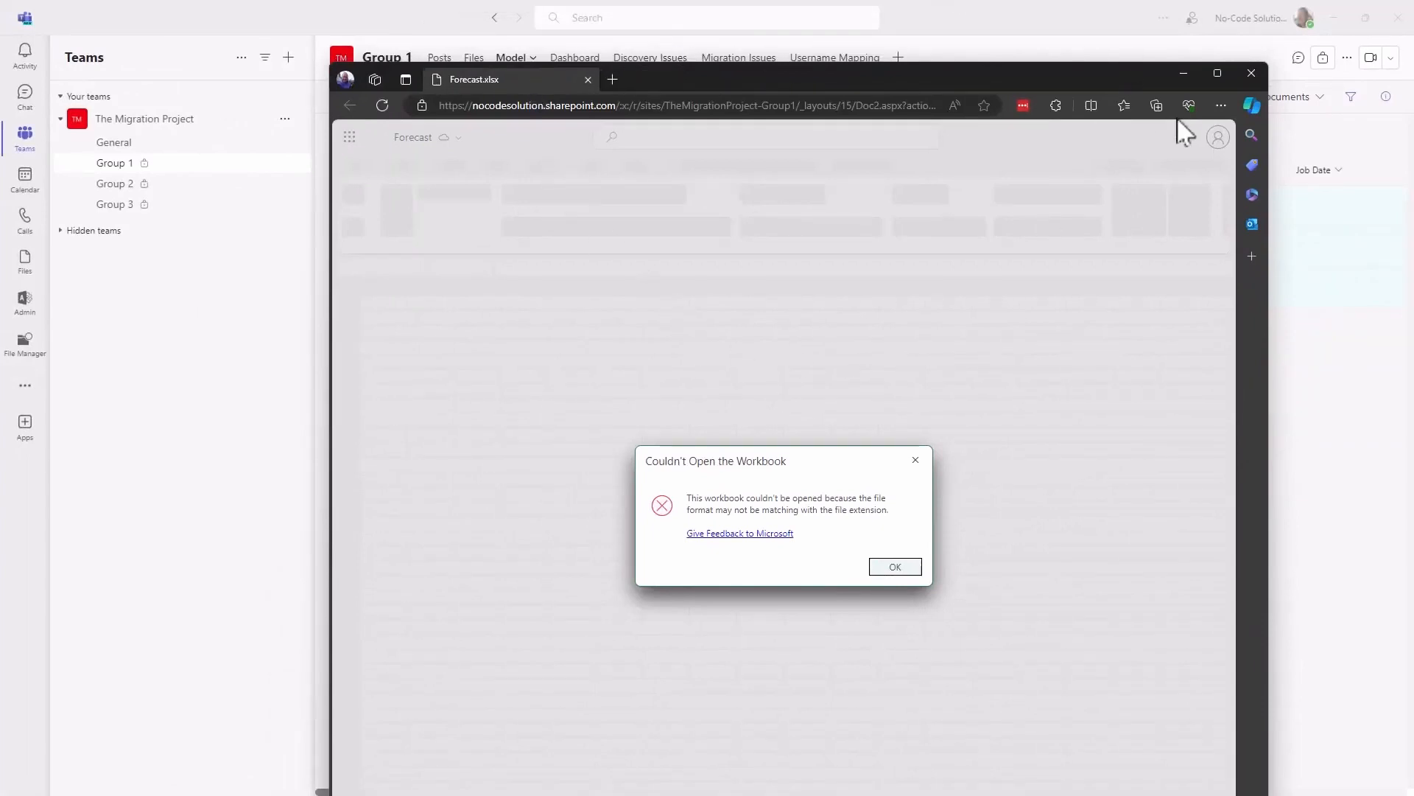
pyautogui.click(1251, 77)
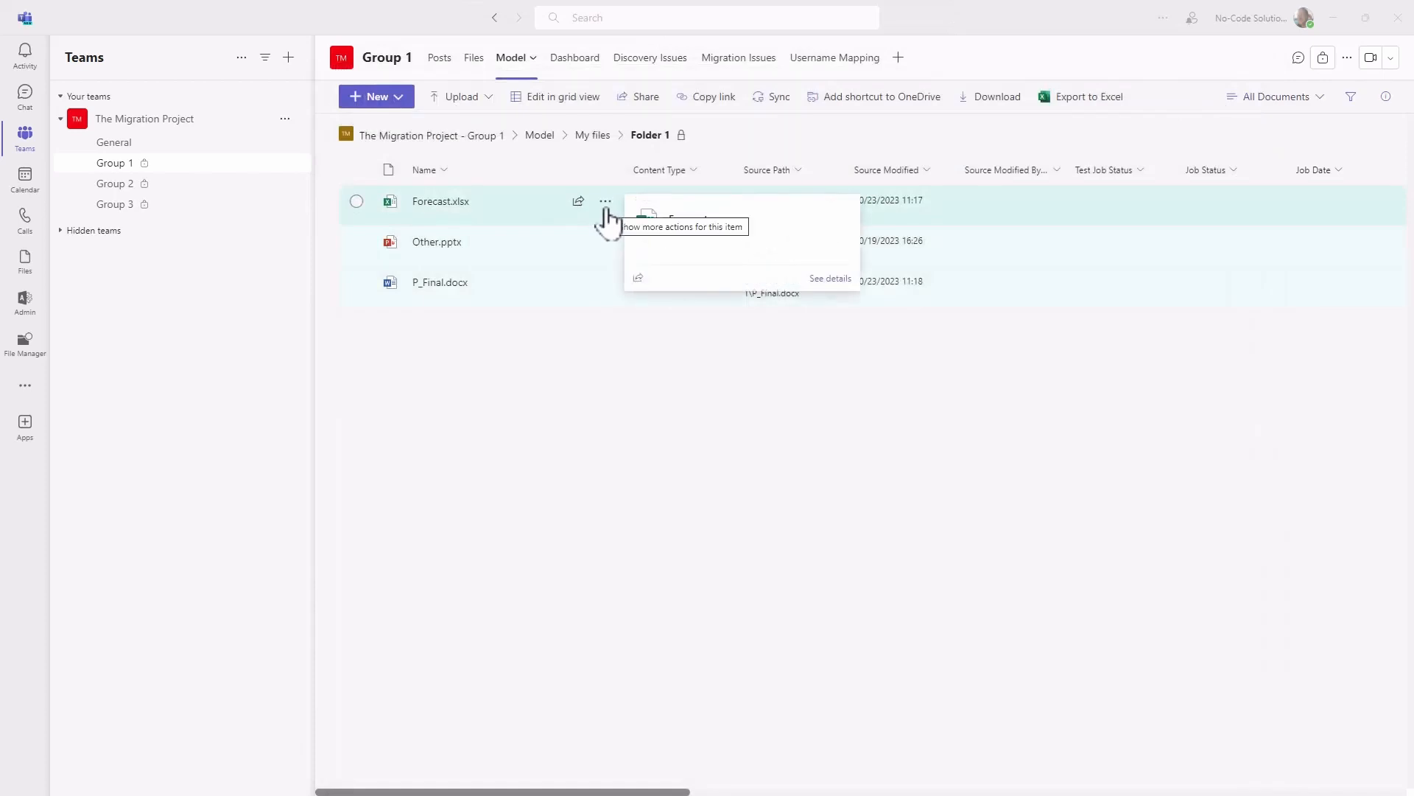
# Examine the properties of Forecast.xlsx, including its source file details and issue fields, and close them.
pyautogui.click(607, 210)
pyautogui.click(605, 207)
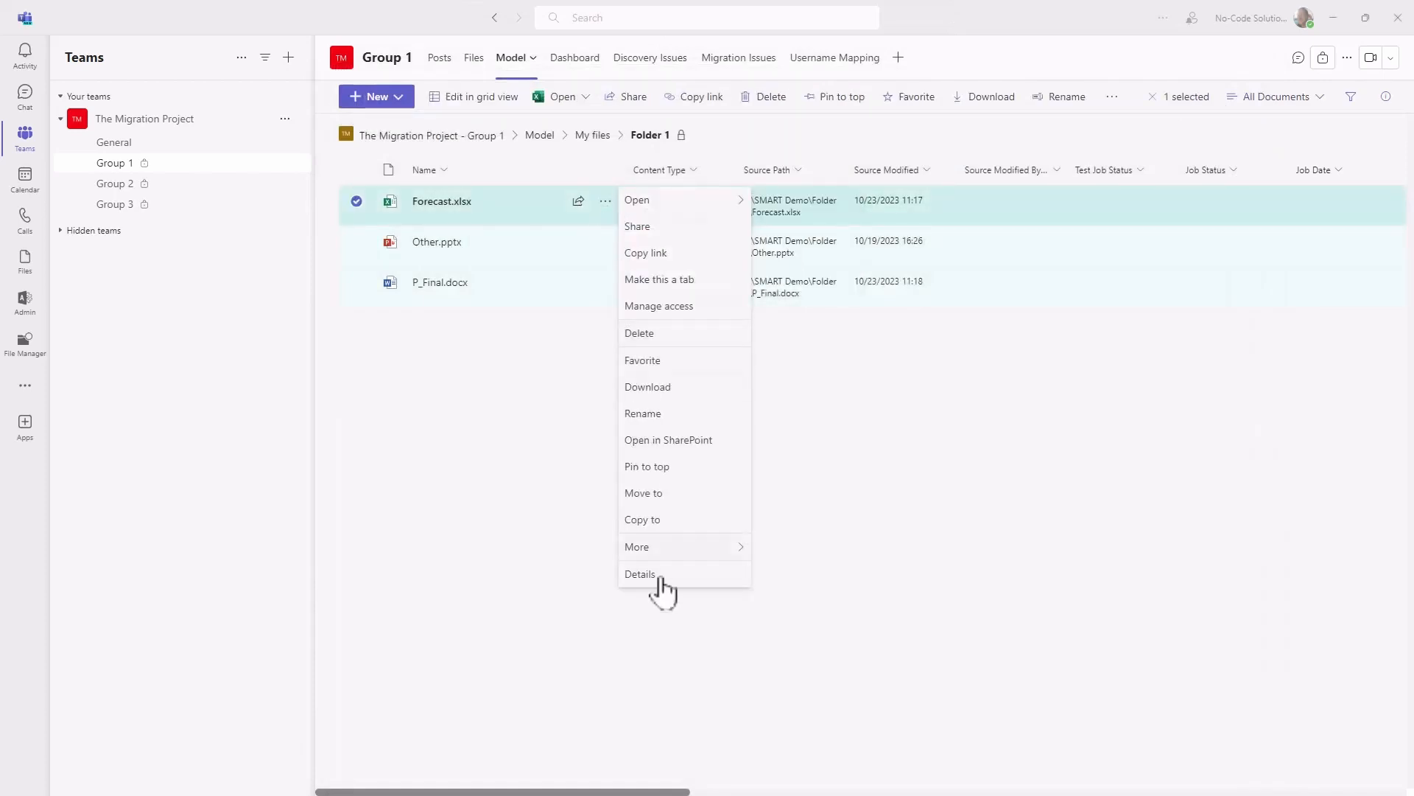
pyautogui.moveTo(663, 549)
pyautogui.click(782, 549)
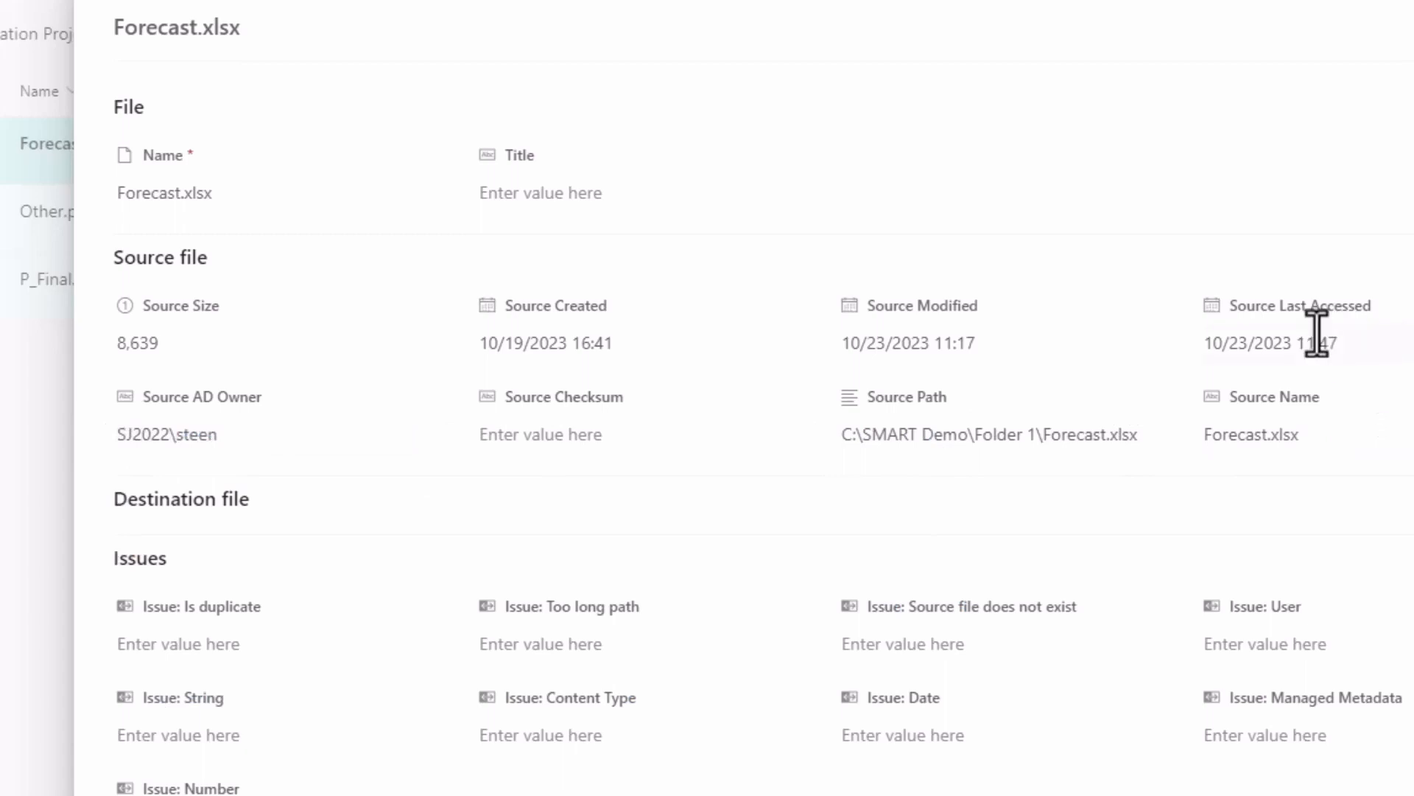
pyautogui.click(1392, 105)
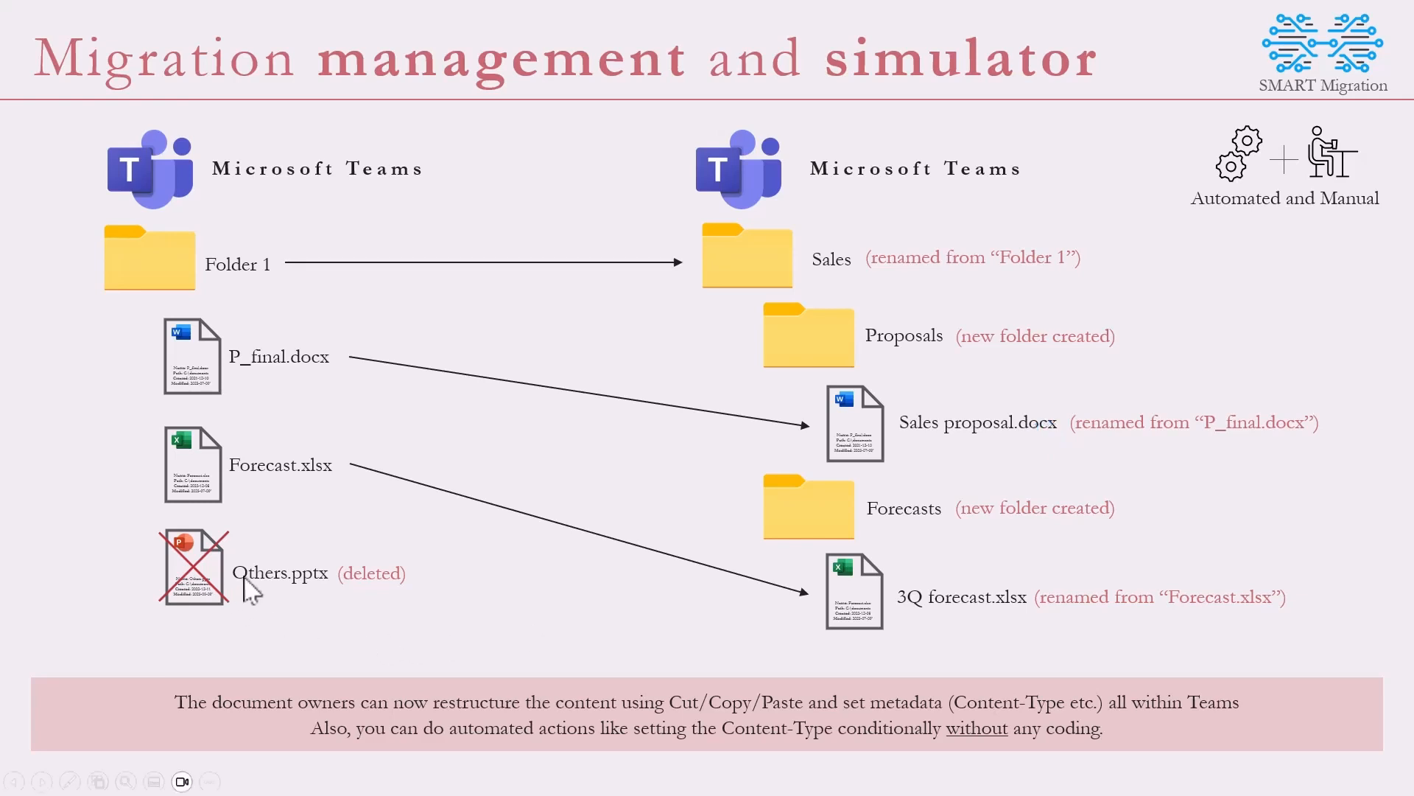
# Return to the My files level of the Model library and rename Folder 1 to "Sales".
pyautogui.hotkey('alt', 'Tab')
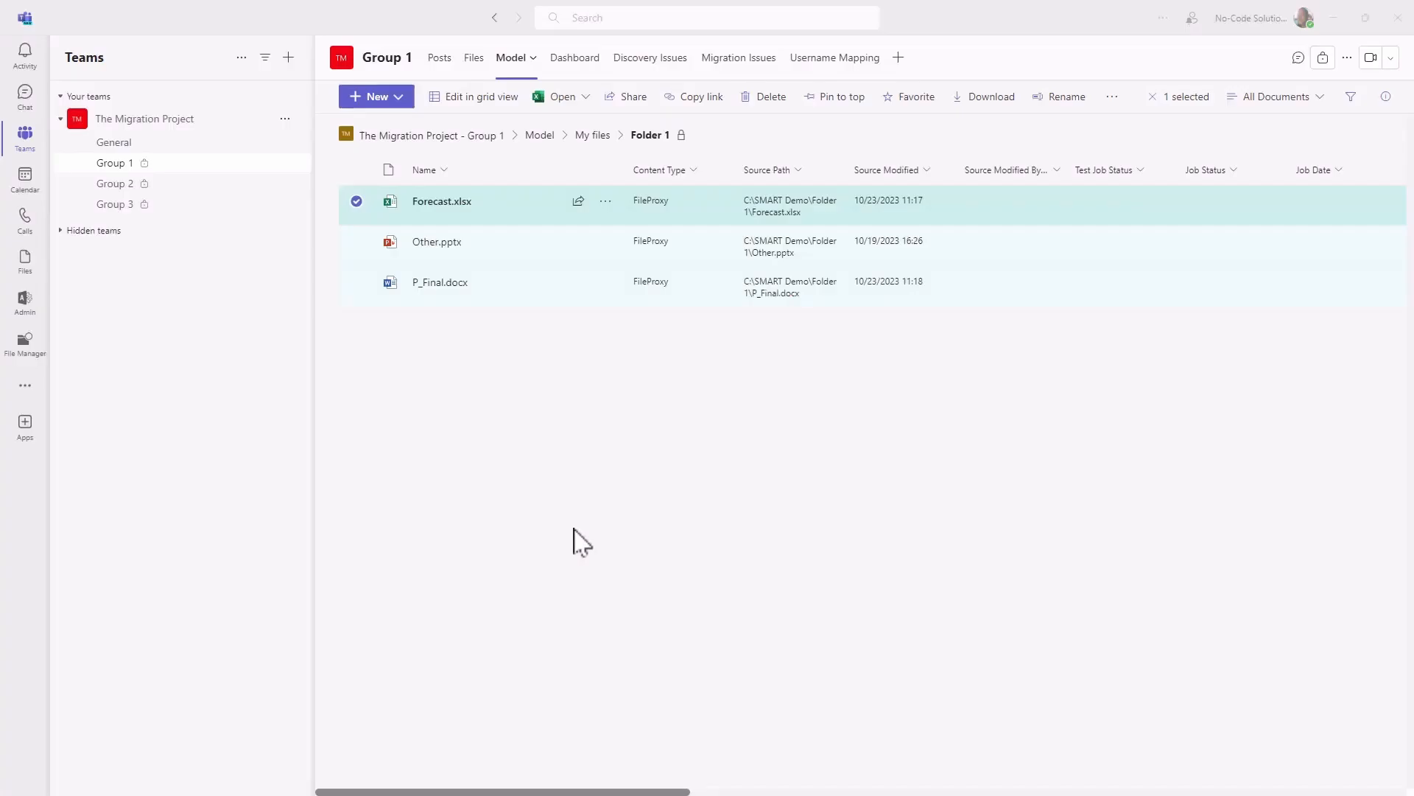
pyautogui.click(592, 135)
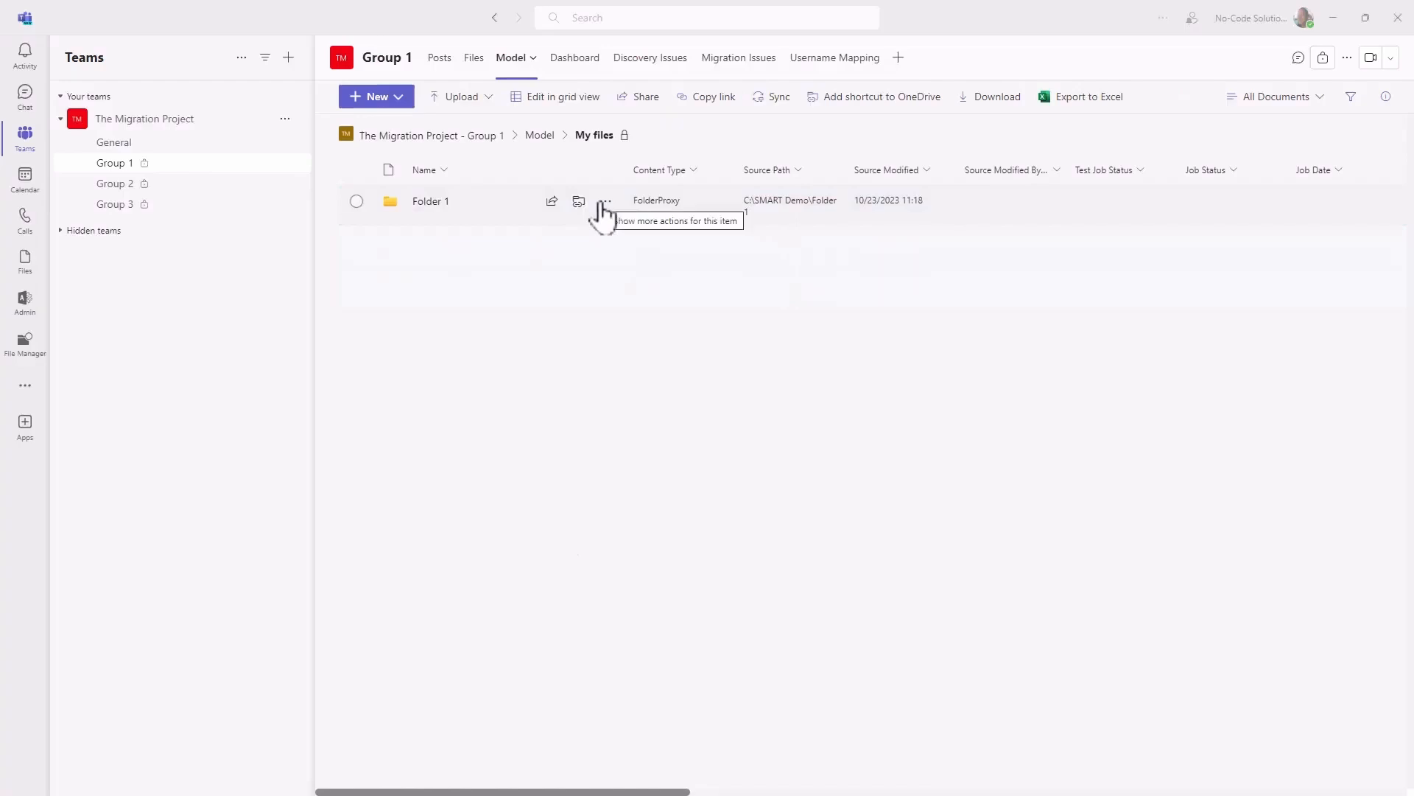
pyautogui.click(604, 203)
pyautogui.click(669, 385)
pyautogui.write('Sales')
pyautogui.click(896, 535)
# Create two folders named "Poposals" and "Forecasts" inside the Sales folder.
pyautogui.click(425, 202)
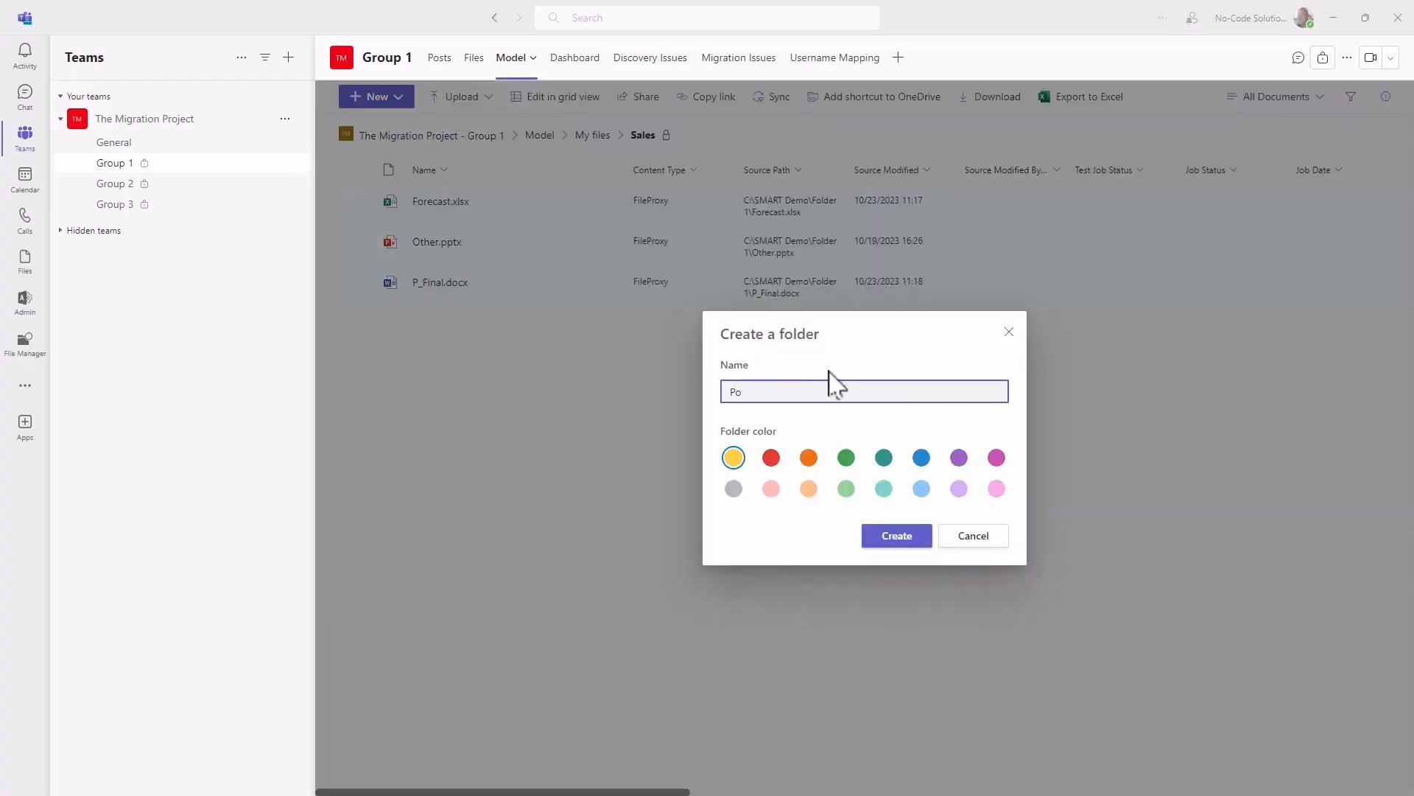
pyautogui.write('posals')
pyautogui.click(896, 535)
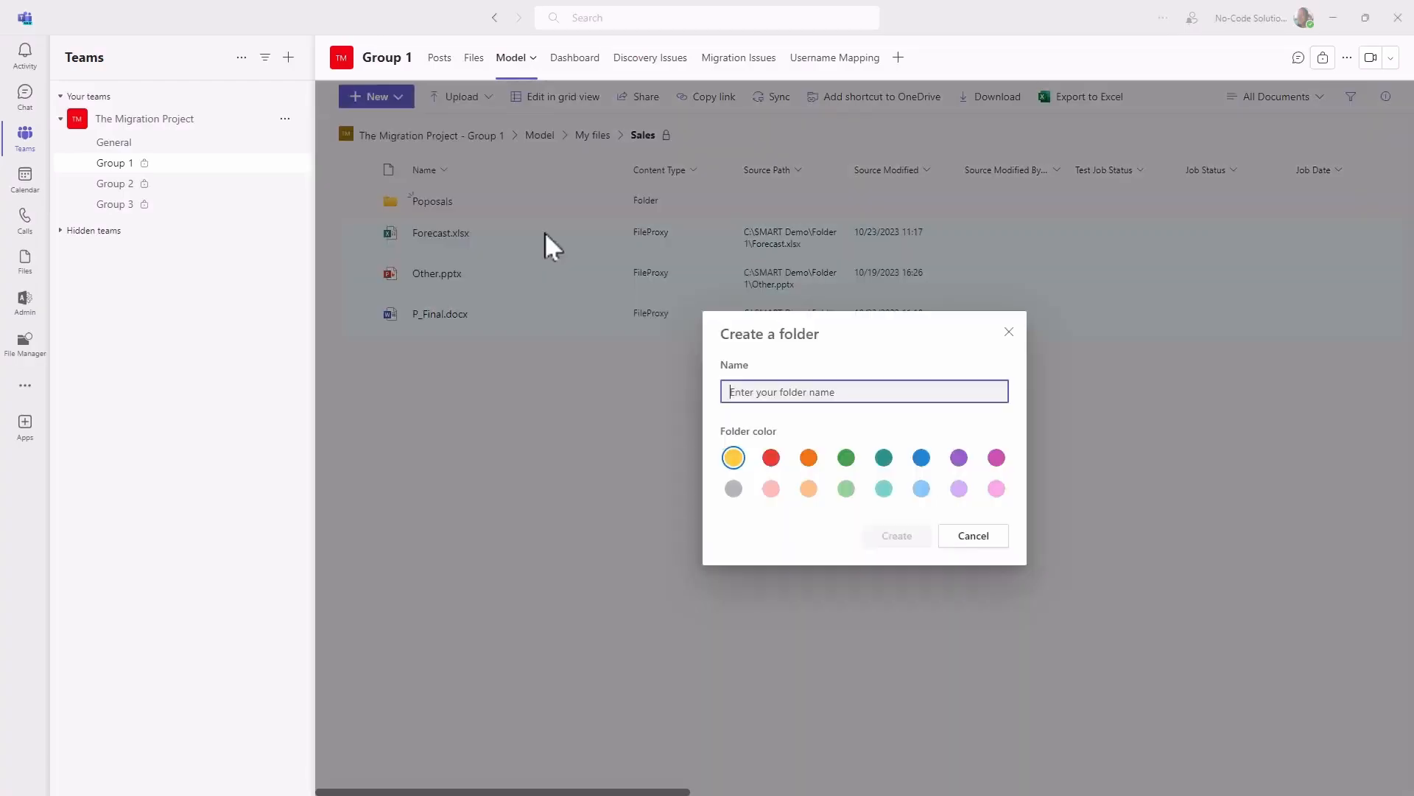
pyautogui.write('Forecasts')
pyautogui.click(890, 543)
# Move Forecast.xlsx into the Forecasts folder and P_Final.docx into the Poposals folder.
pyautogui.moveTo(440, 265); pyautogui.dragTo(433, 202)
pyautogui.moveTo(440, 305); pyautogui.dragTo(431, 234)
# Delete Other.pptx from the Sales folder and confirm the deletion.
pyautogui.click(357, 266)
pyautogui.click(692, 97)
pyautogui.click(973, 496)
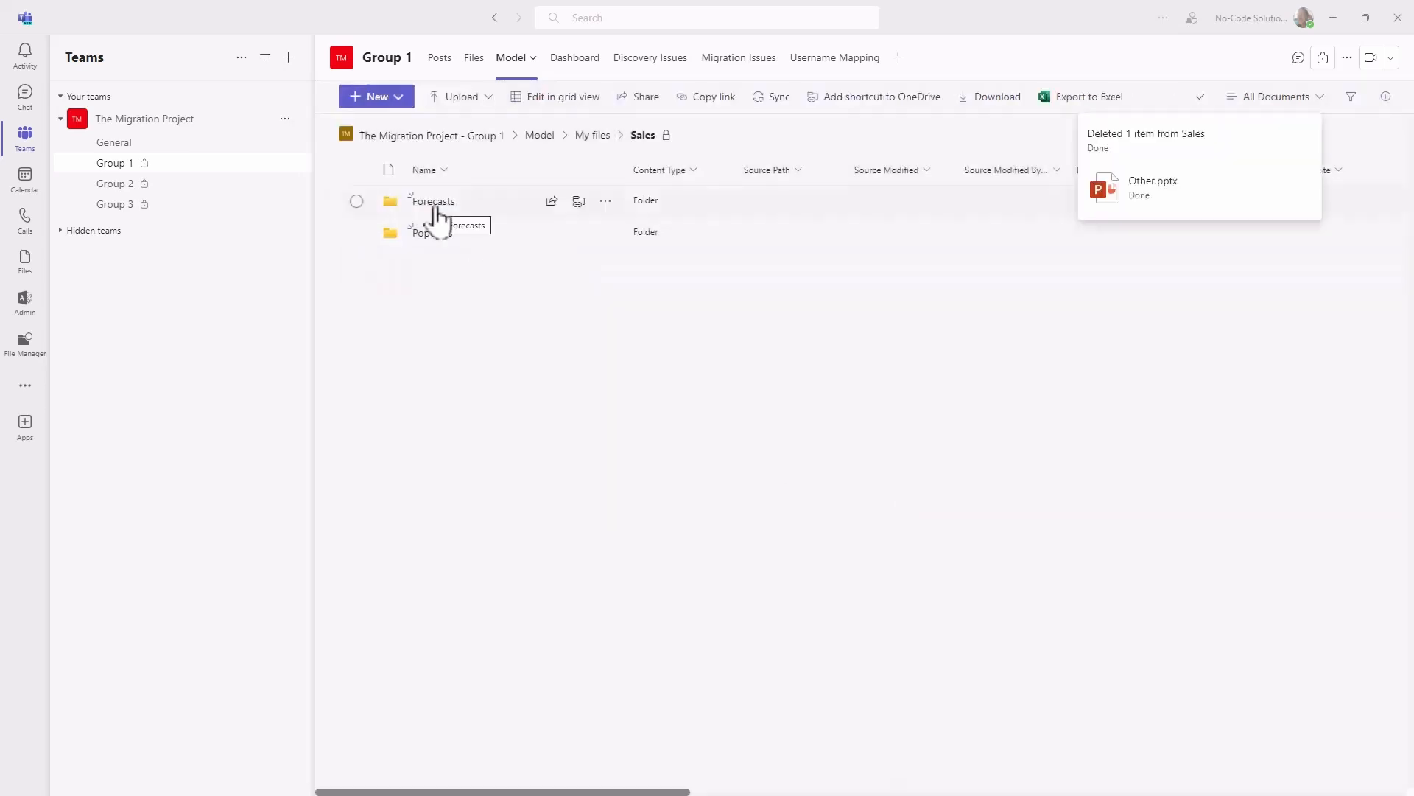
# Rename Forecast.xlsx in the Forecasts folder to "3Q Forecast".
pyautogui.click(435, 202)
pyautogui.click(605, 201)
pyautogui.click(654, 416)
pyautogui.write('3Q Forecast')
pyautogui.click(913, 496)
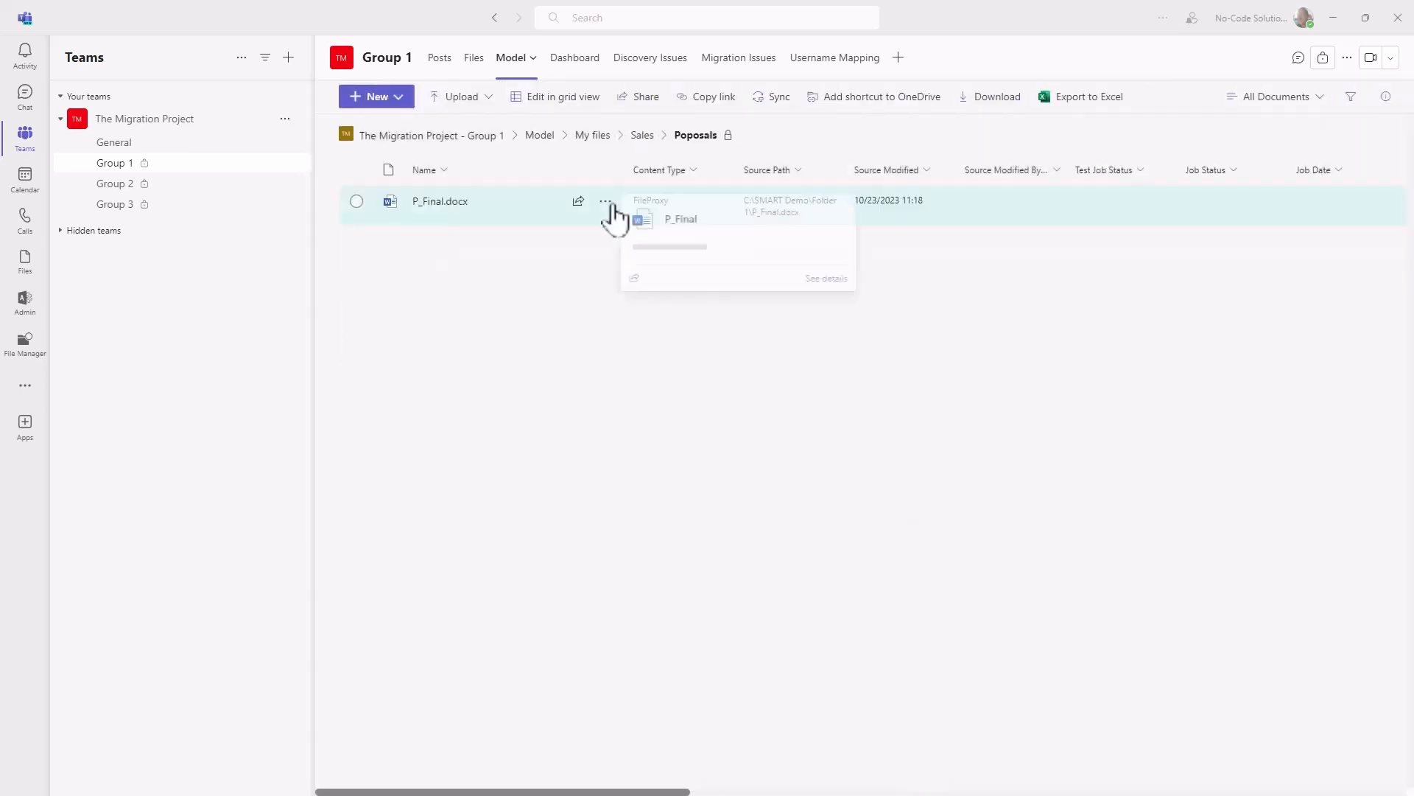
# Rename P_Final.docx in the Poposals folder to "Sales proposal".
pyautogui.click(653, 416)
pyautogui.write('Sales proposal')
pyautogui.click(898, 497)
# Go back to the Sales folder and correct the name of the Poposals folder to "Proposals".
pyautogui.click(643, 135)
pyautogui.click(605, 233)
pyautogui.click(653, 448)
pyautogui.click(897, 535)
# Open the properties of 3Q Forecast.xlsx in the Sales folder's Forecasts subfolder and change its content type to Smart file.
pyautogui.click(593, 136)
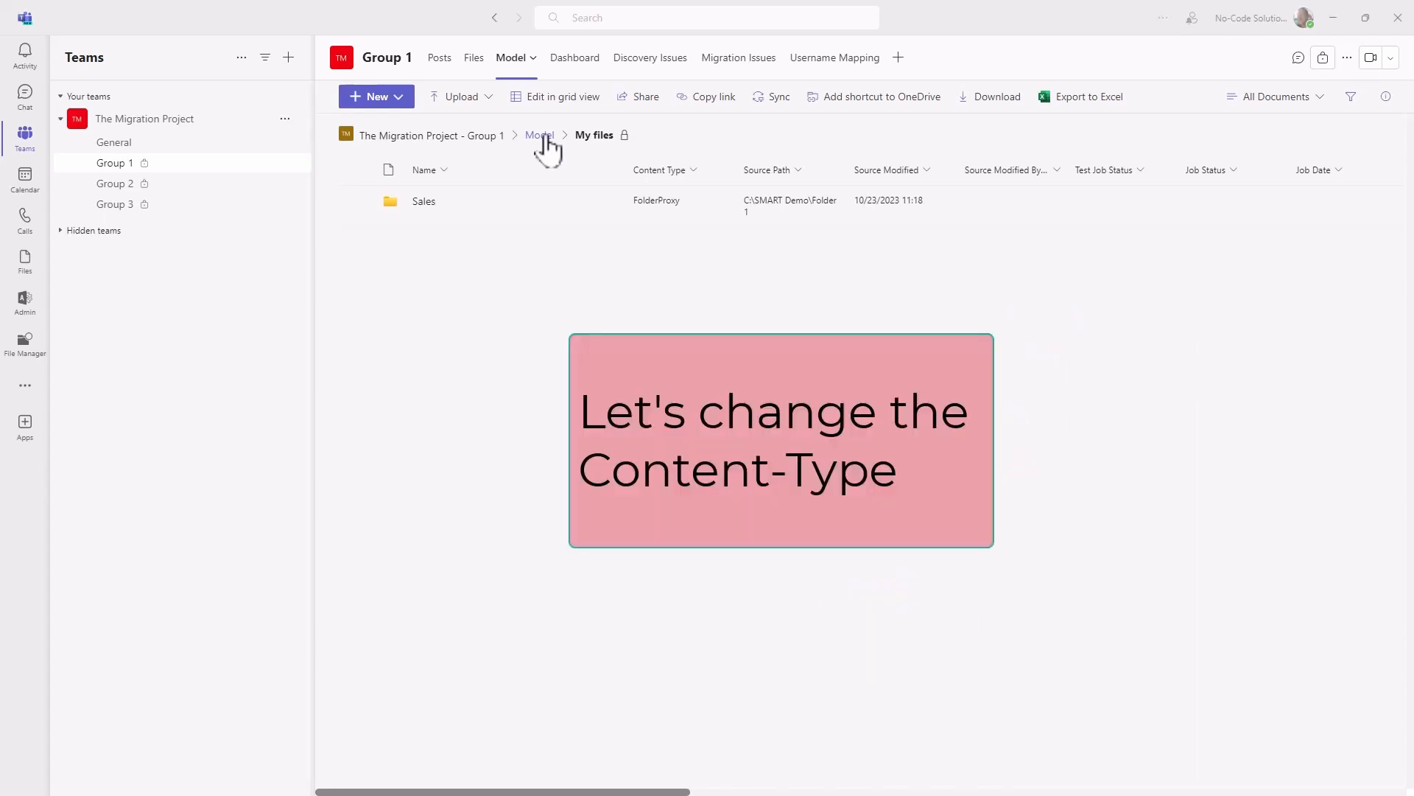
pyautogui.click(424, 202)
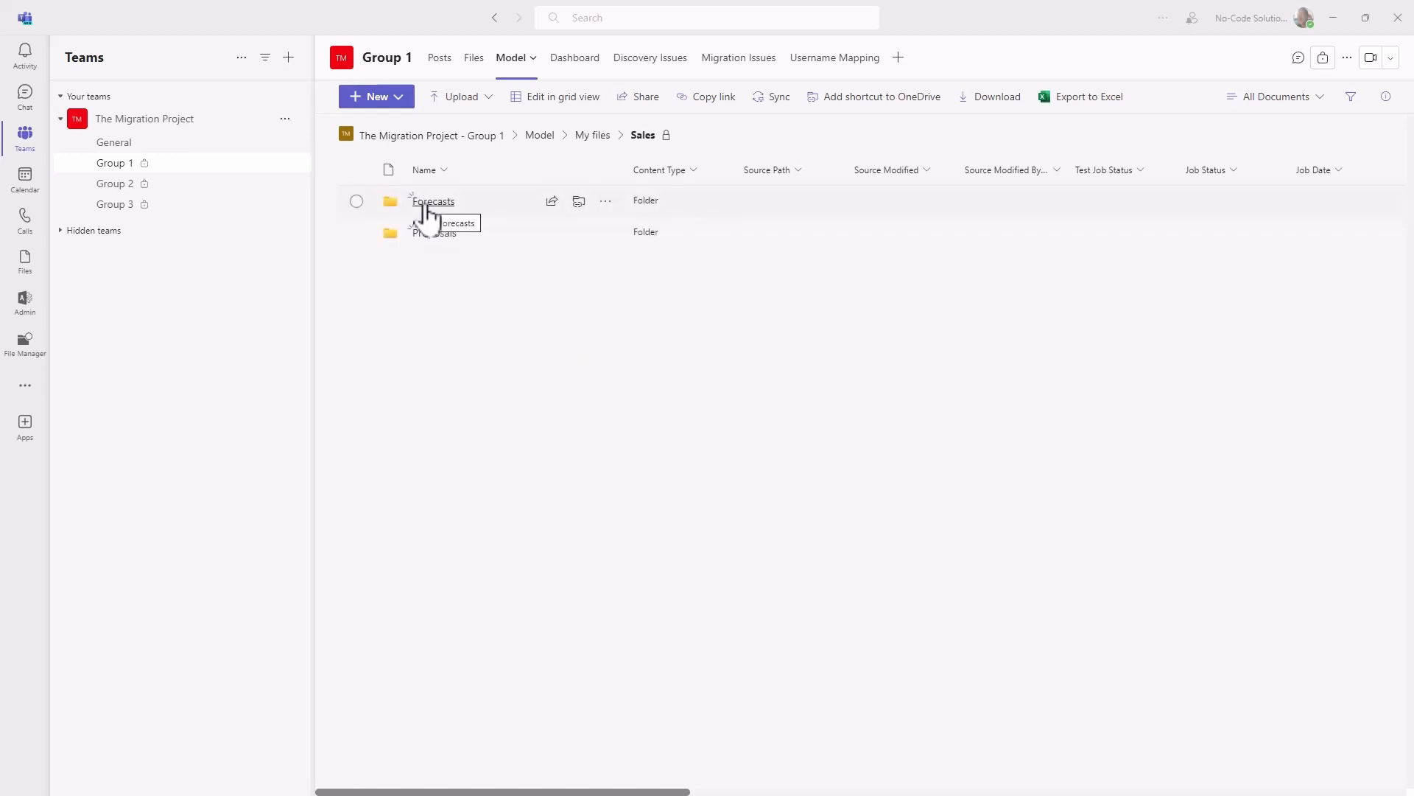
pyautogui.click(425, 206)
pyautogui.moveTo(424, 214)
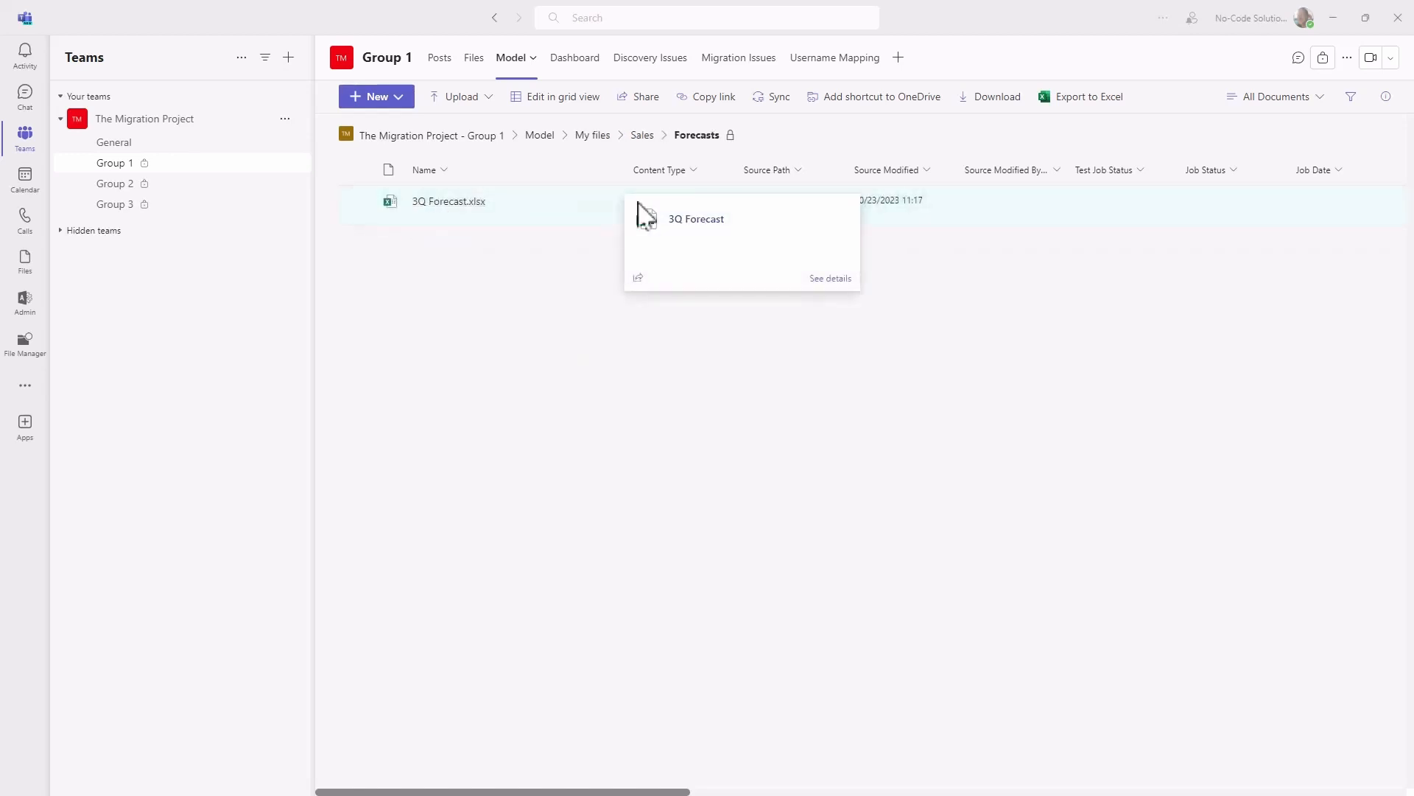
pyautogui.click(605, 201)
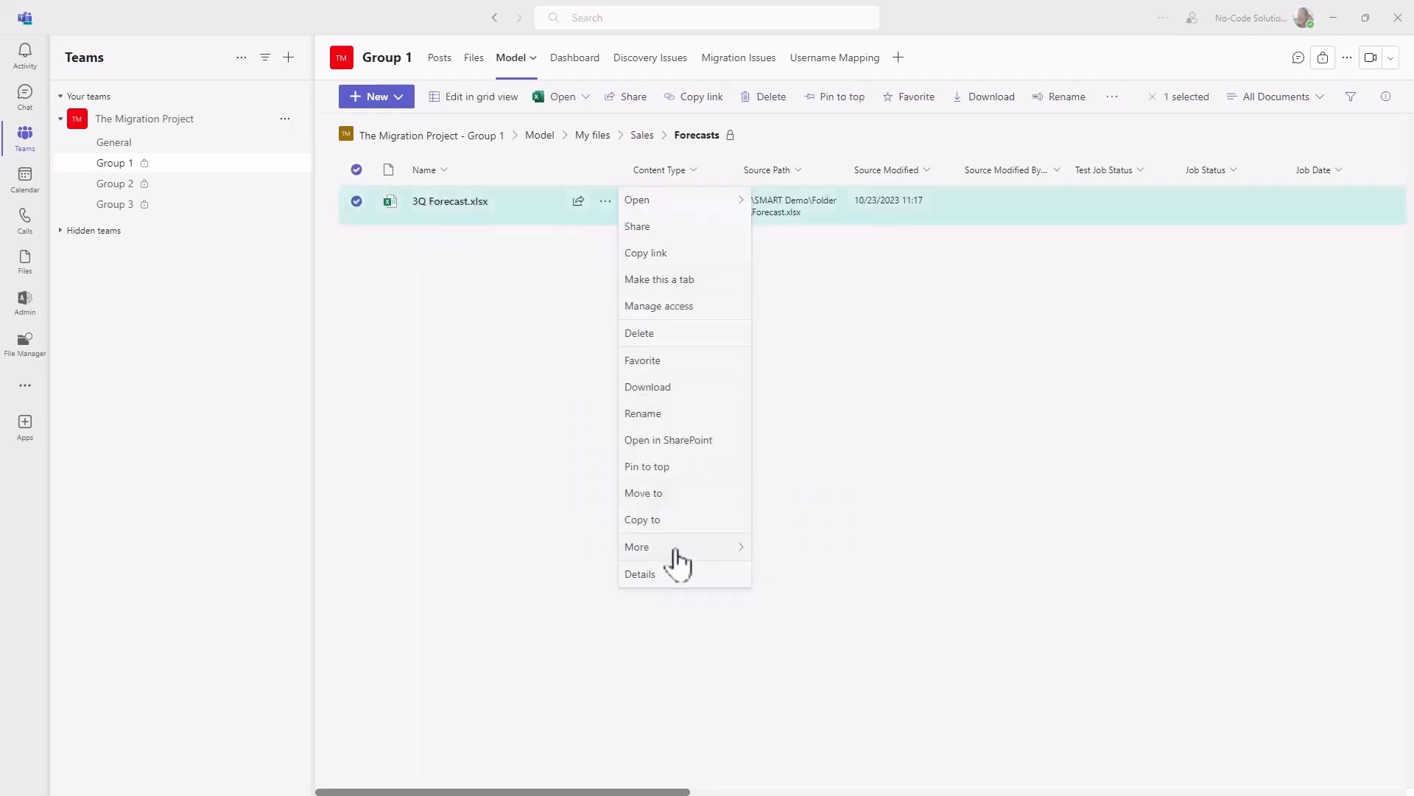
pyautogui.click(773, 549)
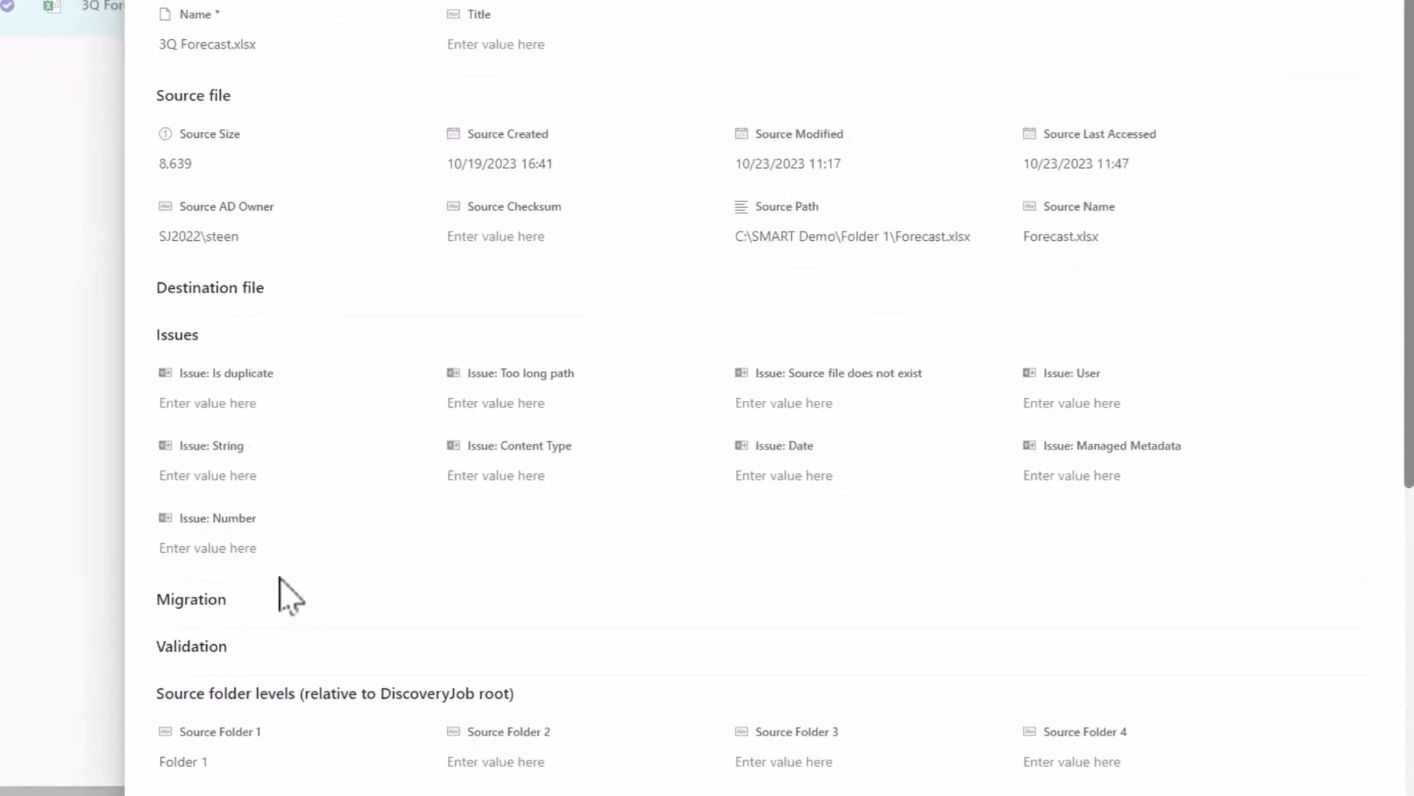
pyautogui.scroll(-5, 291, 595)
pyautogui.click(235, 693)
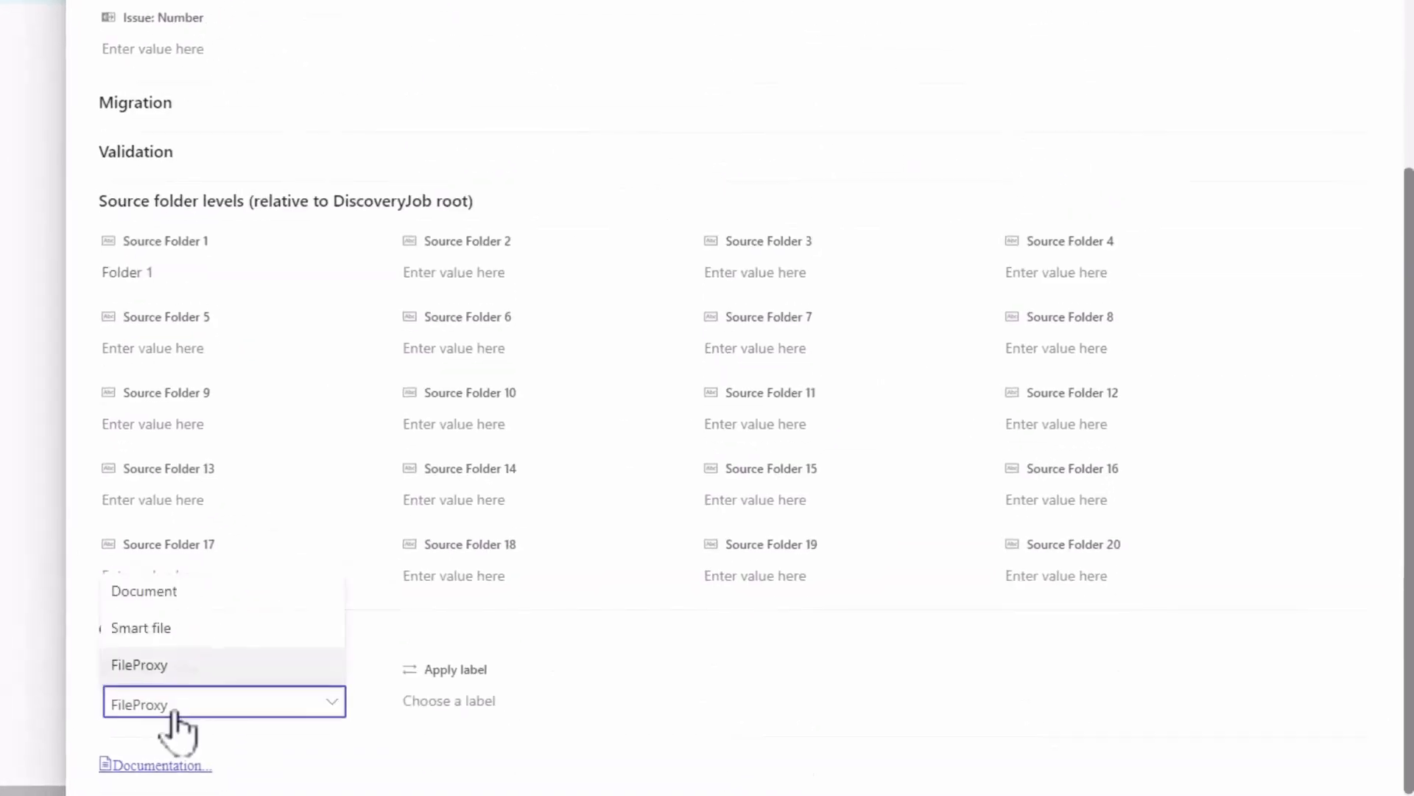
pyautogui.click(165, 630)
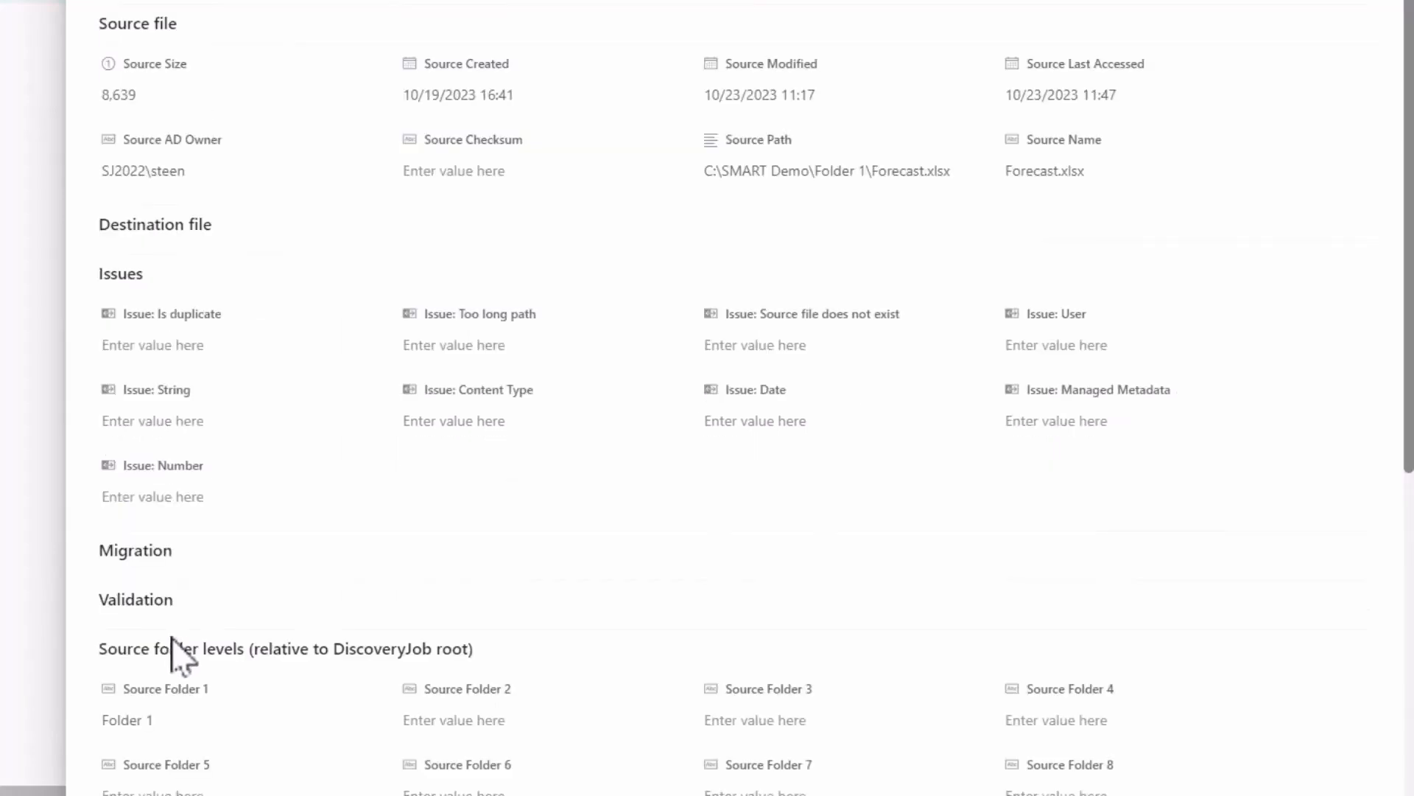
# Set the My info property of 3Q Forecast.xlsx to "This is demo".
pyautogui.scroll(-5, 571, 674)
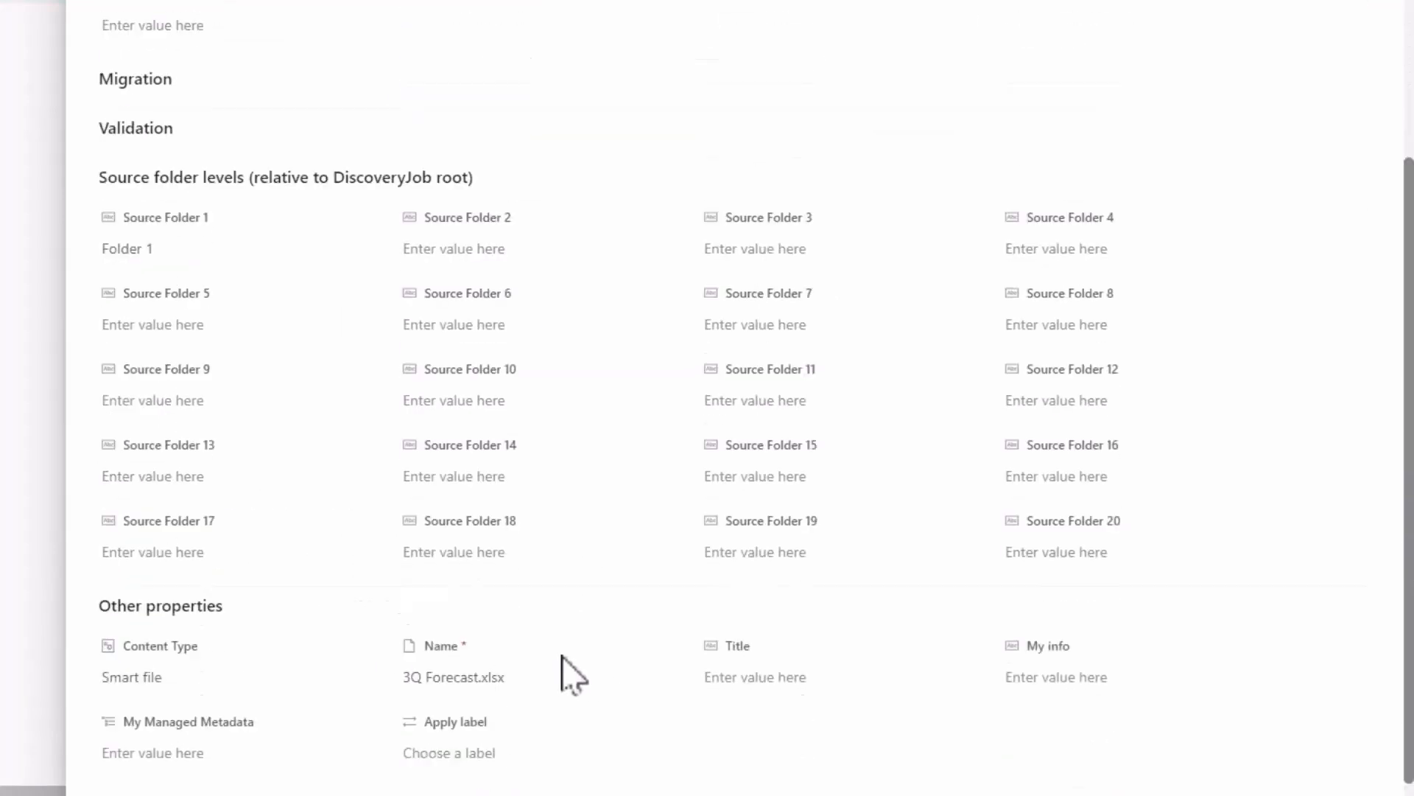
pyautogui.scroll(-1, 571, 674)
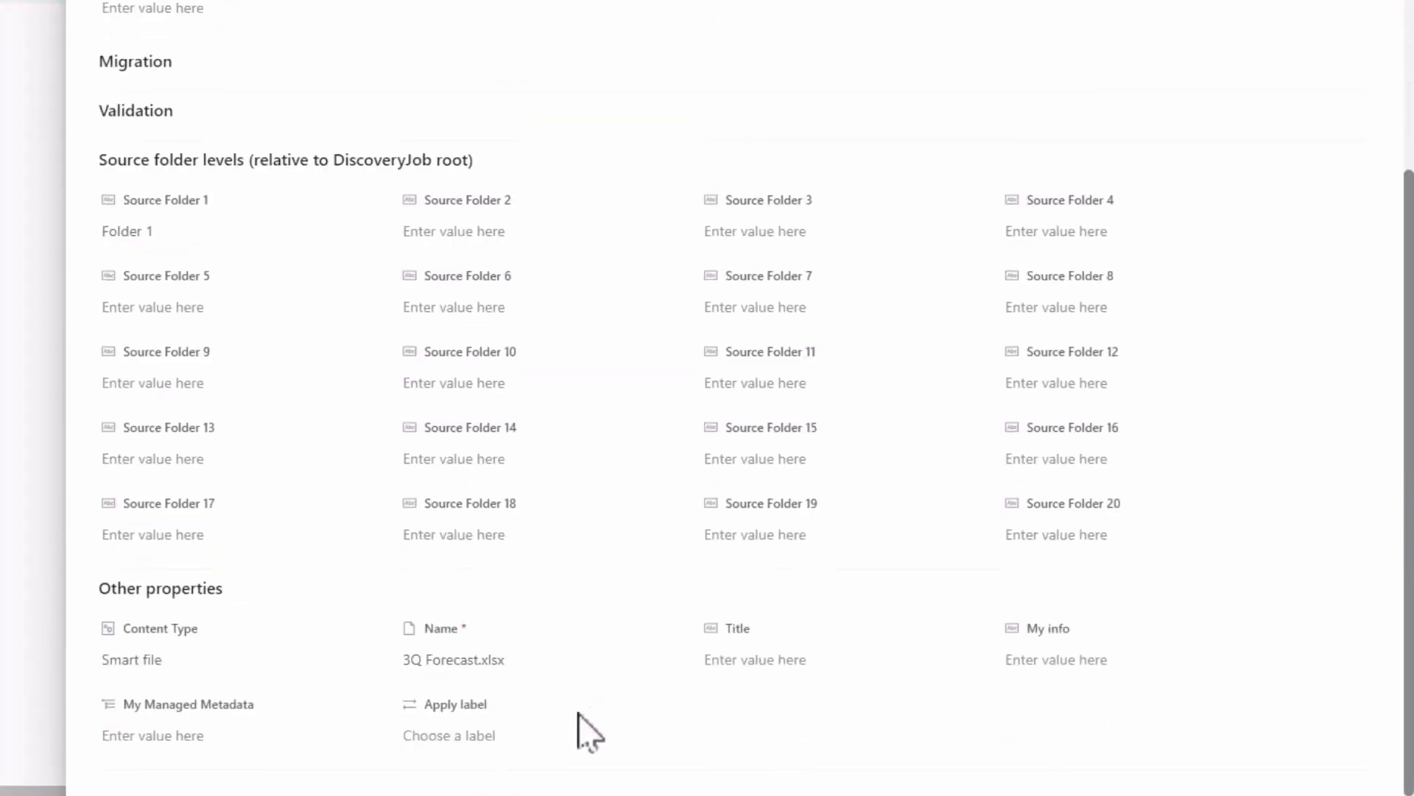
pyautogui.click(1059, 665)
pyautogui.write('This is demo')
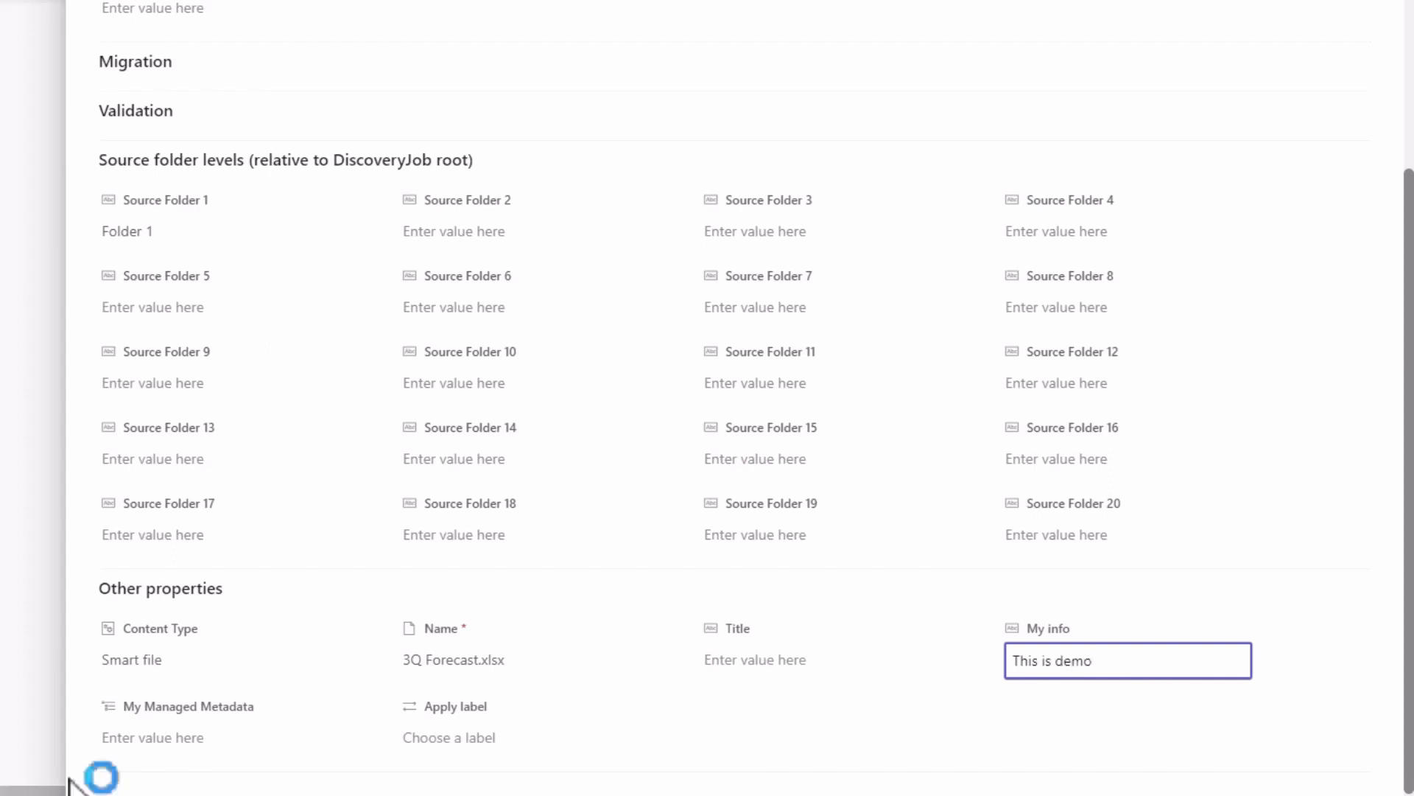
# Tag the file's My Managed Metadata property with the Corporate term from the Segment set and apply it.
pyautogui.click(186, 740)
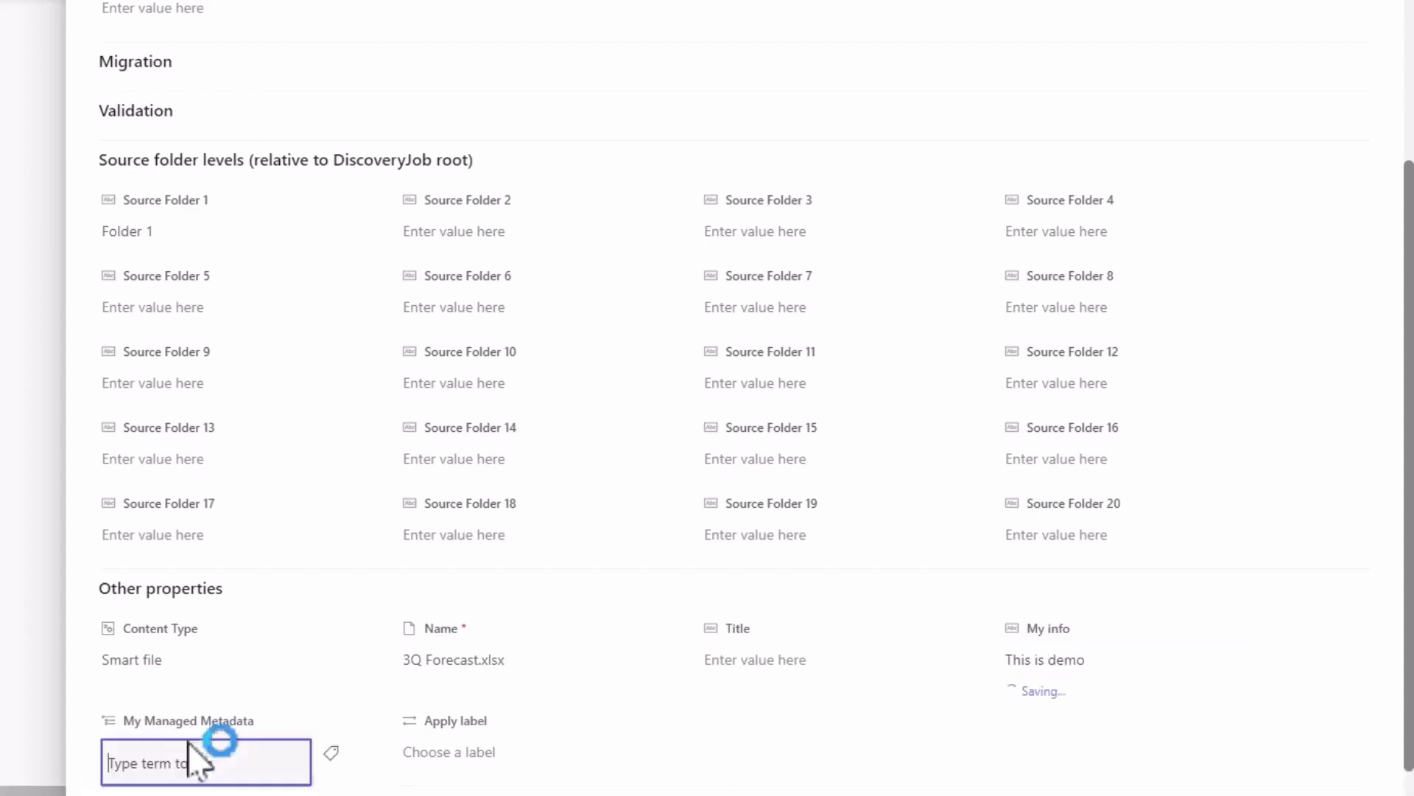
pyautogui.click(257, 743)
pyautogui.click(336, 737)
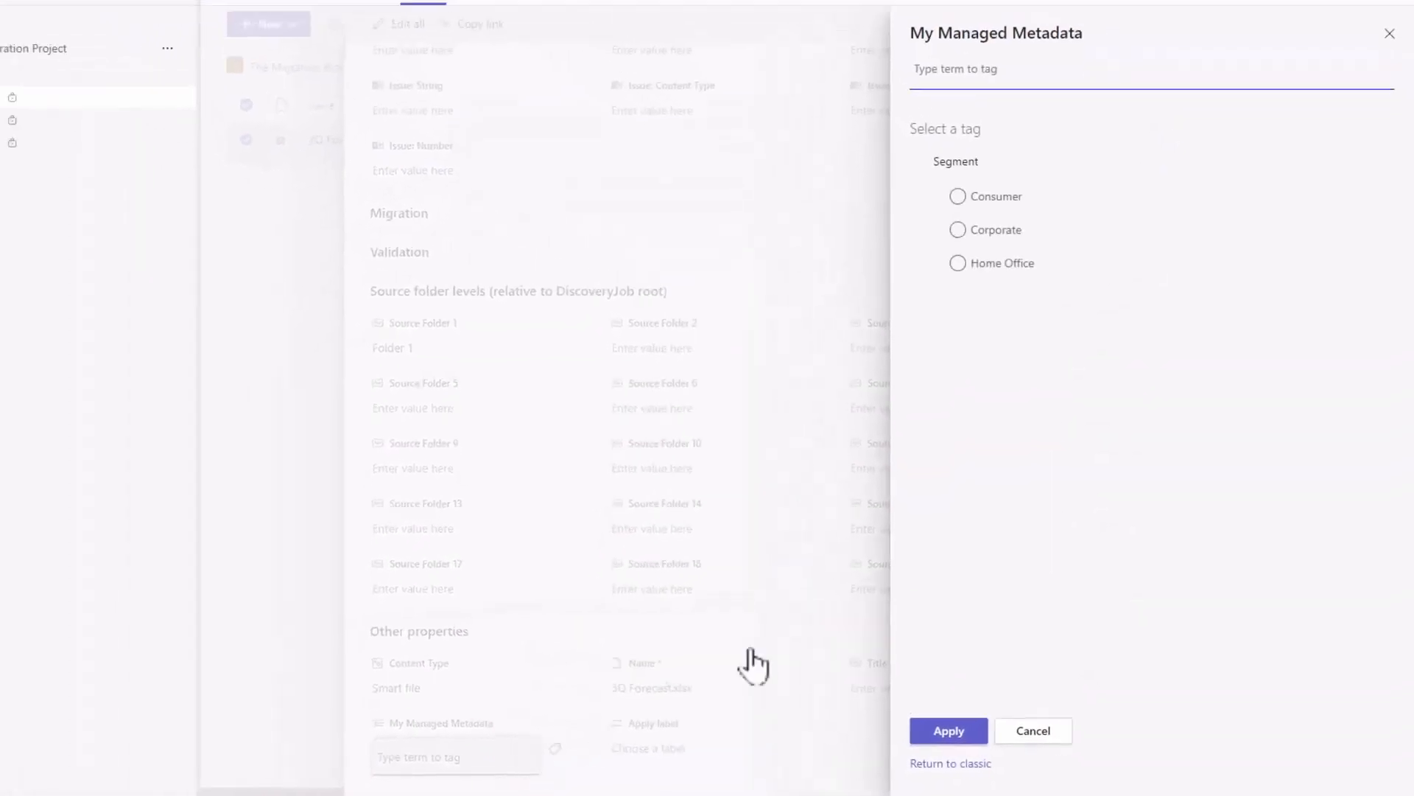
pyautogui.click(903, 160)
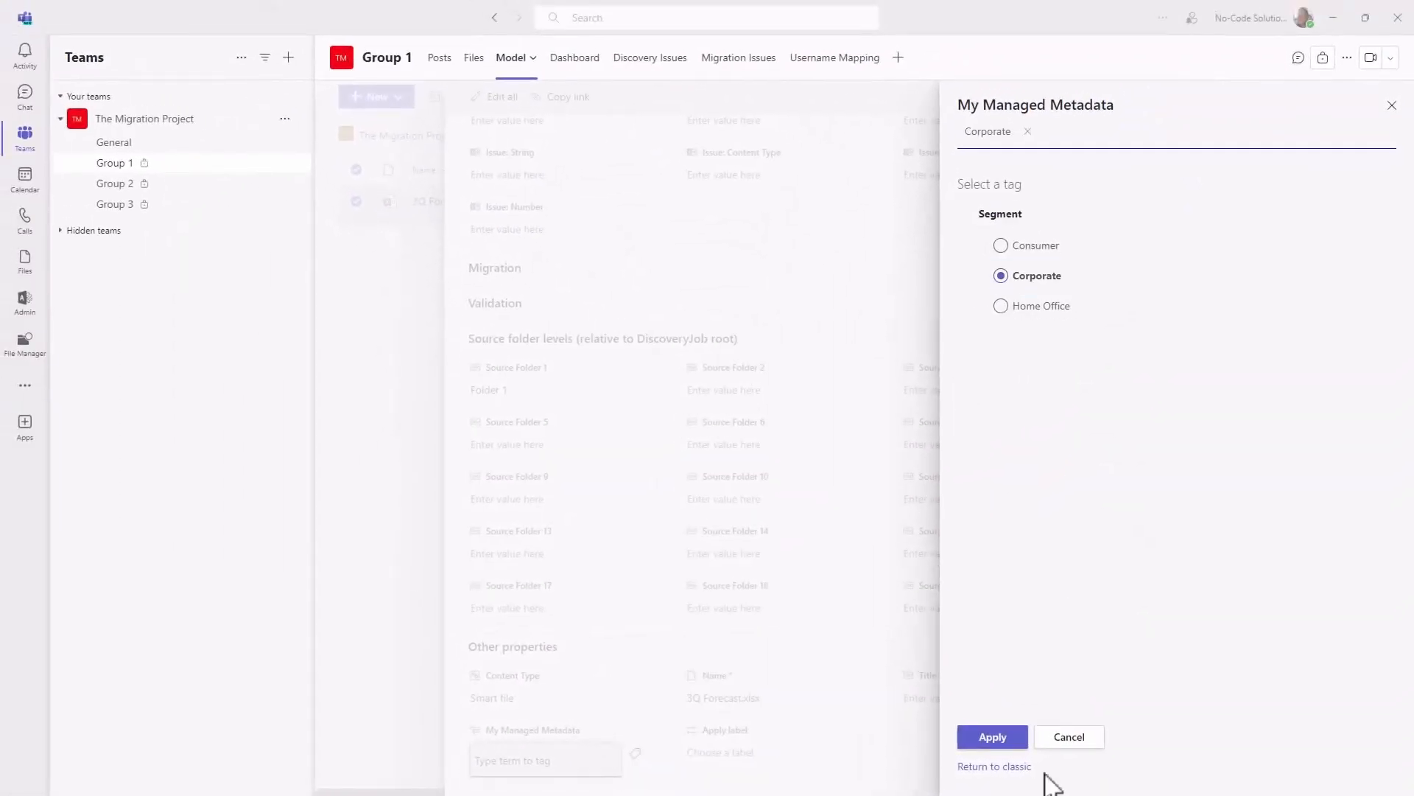
pyautogui.click(996, 739)
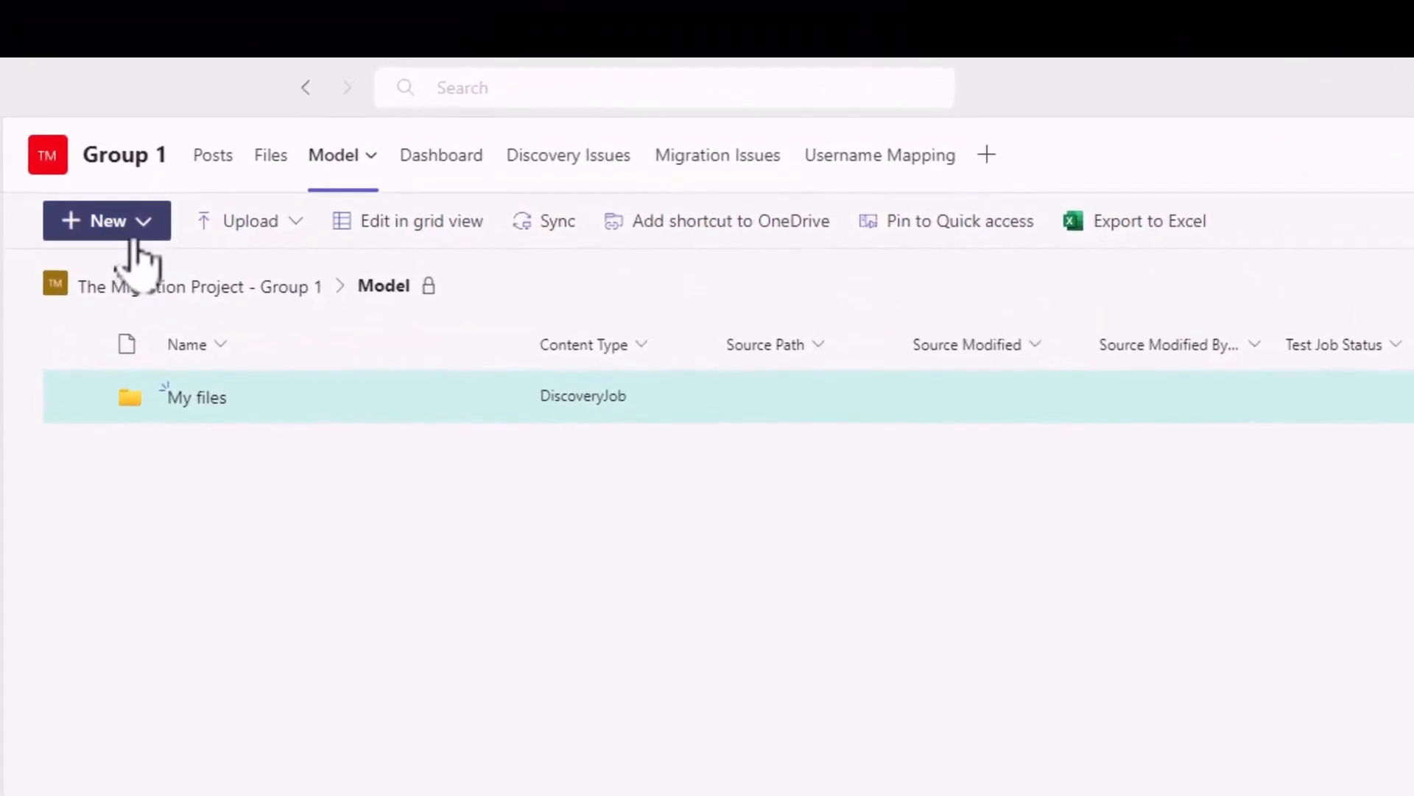
# Create a new MigrationJob in the Model library and name it "Migrate my files".
pyautogui.click(138, 232)
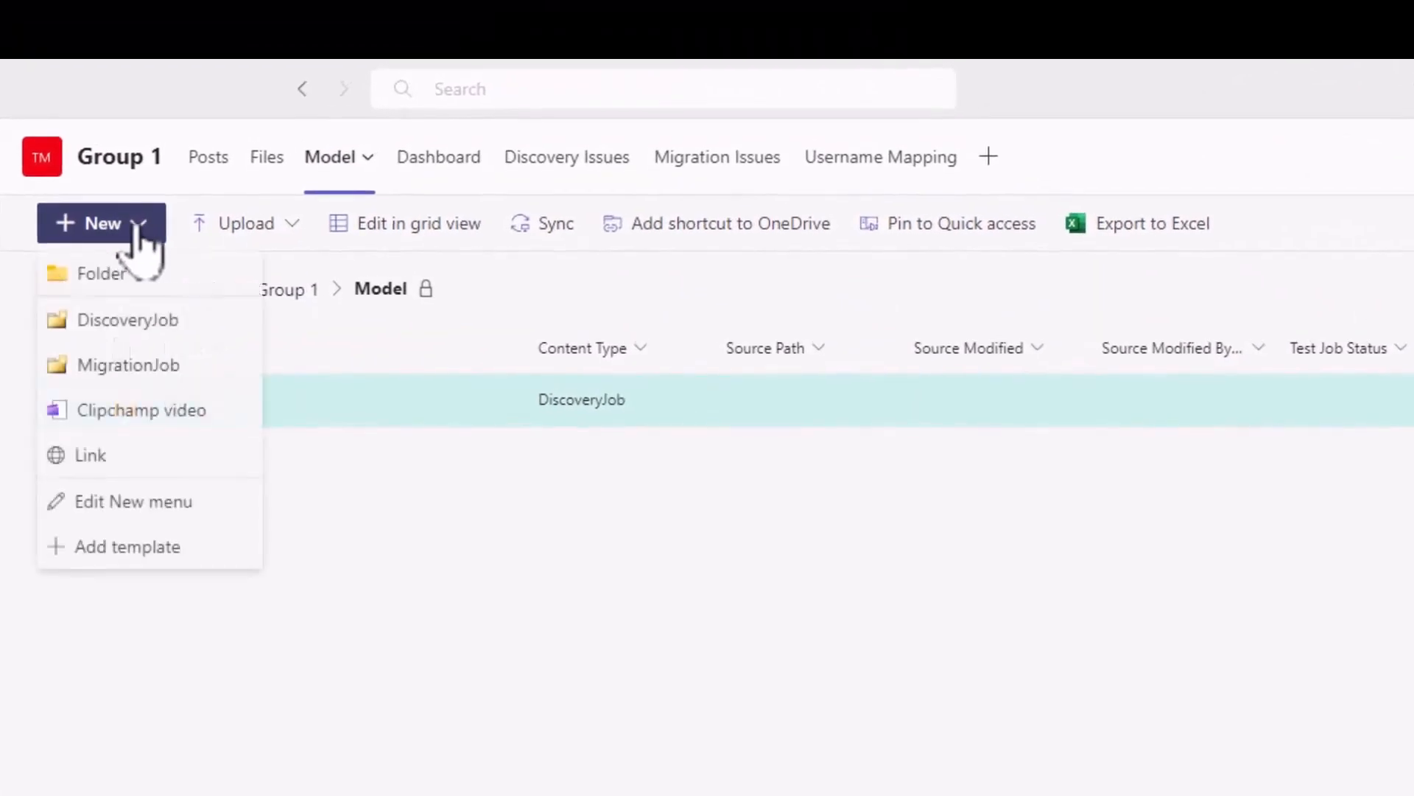
pyautogui.click(134, 368)
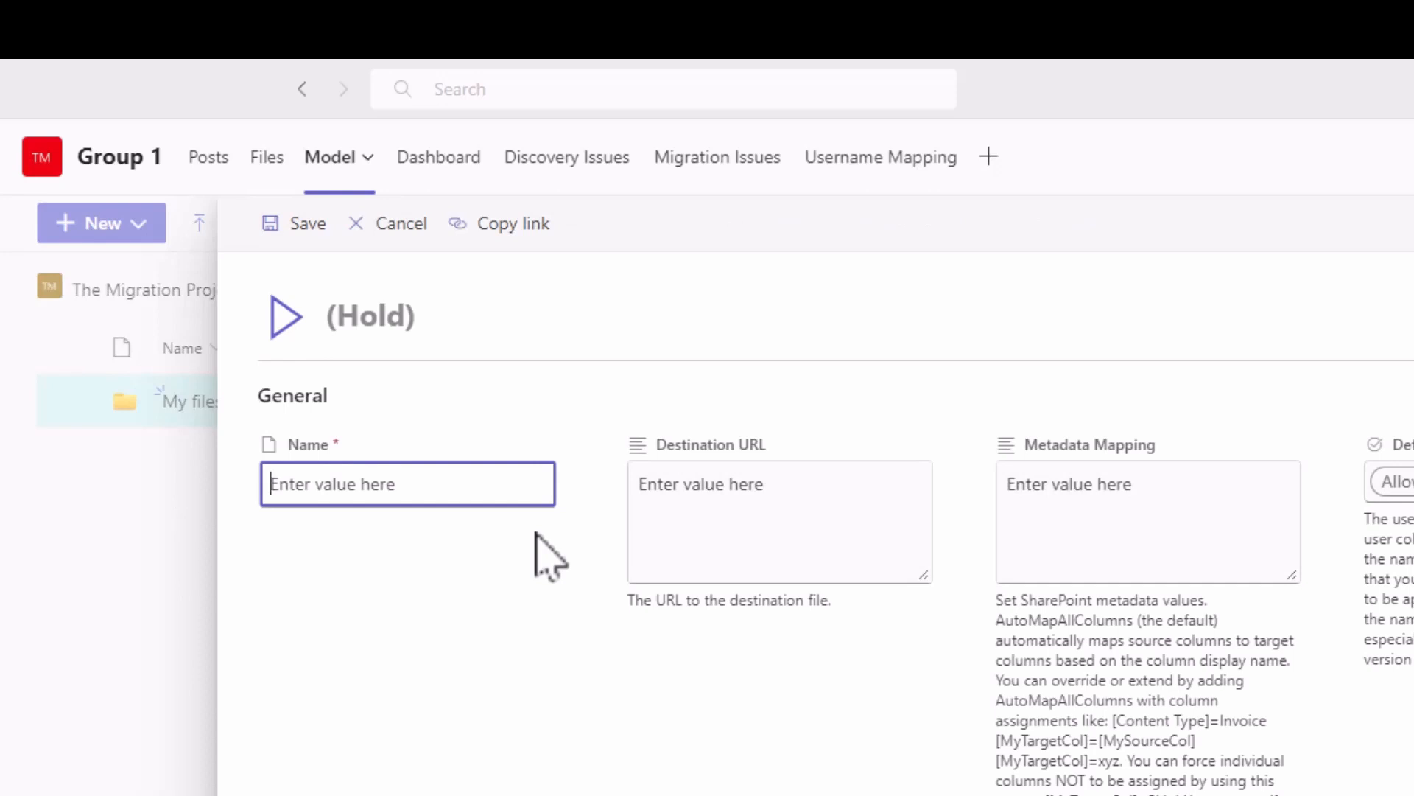
pyautogui.write('Migrate my files')
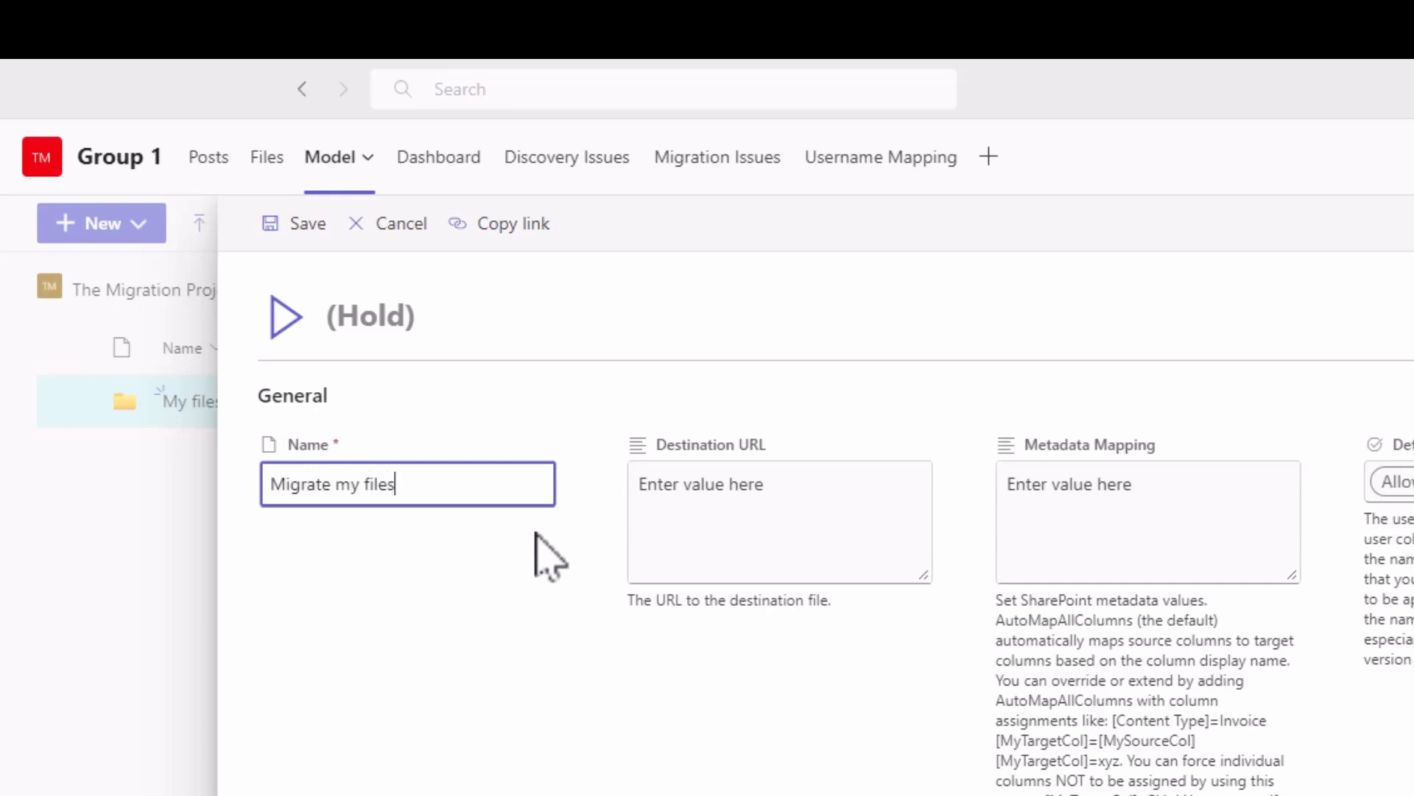
# Switch to the browser showing the Smart Demo SharePoint library and copy its address up to and including "Shared%20Documents".
pyautogui.moveTo(1208, 792); pyautogui.dragTo(937, 271)
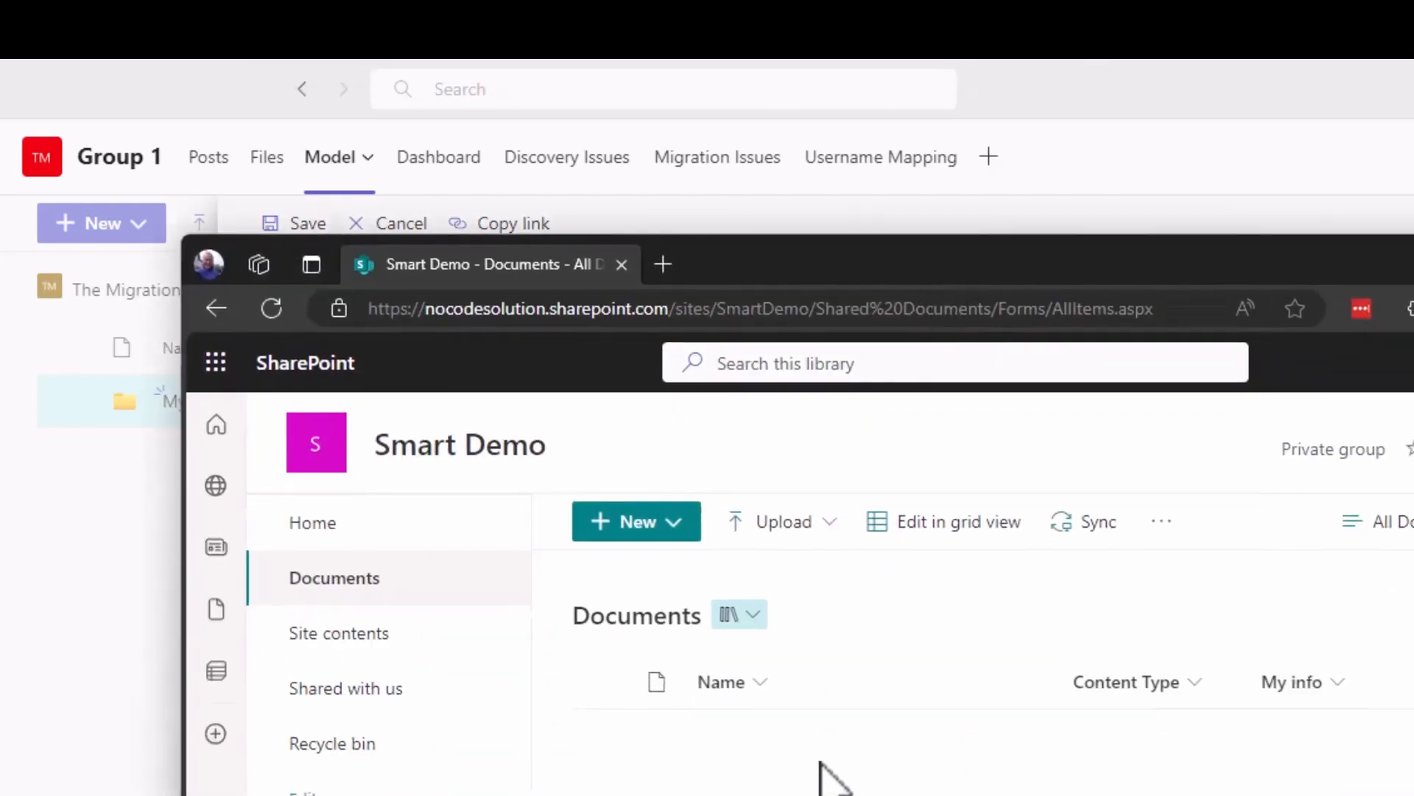
pyautogui.click(729, 312)
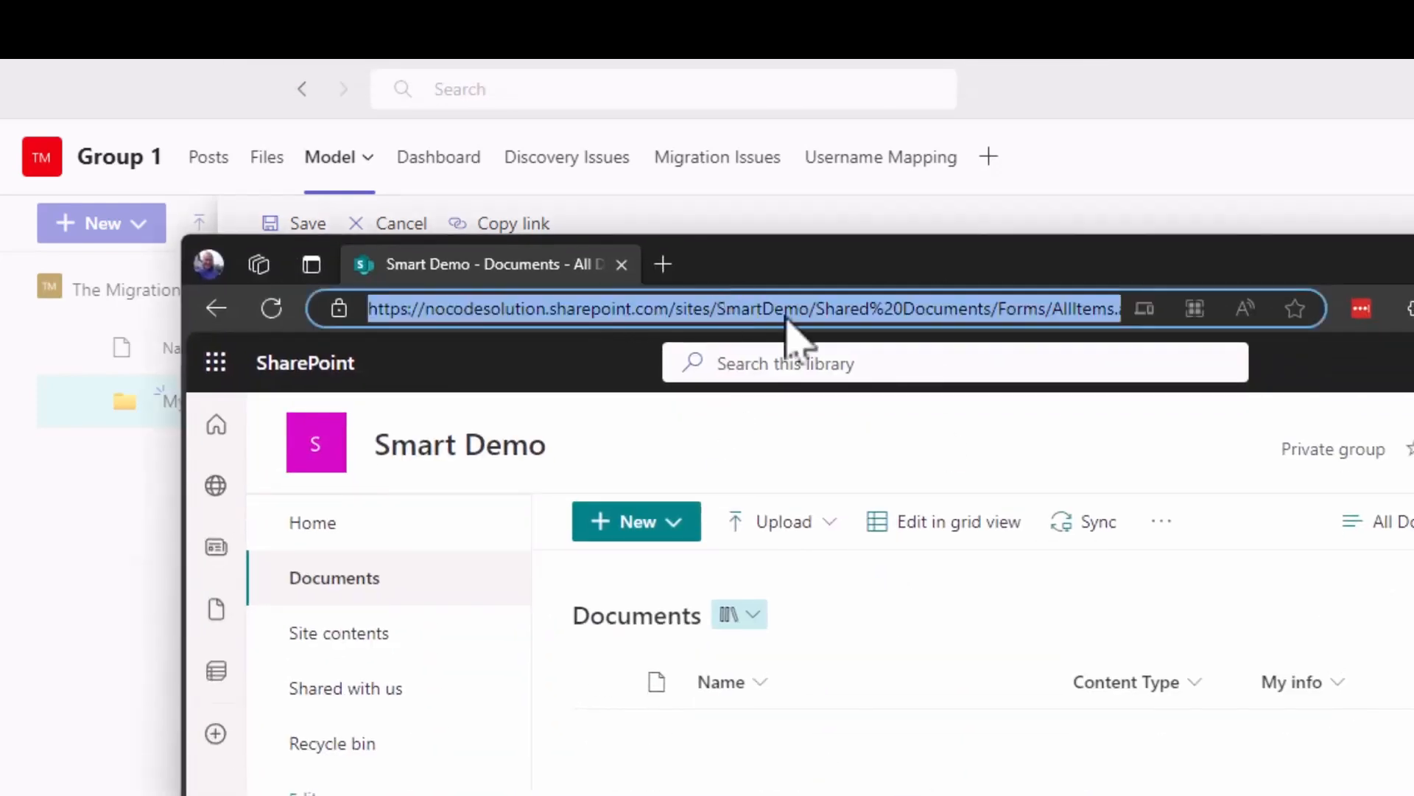
pyautogui.click(834, 308)
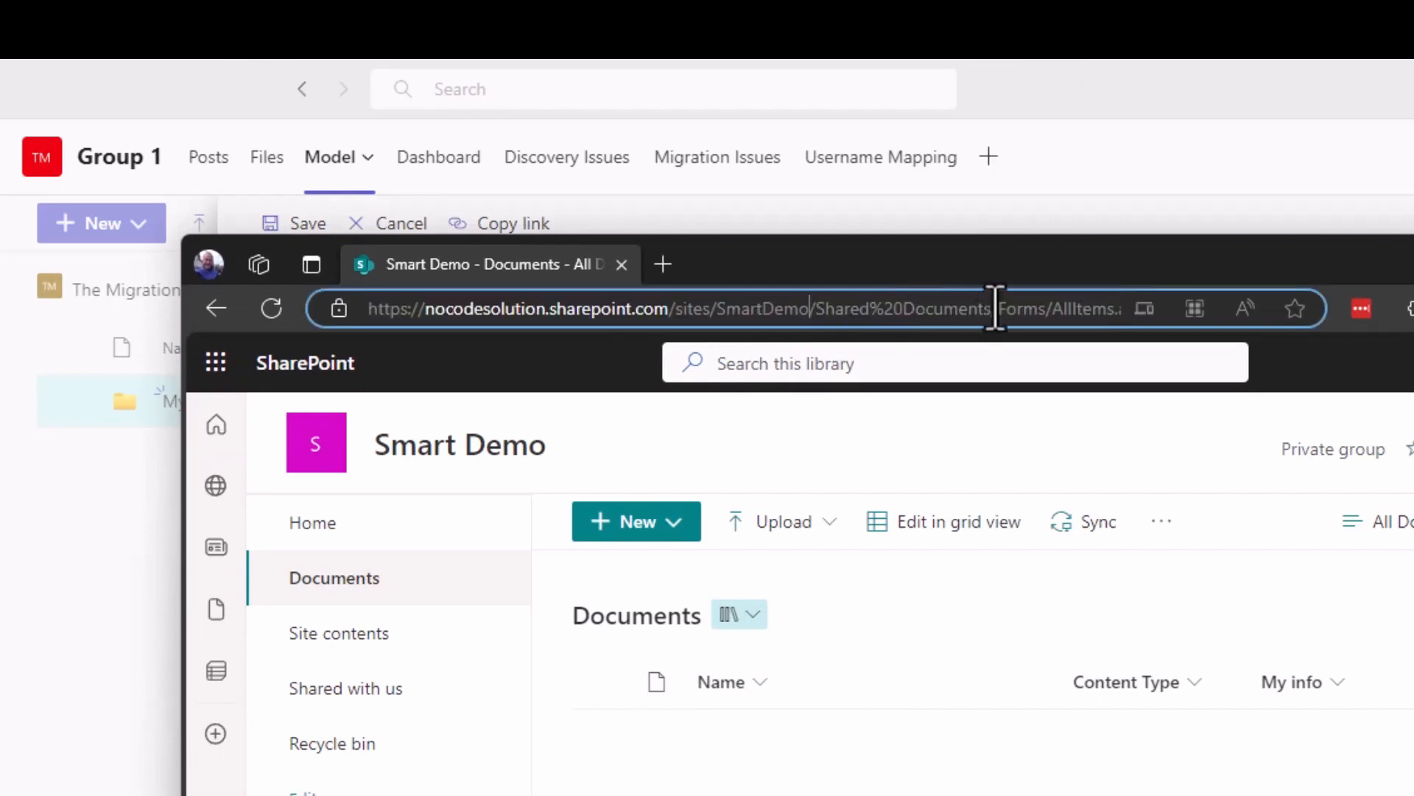
pyautogui.moveTo(990, 305); pyautogui.dragTo(354, 313)
pyautogui.hotkey('ctrl', 'c')
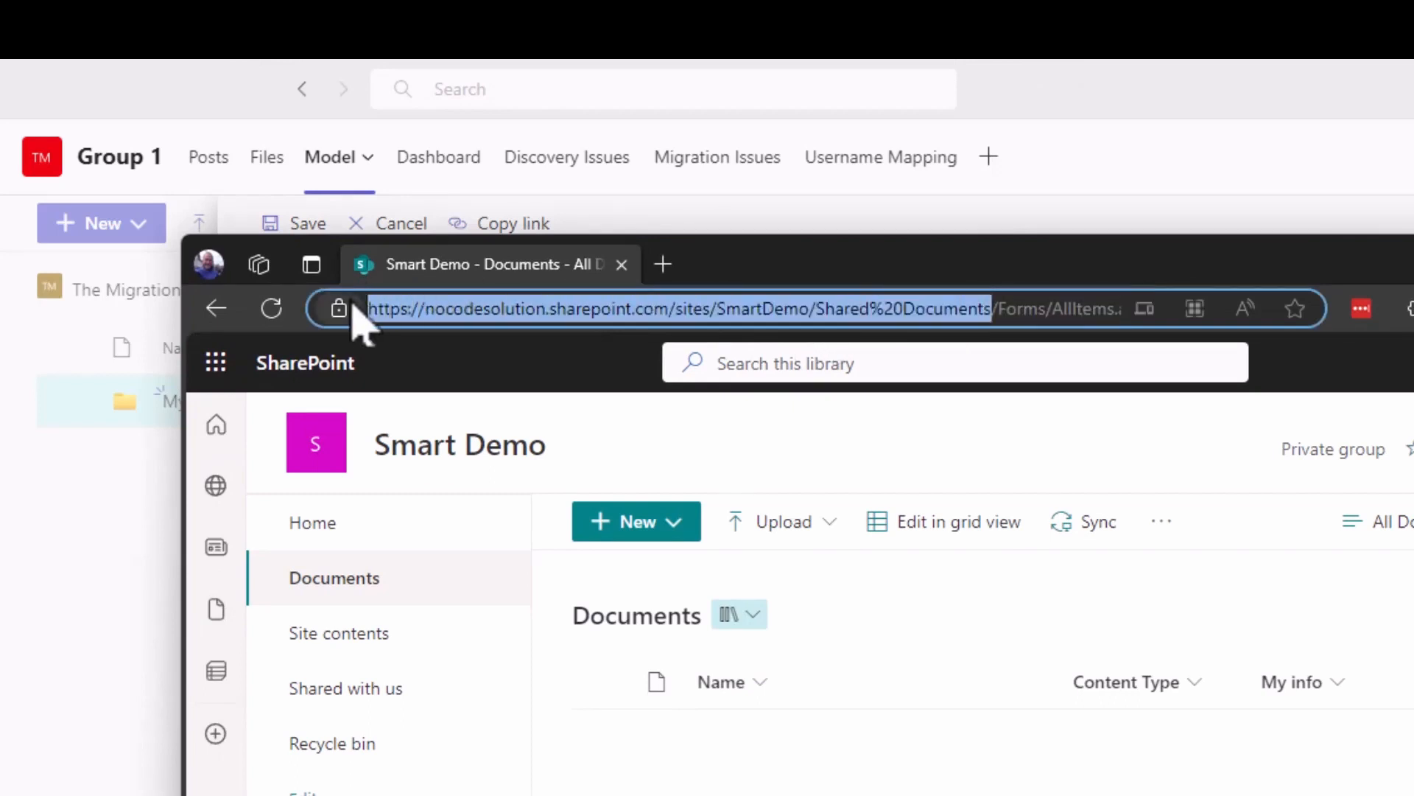
# Return to the migration job form in Teams, paste the copied library address as the Destination URL and save the job.
pyautogui.moveTo(1017, 260); pyautogui.dragTo(1413, 354)
pyautogui.click(731, 520)
pyautogui.hotkey('ctrl', 'v')
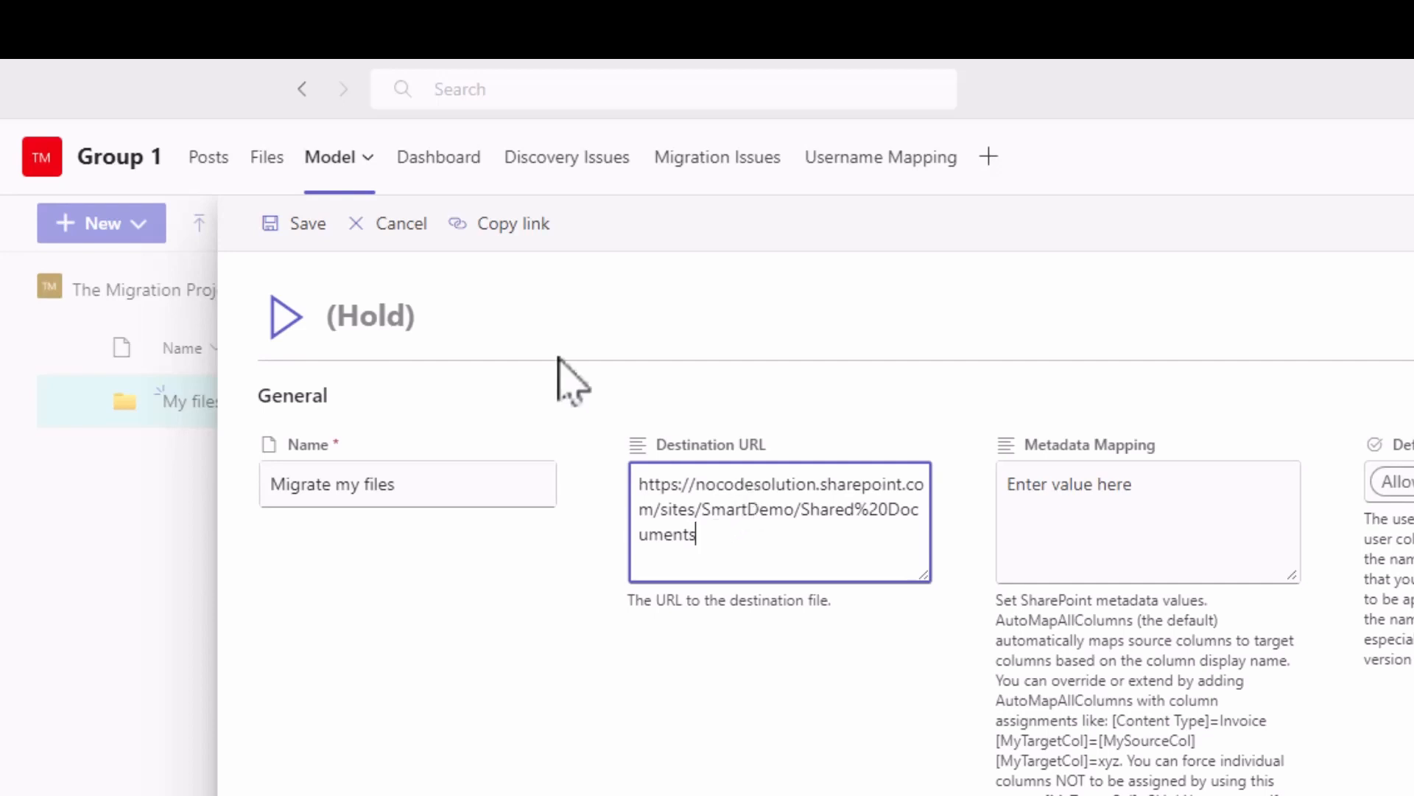
pyautogui.click(295, 225)
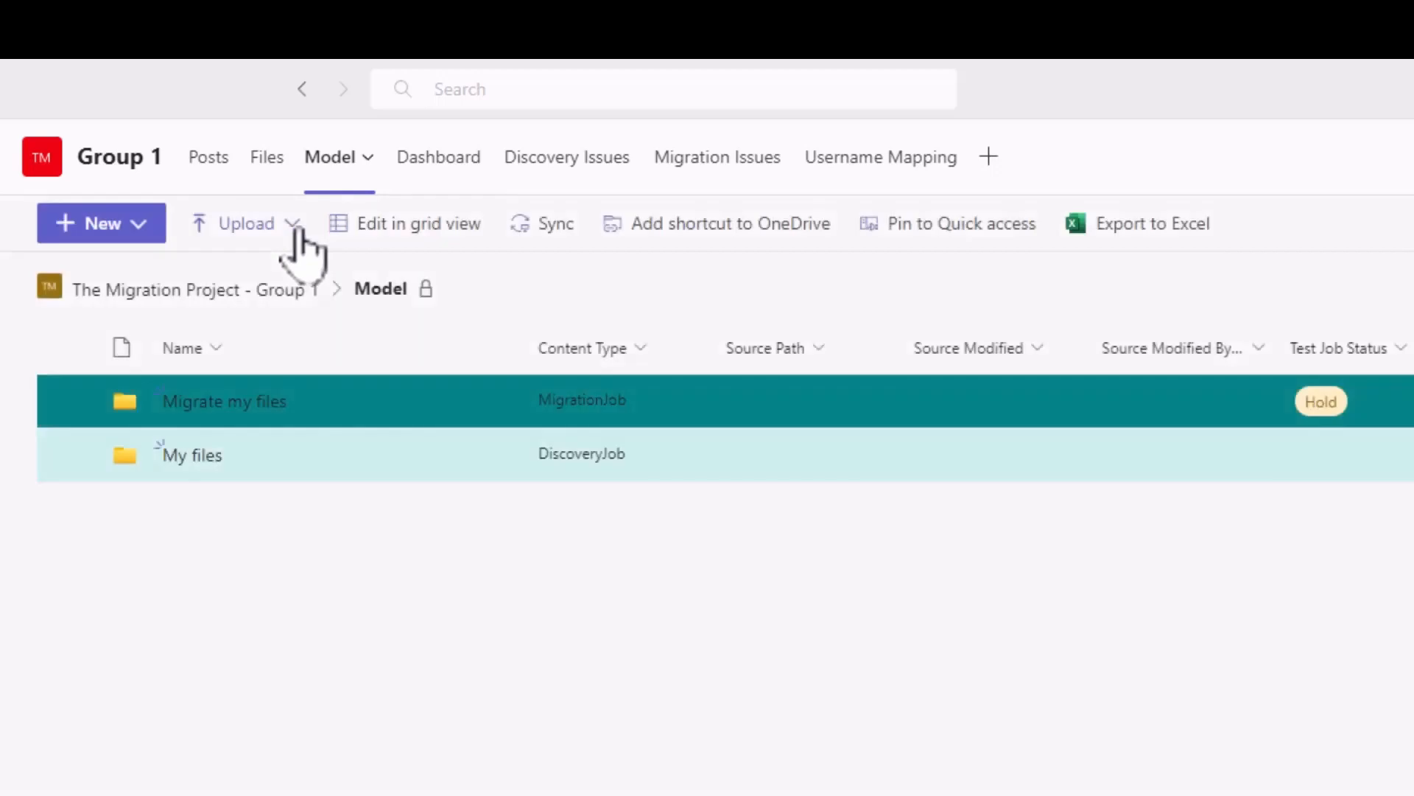
# Move the Sales folder from My files into the Migrate my files job folder in the Model library.
pyautogui.click(185, 456)
pyautogui.click(284, 412)
pyautogui.click(1234, 223)
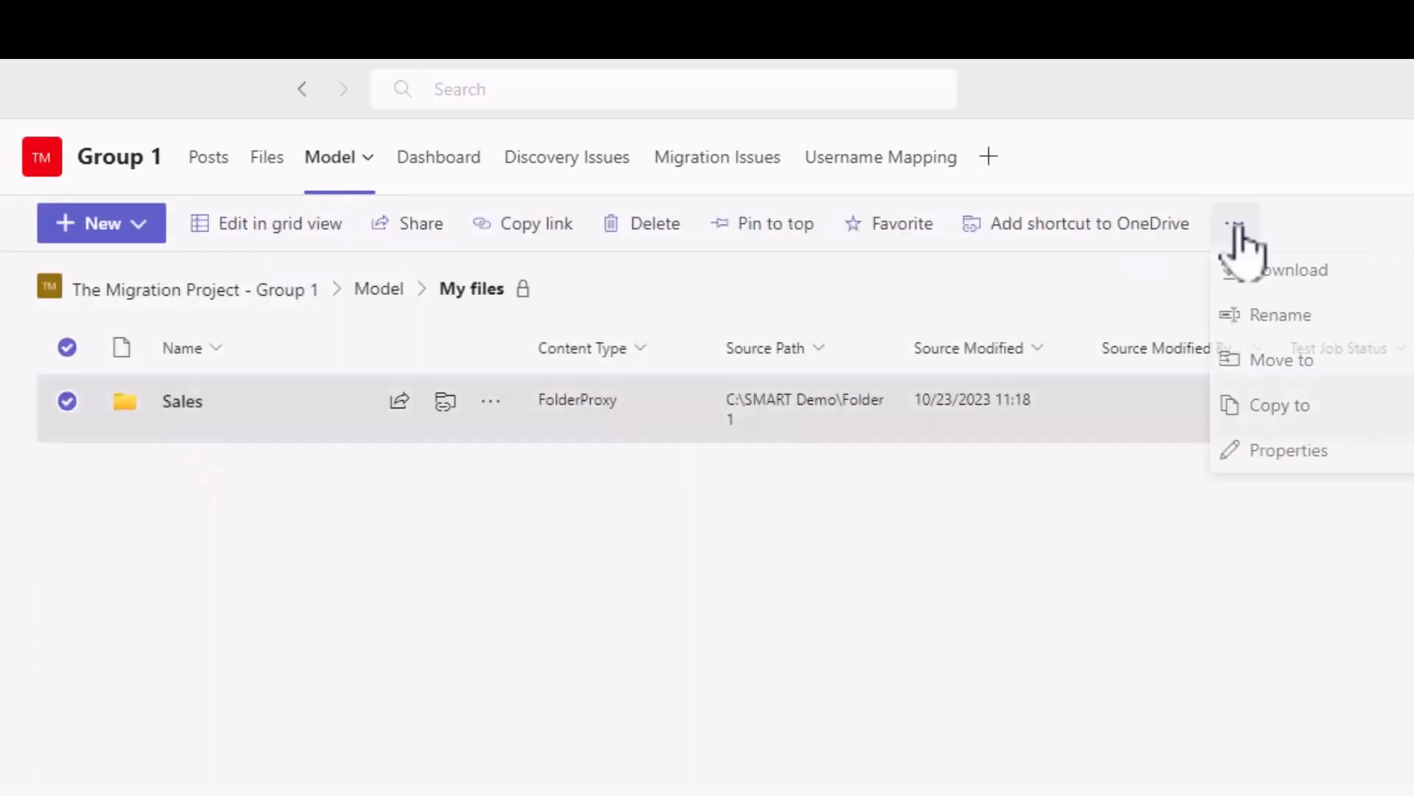
pyautogui.click(1261, 364)
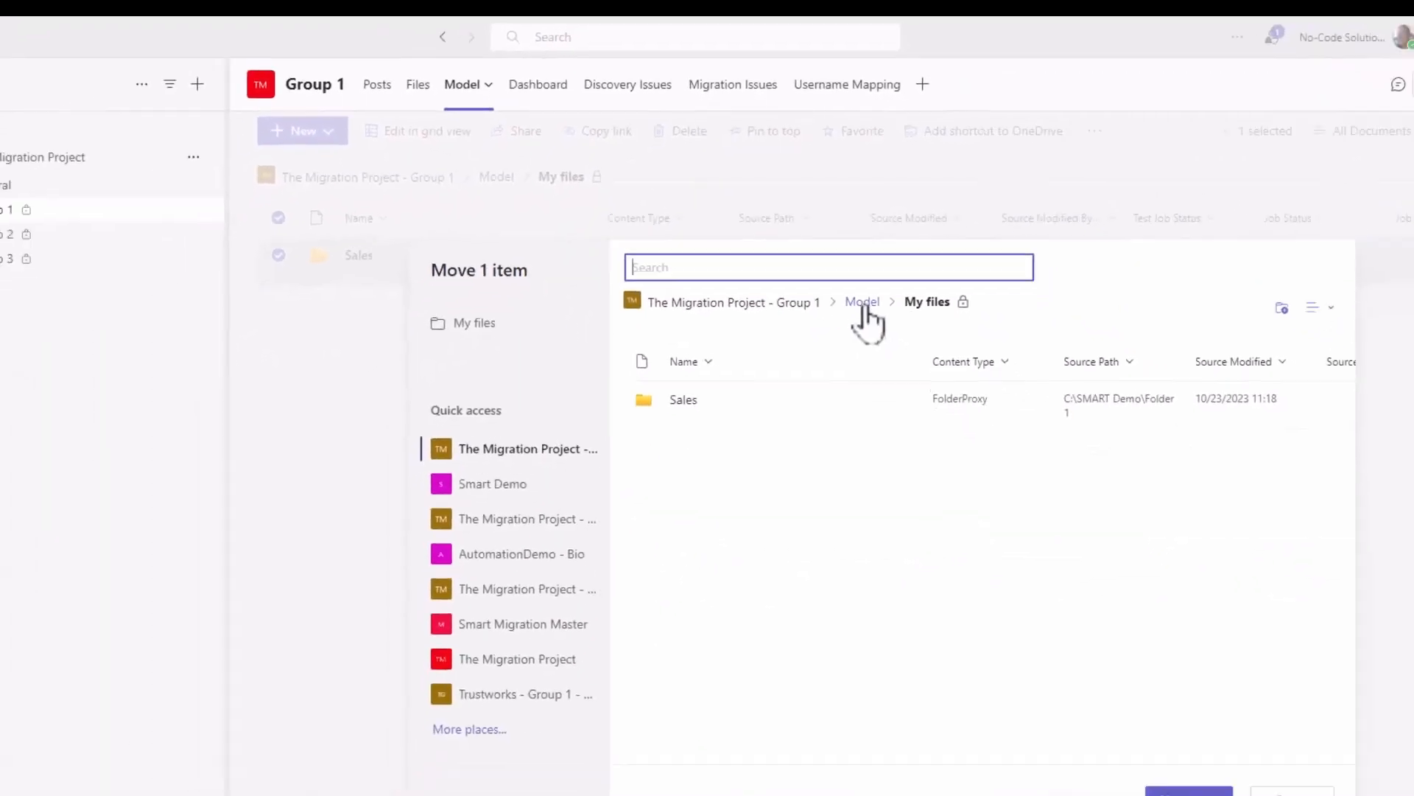
pyautogui.click(866, 308)
pyautogui.click(702, 405)
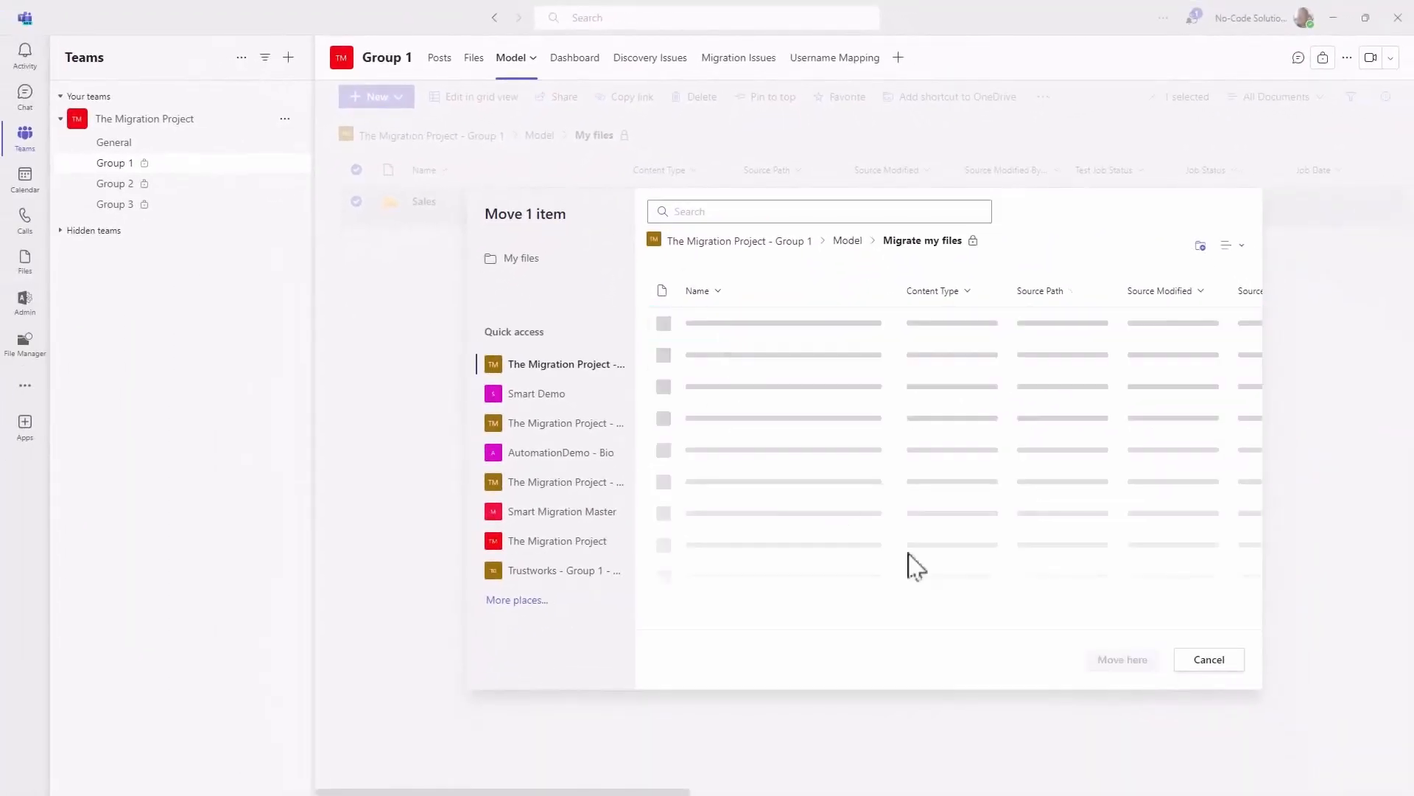
pyautogui.click(1108, 661)
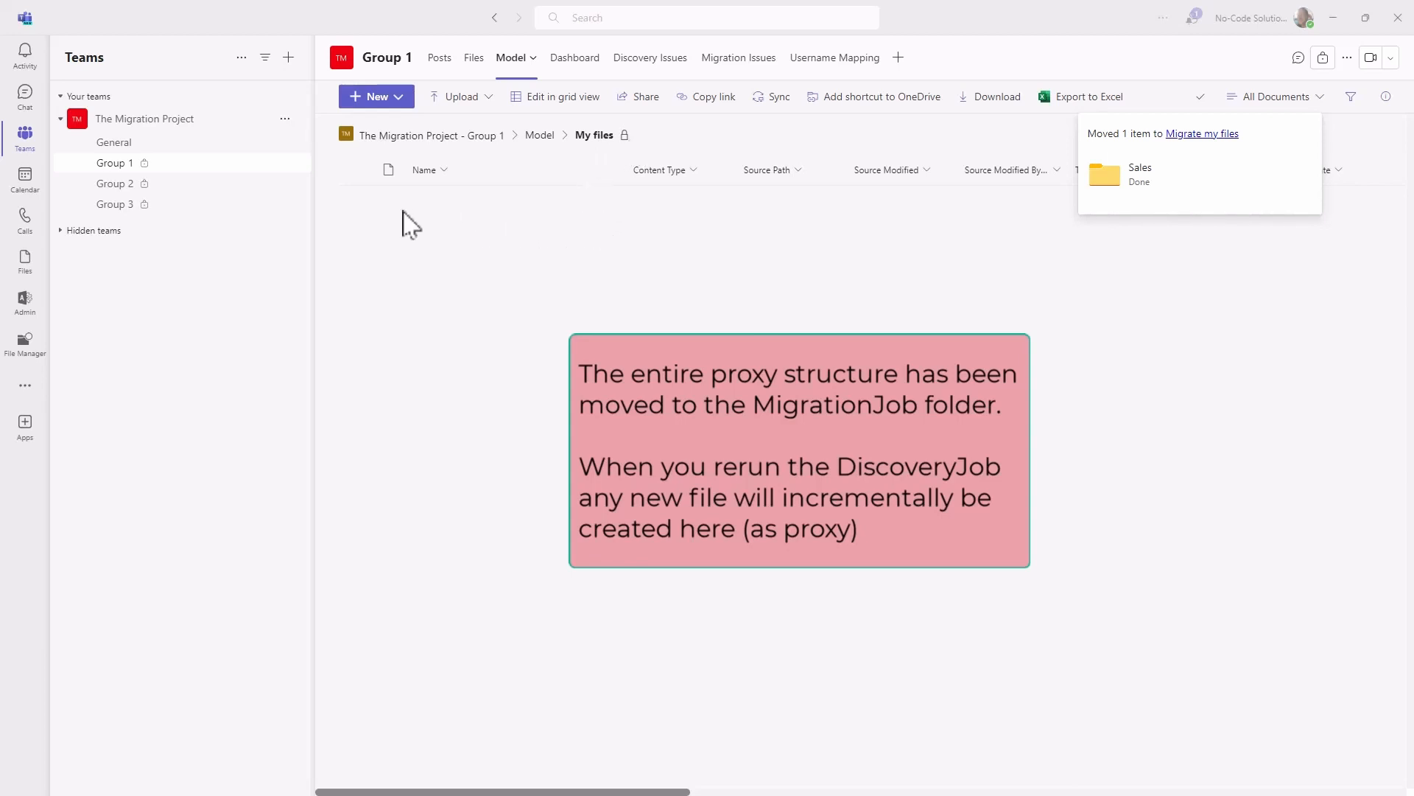
# Set the migration Job Status of the Migrate my files folder to Ready and open the Dashboard to check the job.
pyautogui.click(538, 137)
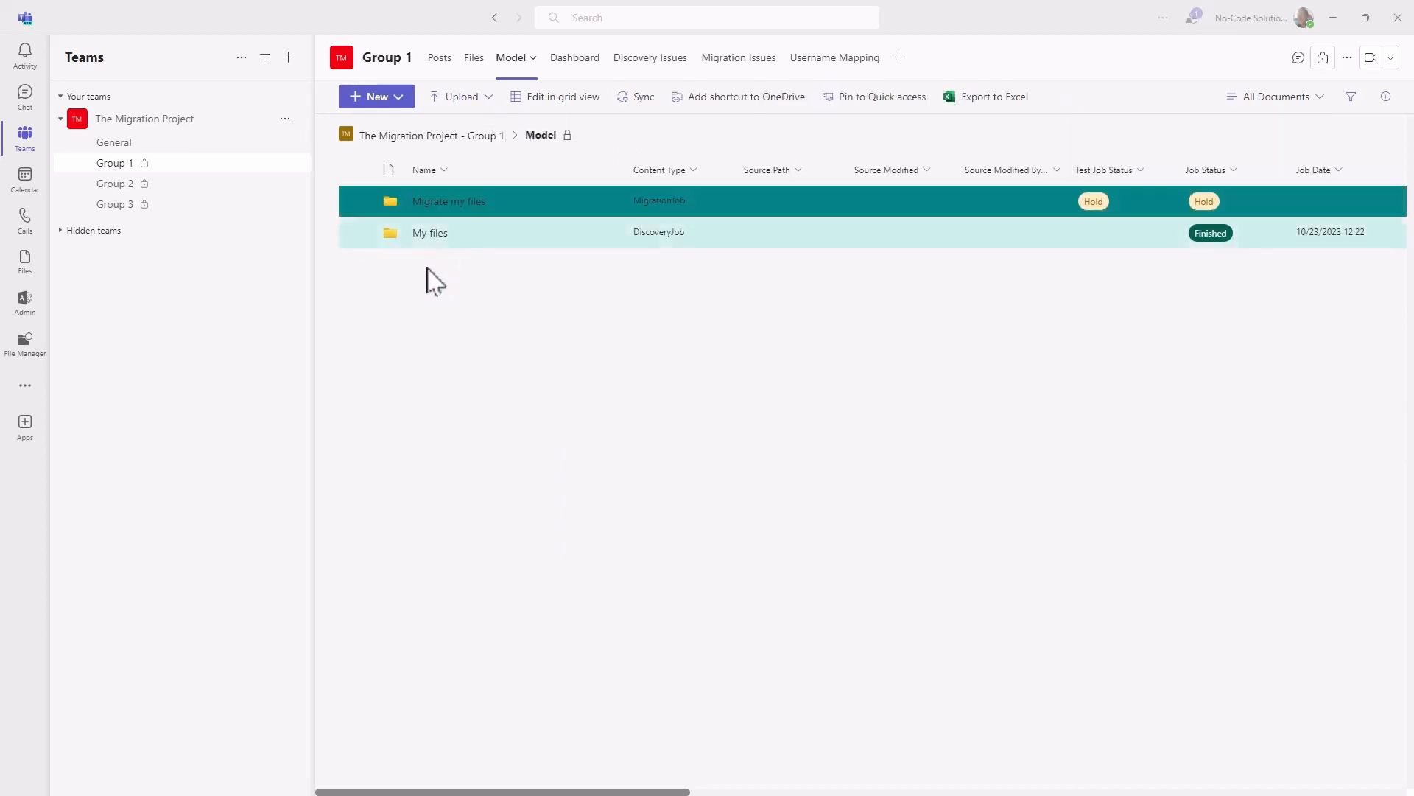
pyautogui.click(434, 210)
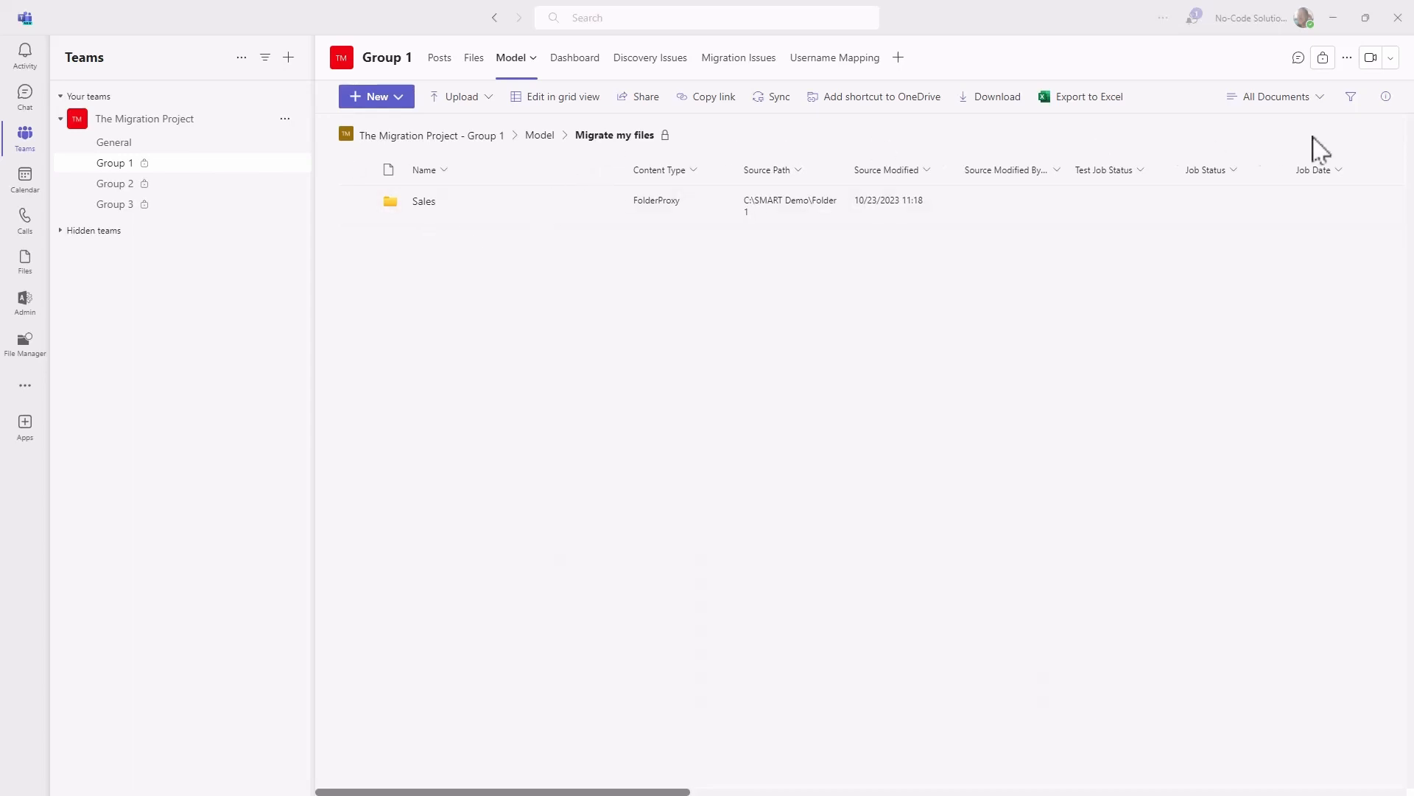
pyautogui.click(1386, 99)
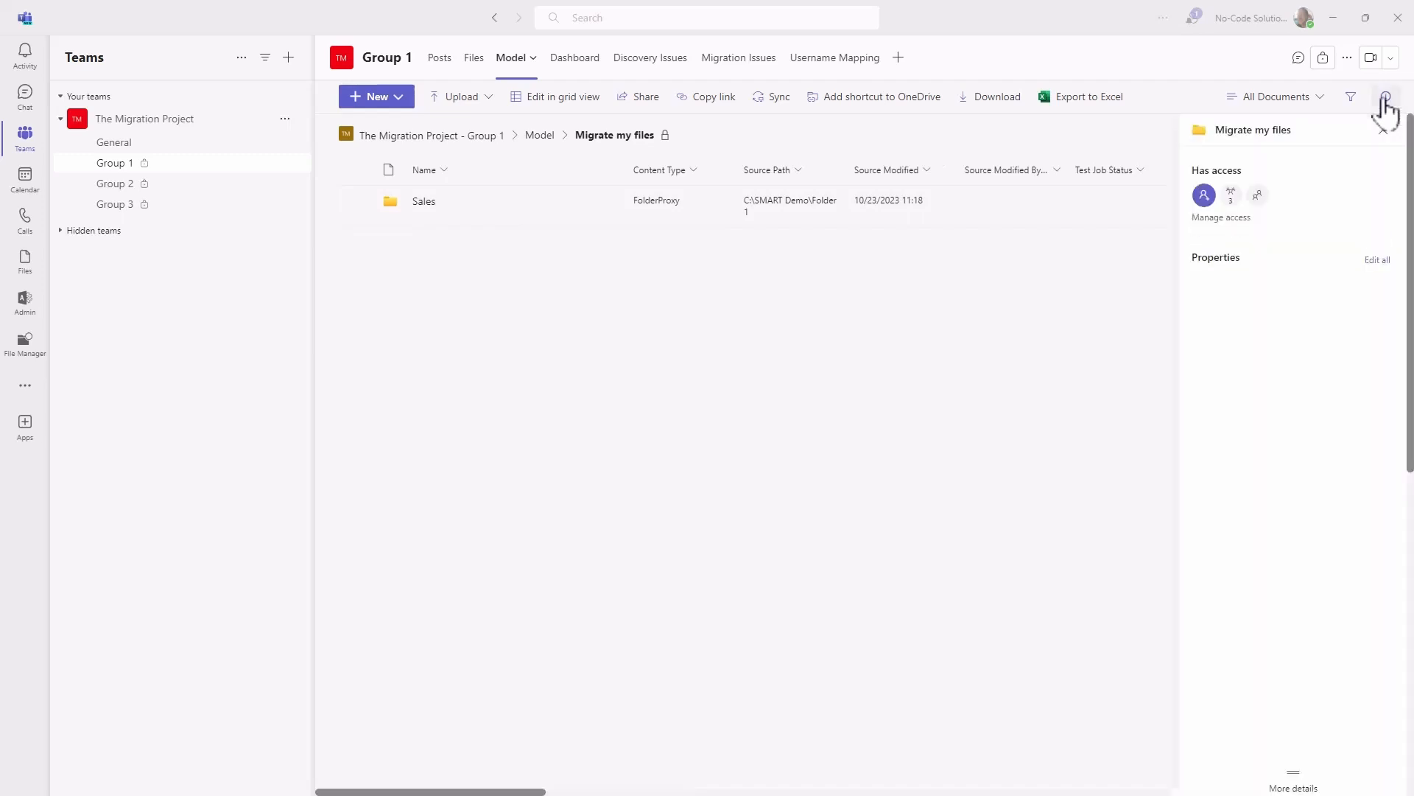
pyautogui.scroll(-5, 1304, 523)
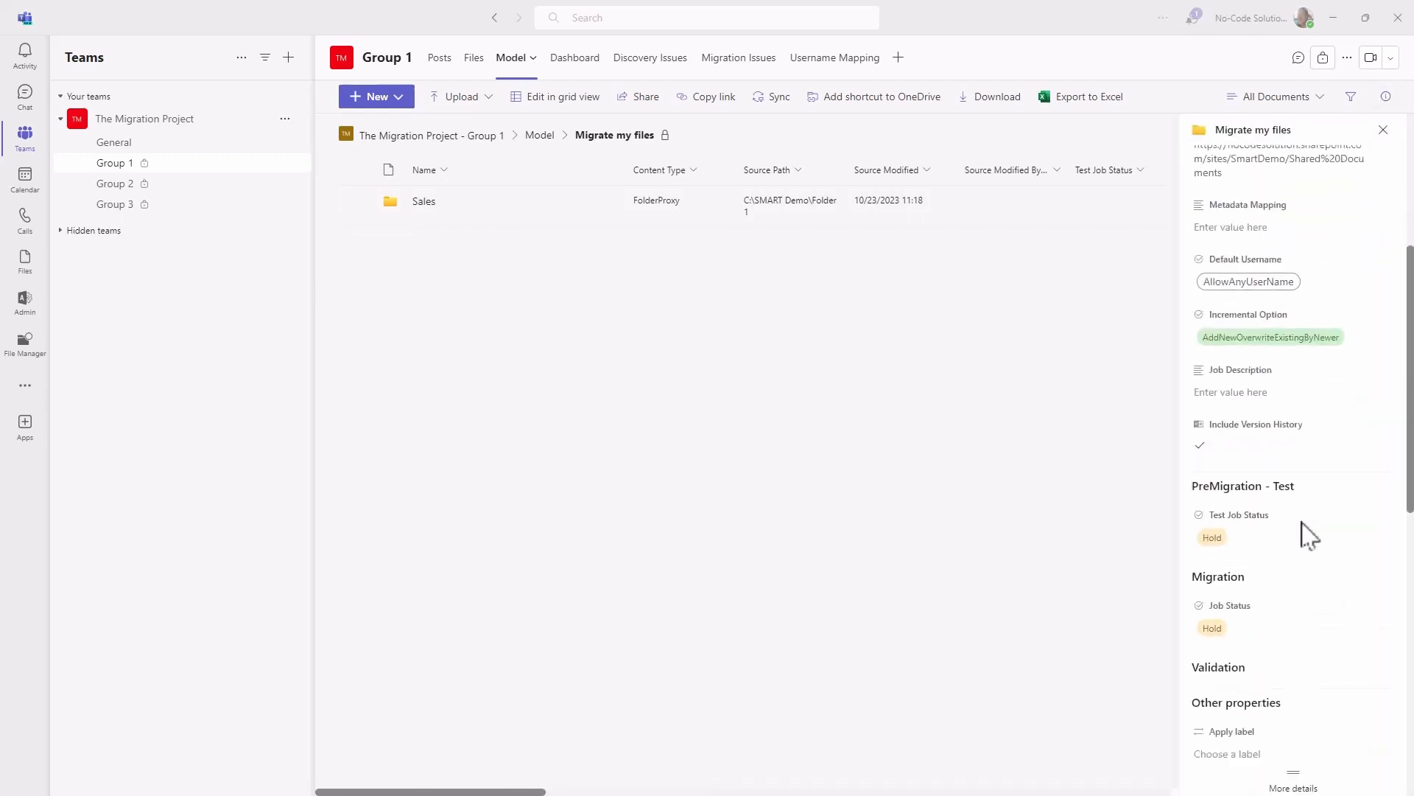
pyautogui.click(1223, 624)
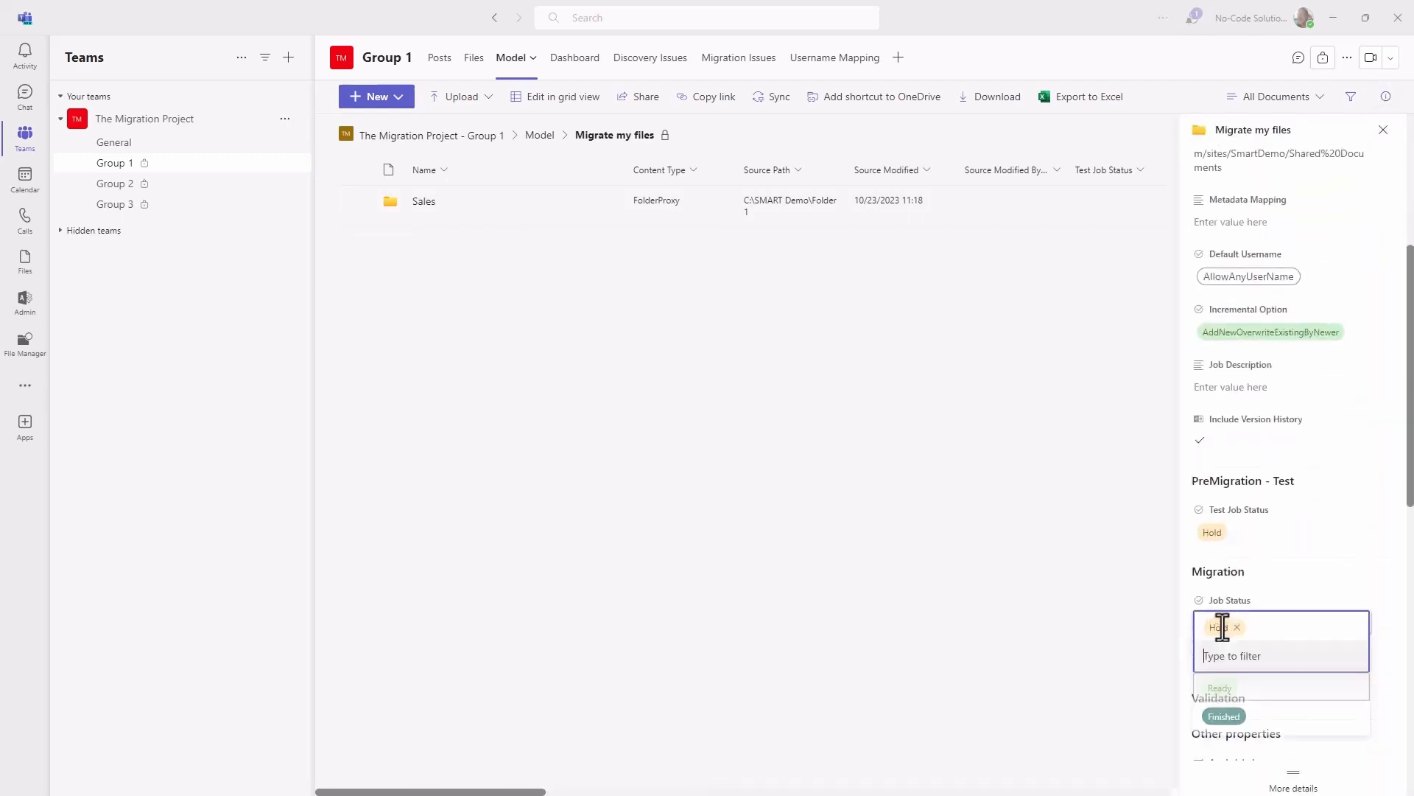
pyautogui.click(1222, 694)
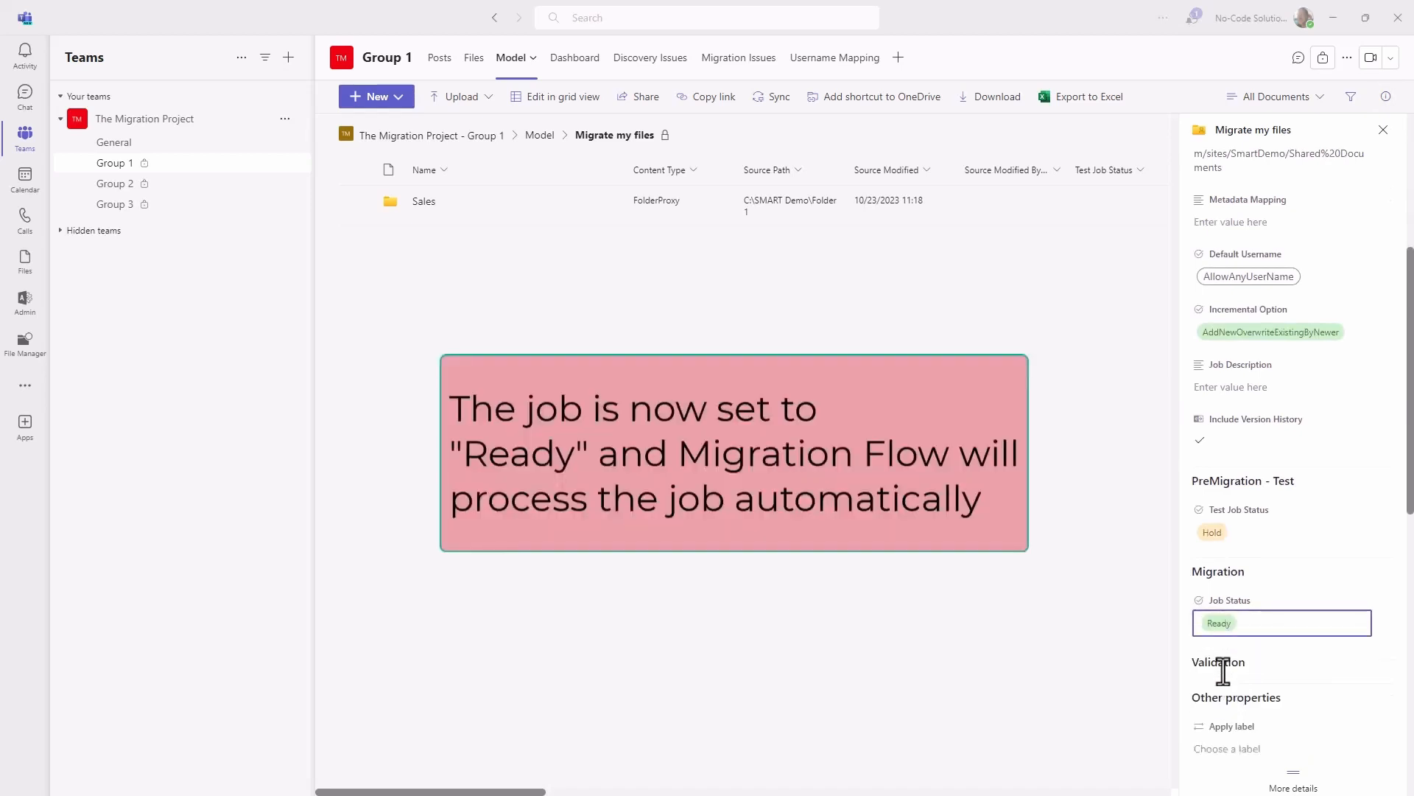
pyautogui.click(1383, 131)
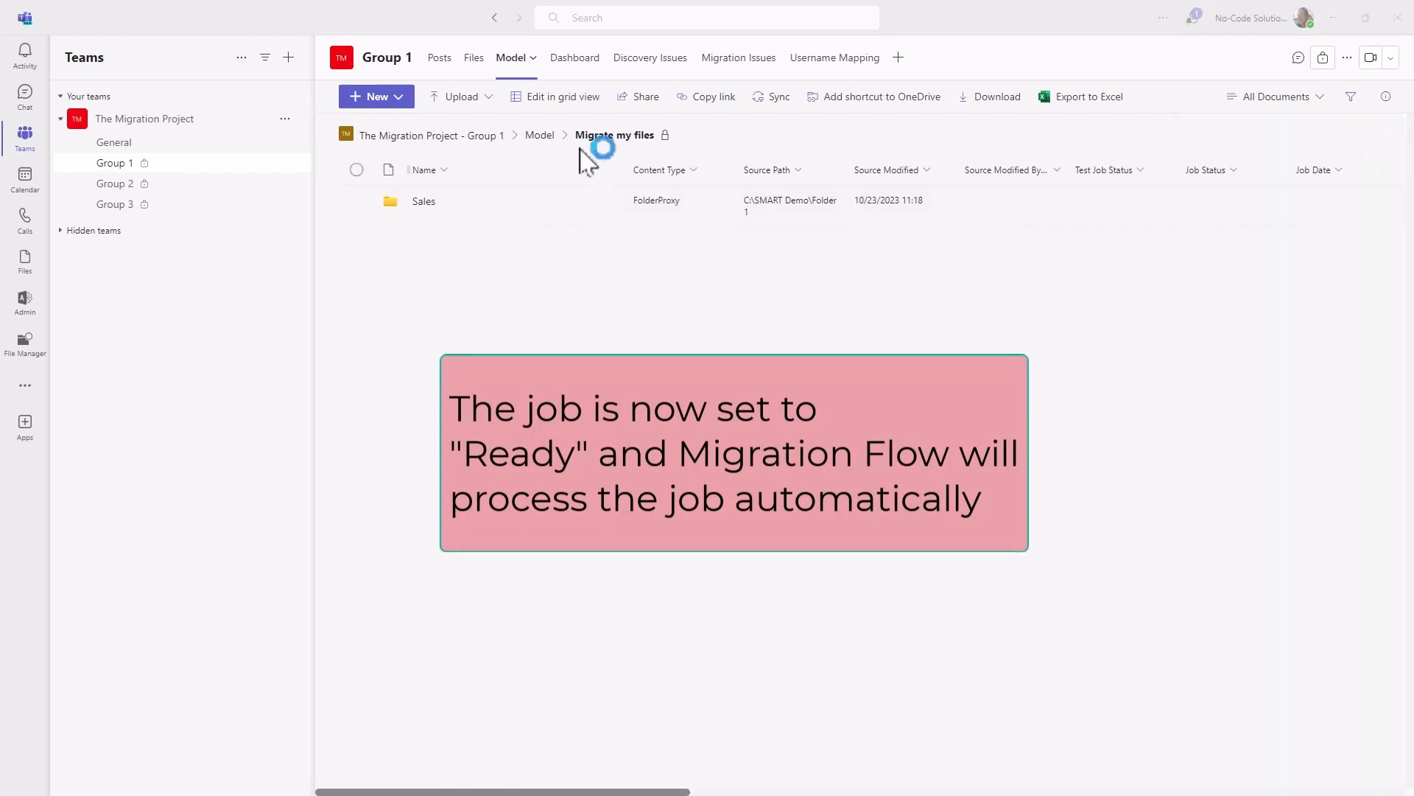
pyautogui.click(571, 65)
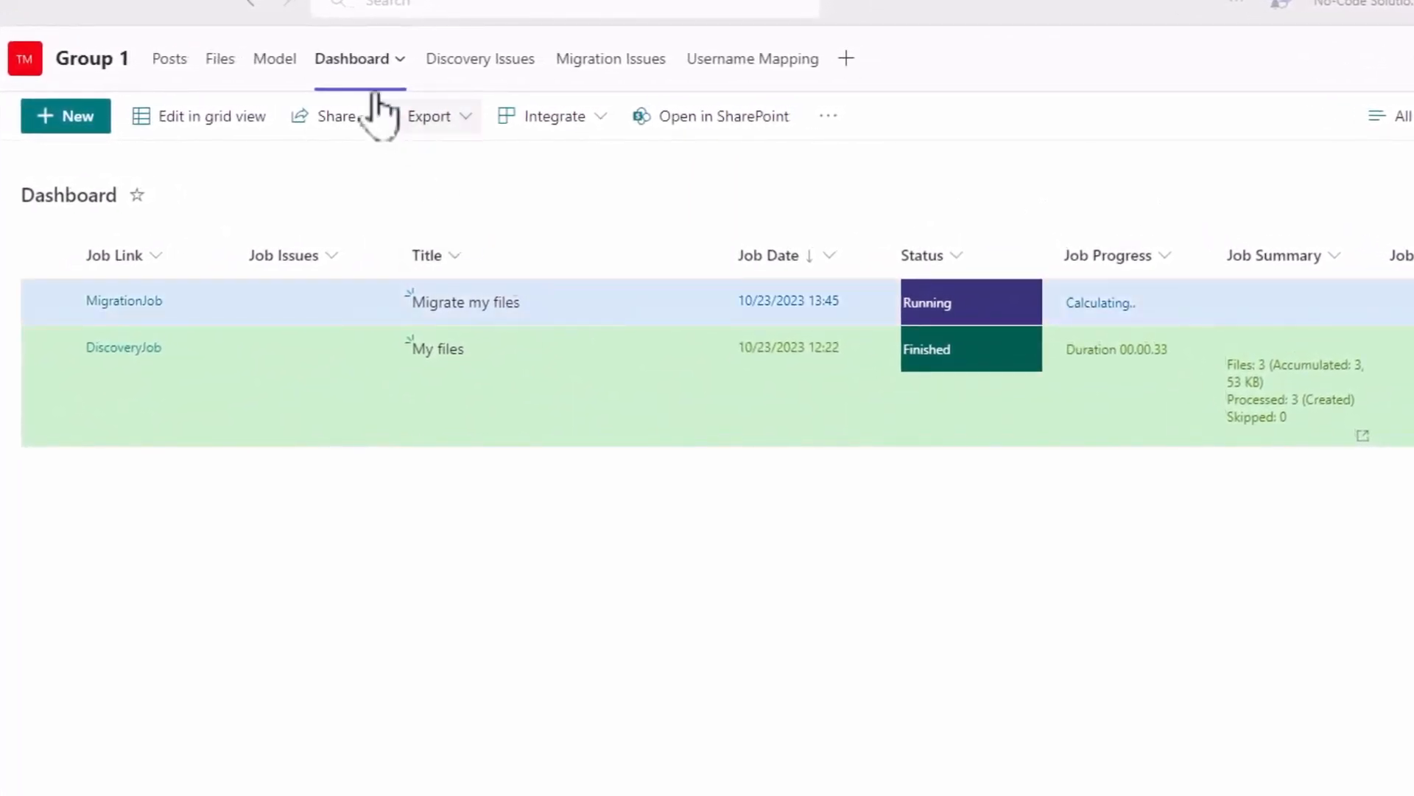
# Reload the Dashboard to refresh the status of the Migrate my files job.
pyautogui.click(344, 62)
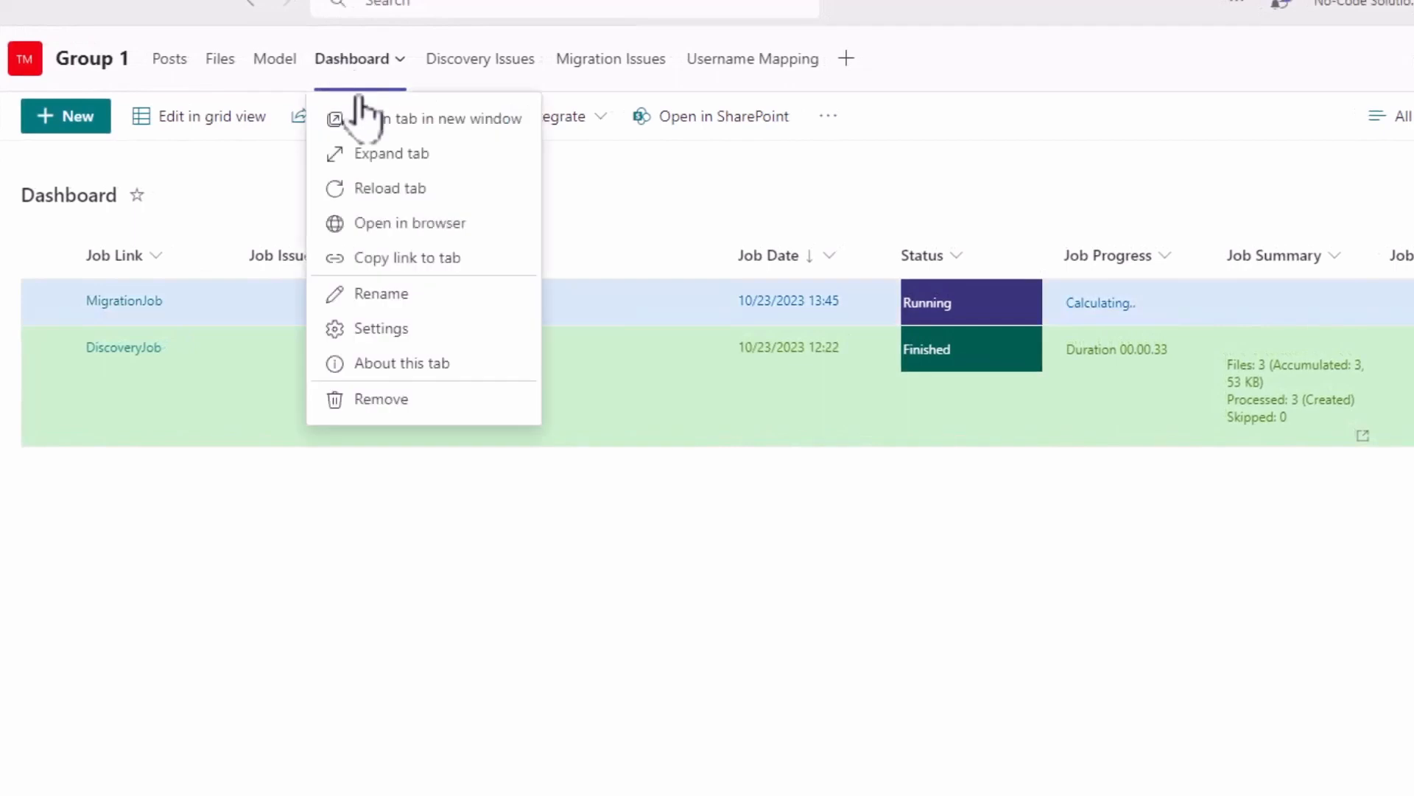
pyautogui.click(391, 192)
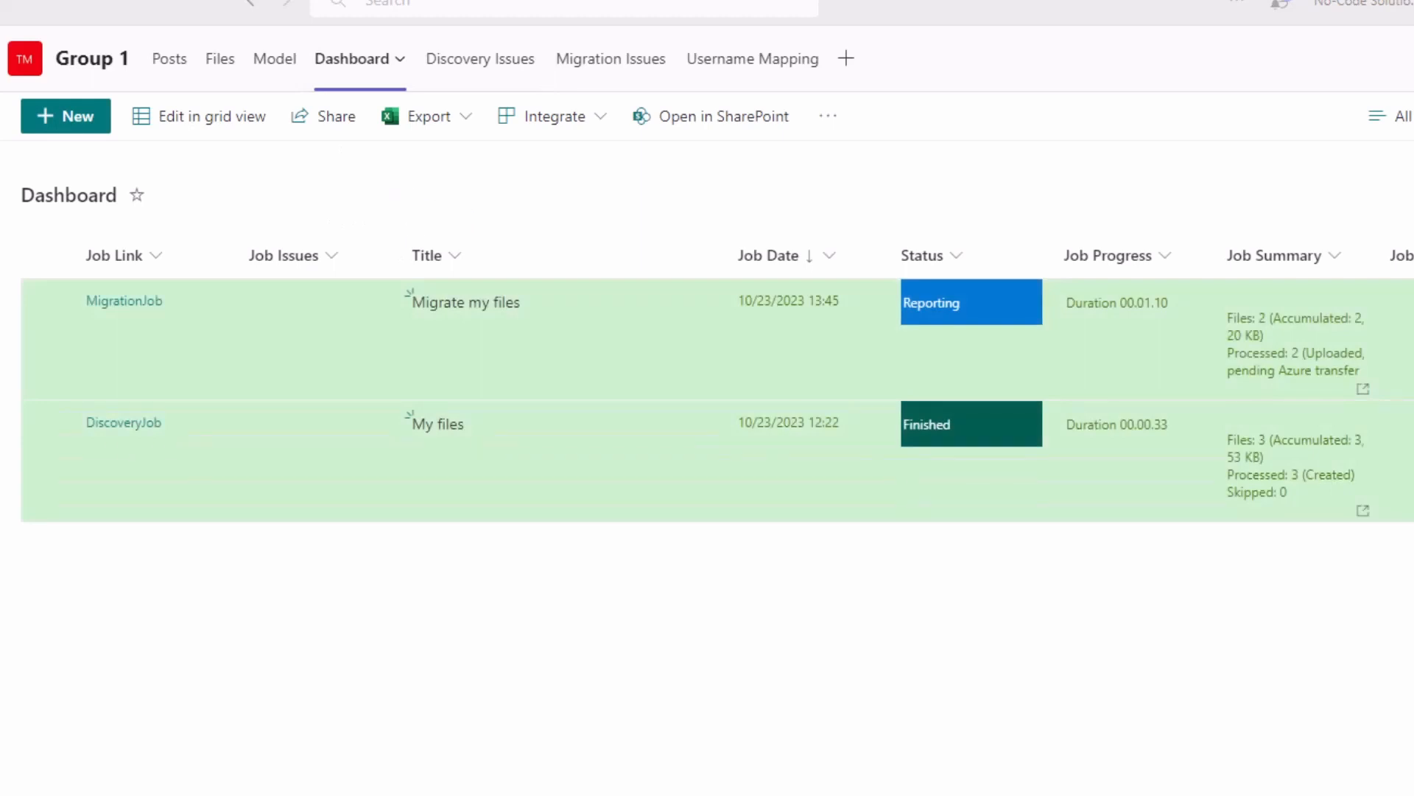
# Switch to the browser showing the Smart Demo SharePoint library and open the migrated Sales folder in Documents.
pyautogui.moveTo(1257, 567); pyautogui.dragTo(552, 140)
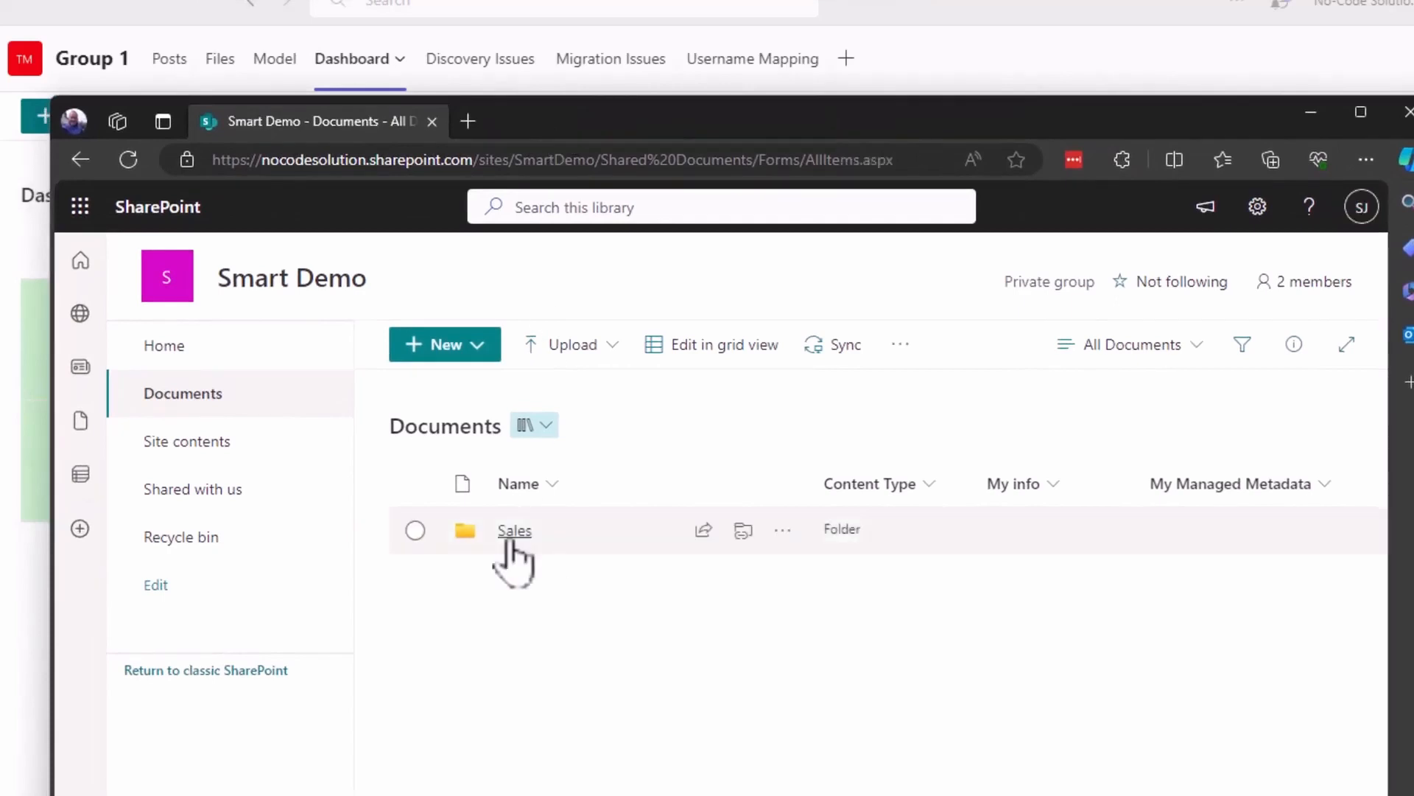
pyautogui.click(514, 559)
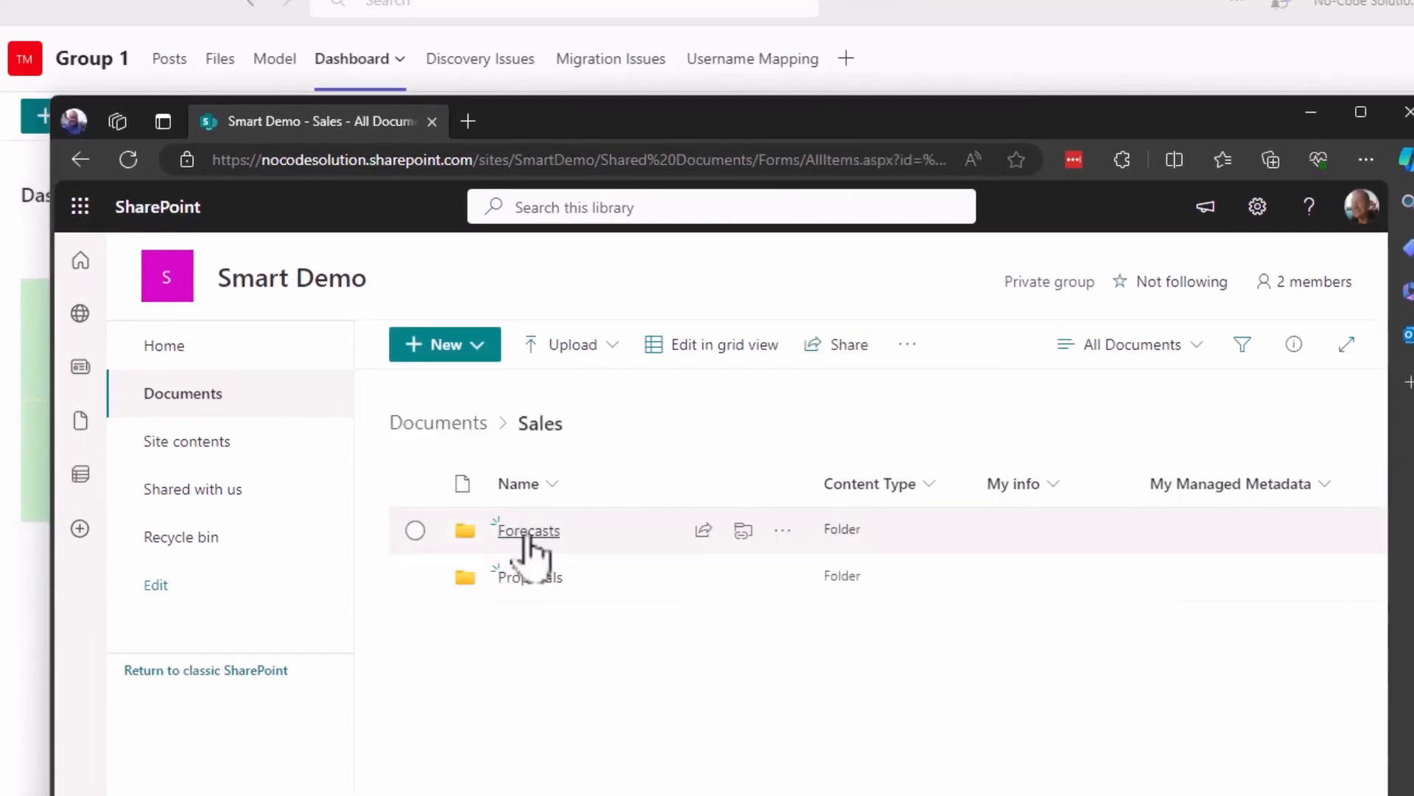
pyautogui.click(464, 426)
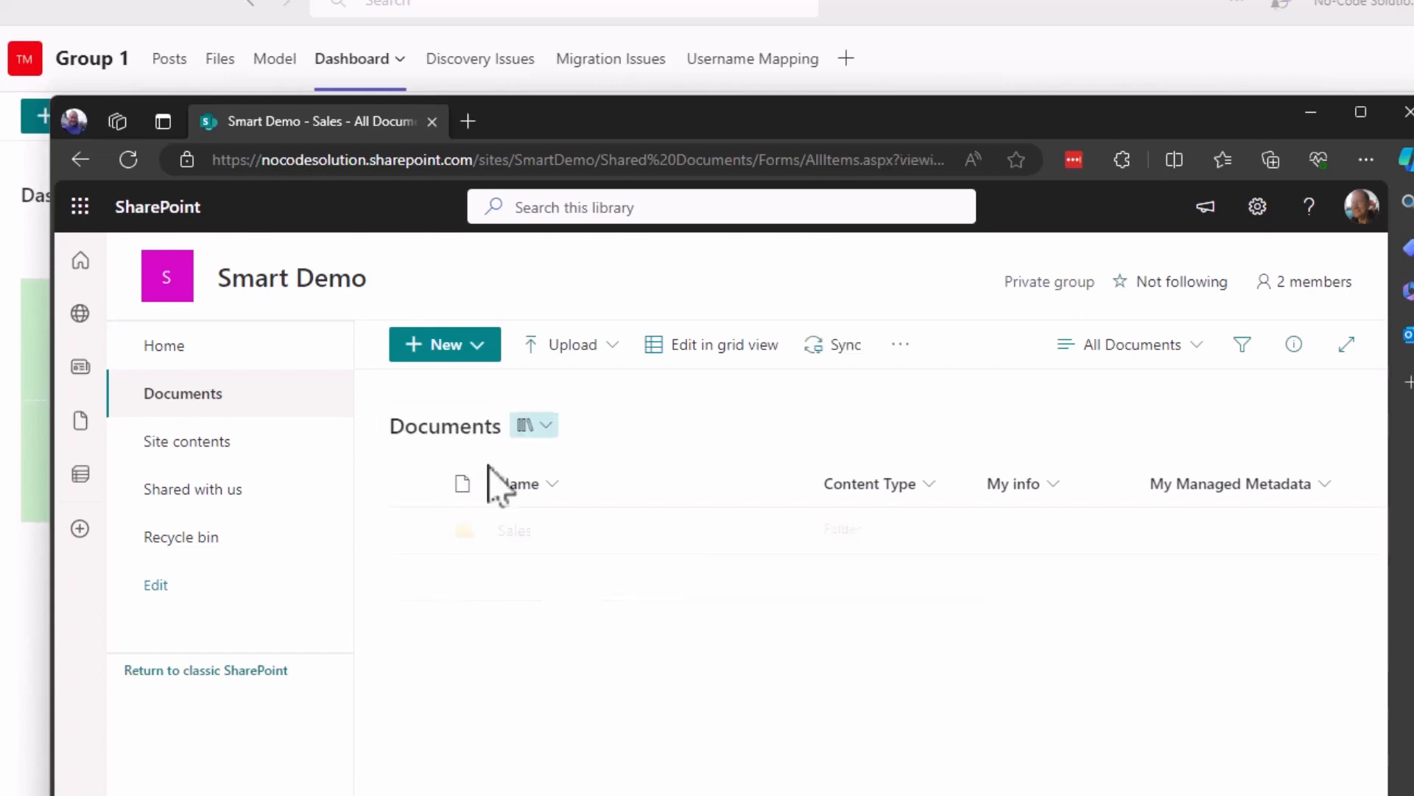
pyautogui.click(502, 532)
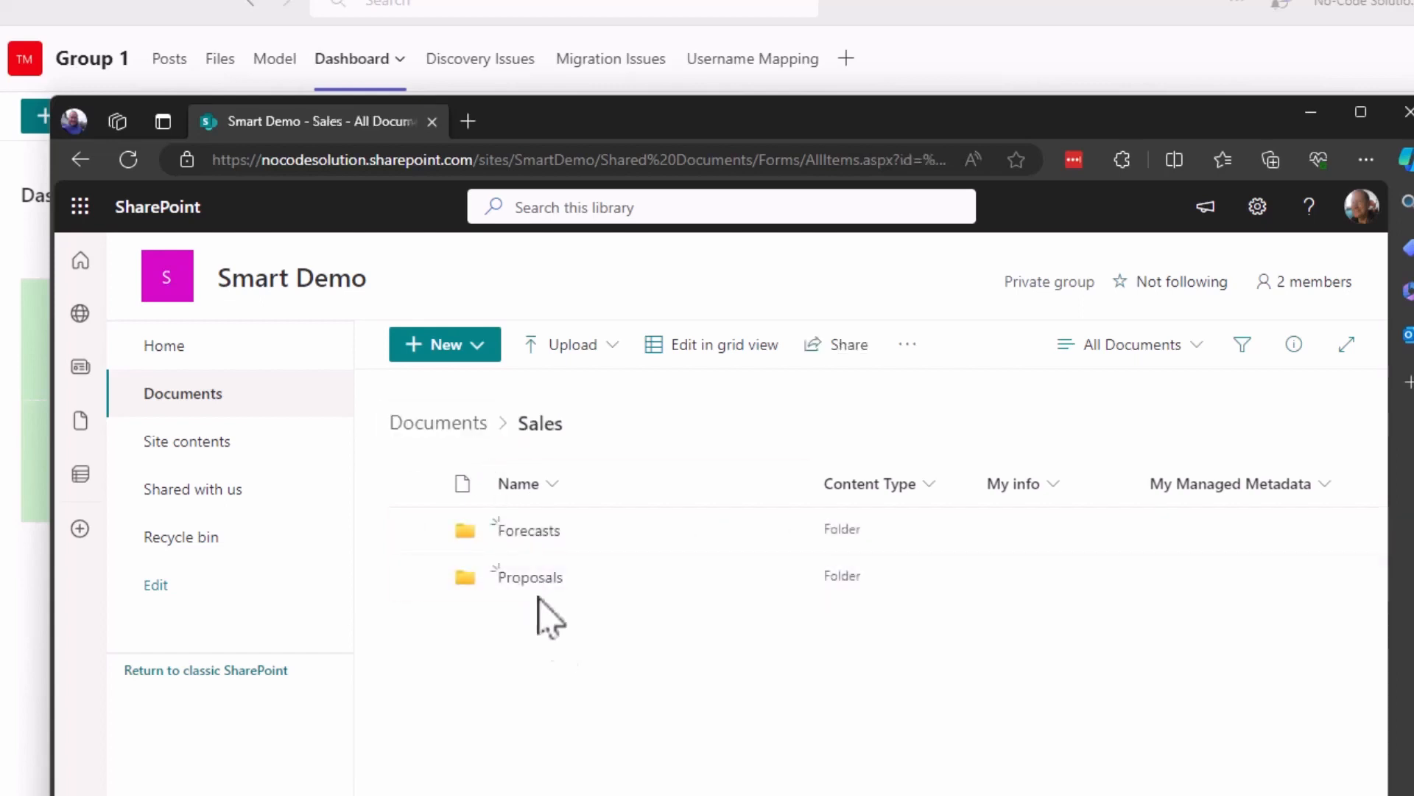
# Check the metadata of 3Q Forecast.xlsx in the Forecasts folder, open the workbook to inspect its content and close it.
pyautogui.click(527, 532)
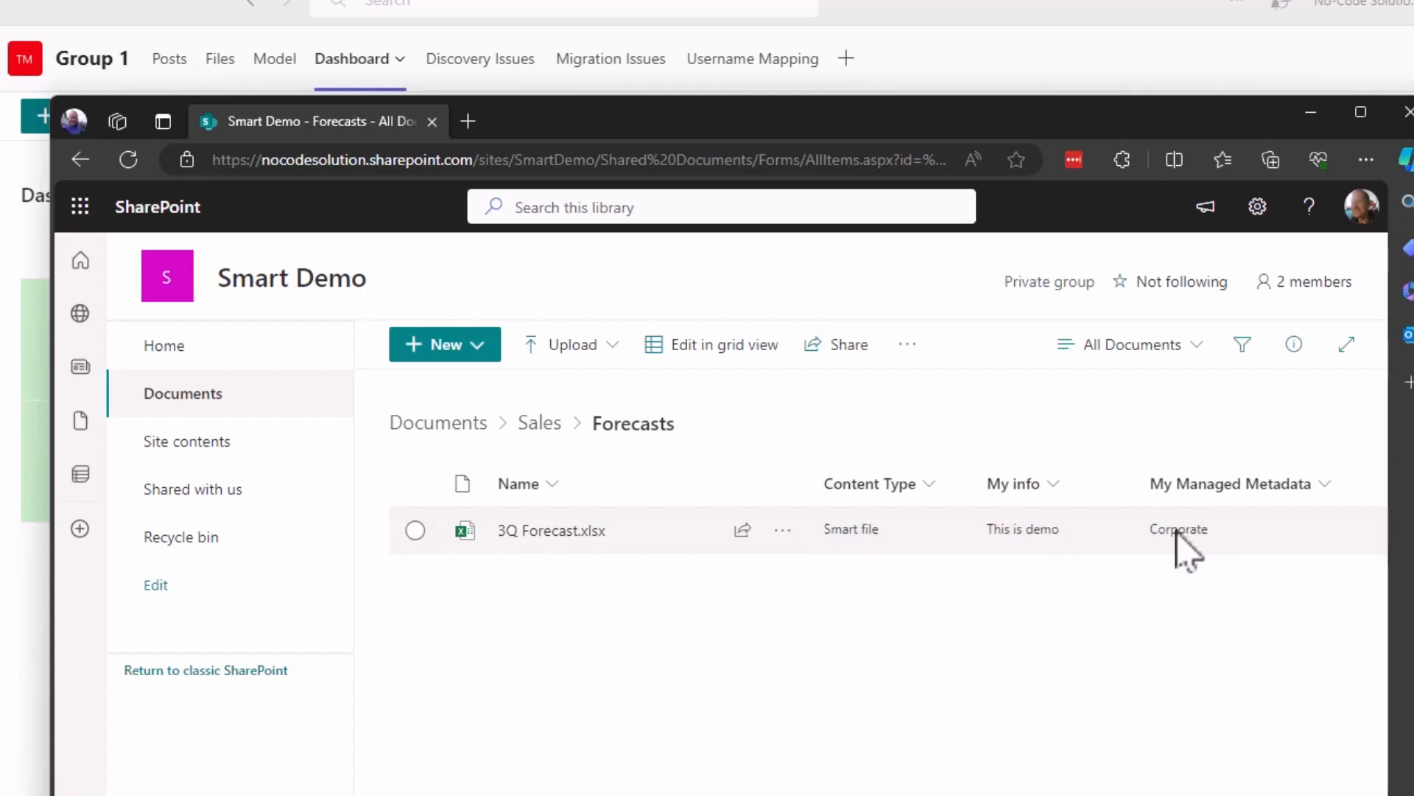
pyautogui.click(521, 542)
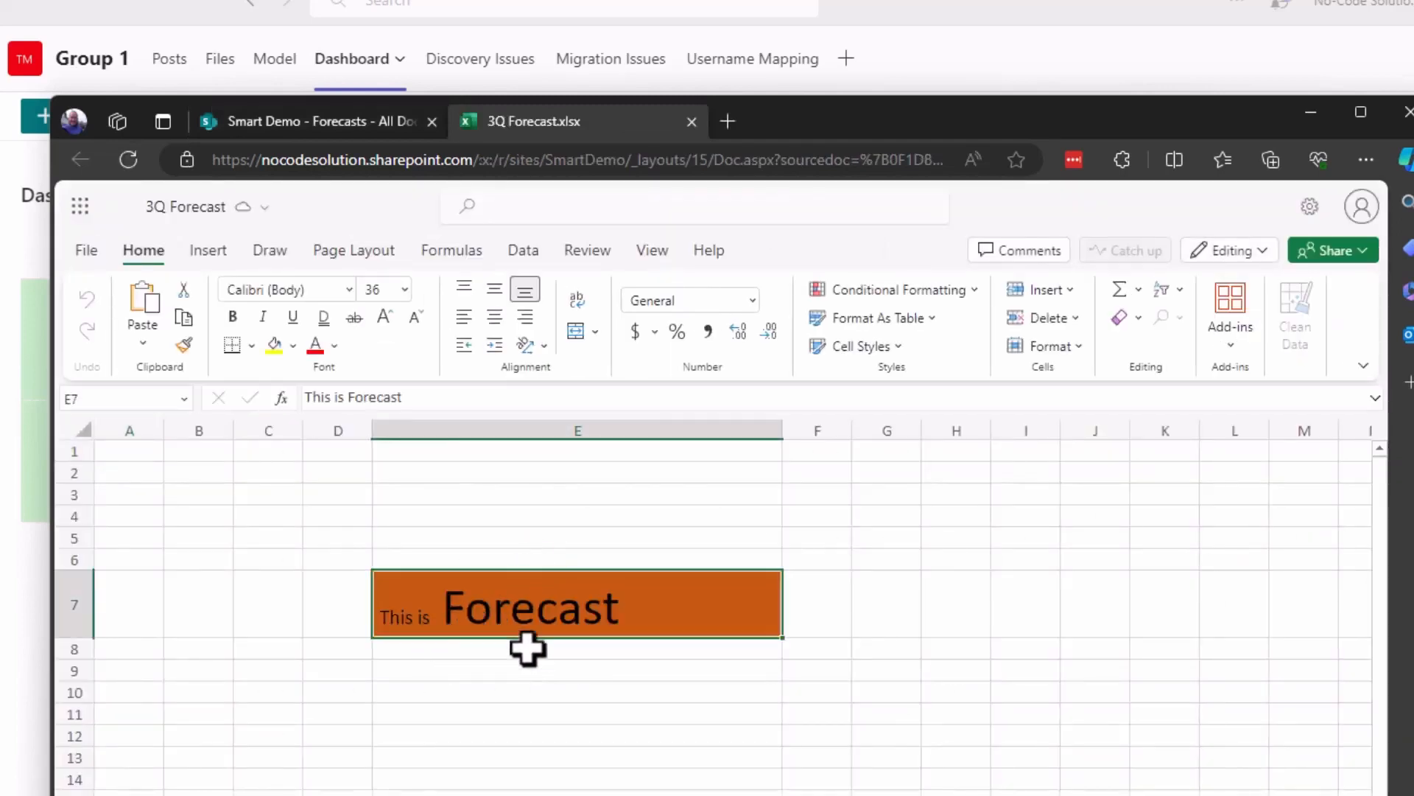
pyautogui.click(691, 122)
# Go back to Sales, open Sales proposal.docx from the Proposals folder to inspect its content, and close the document.
pyautogui.click(538, 423)
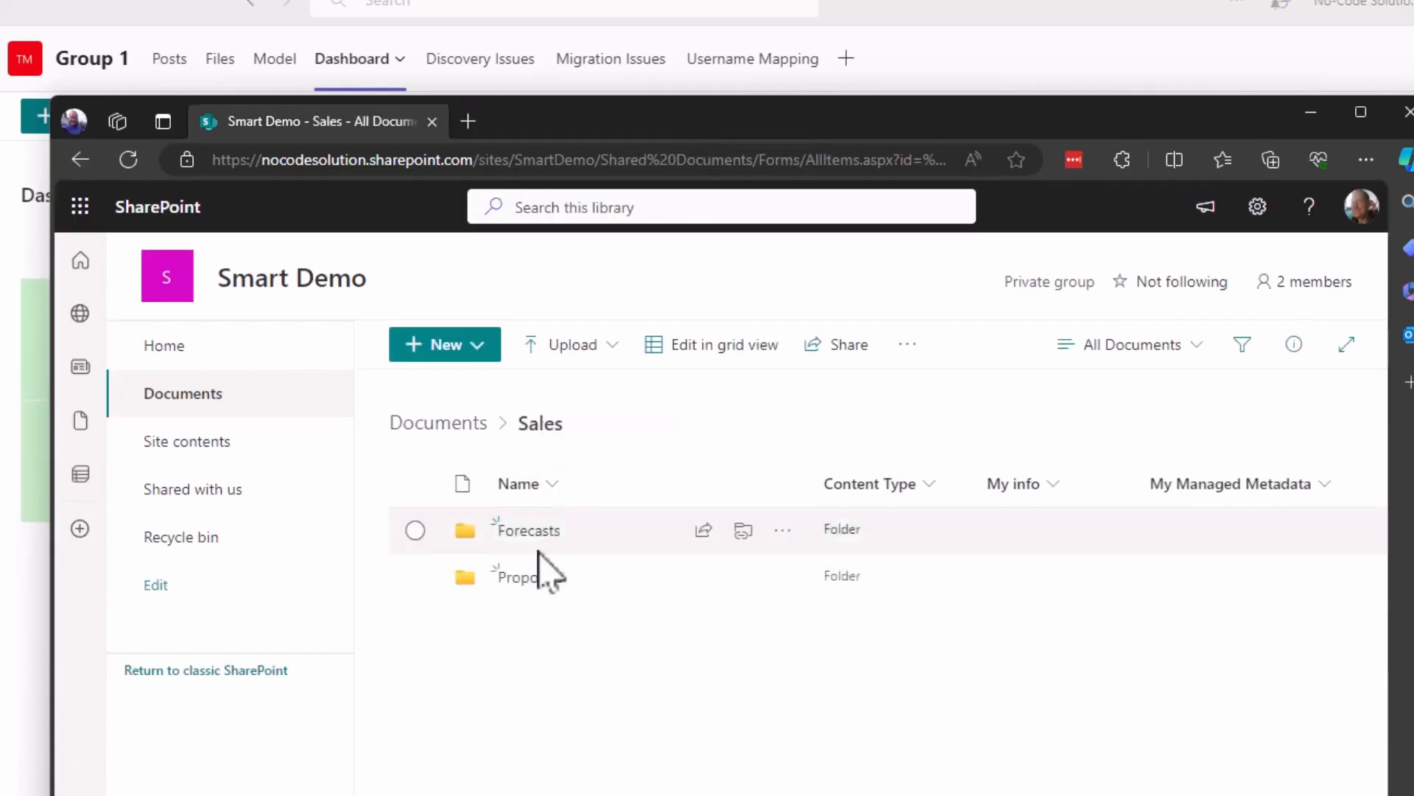
pyautogui.click(529, 578)
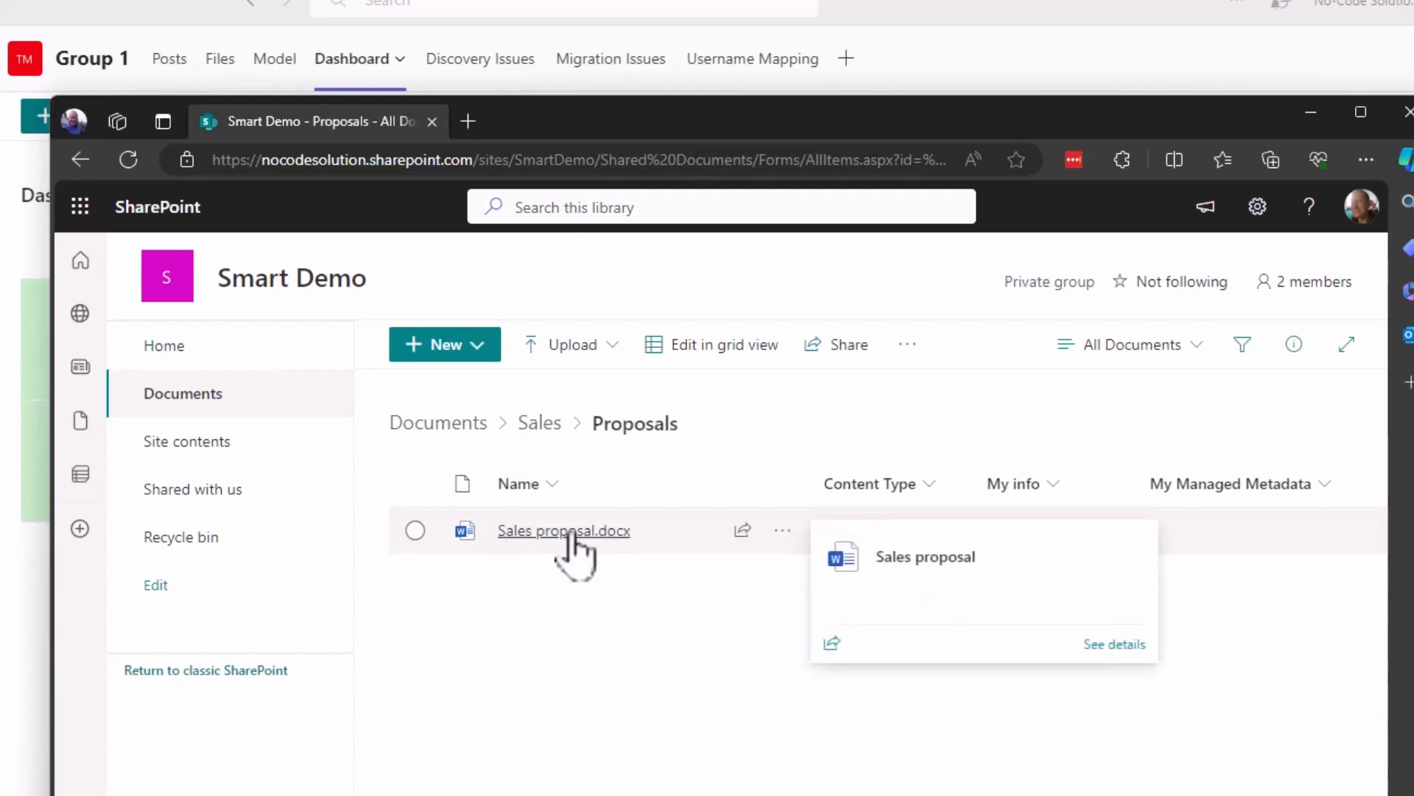
pyautogui.click(573, 532)
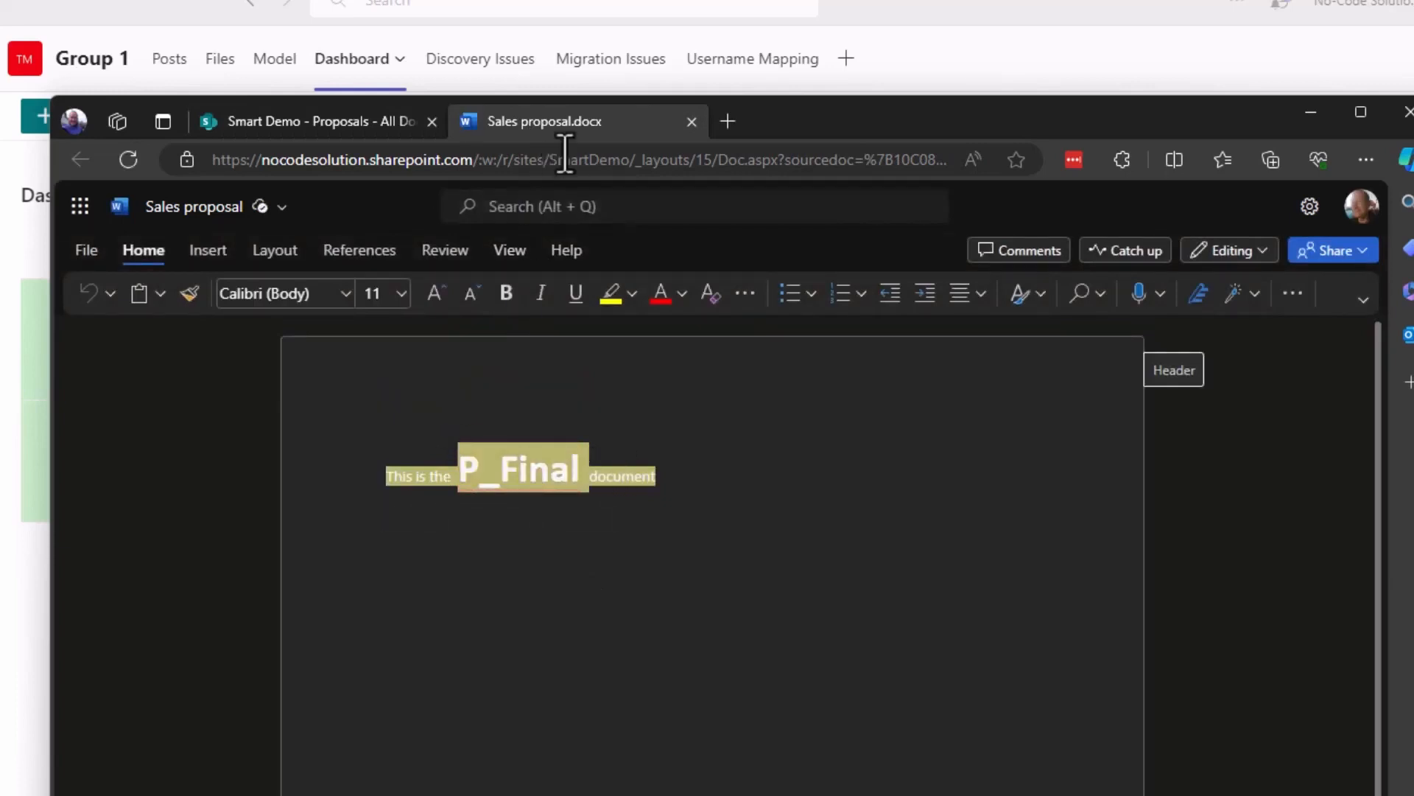
pyautogui.click(693, 122)
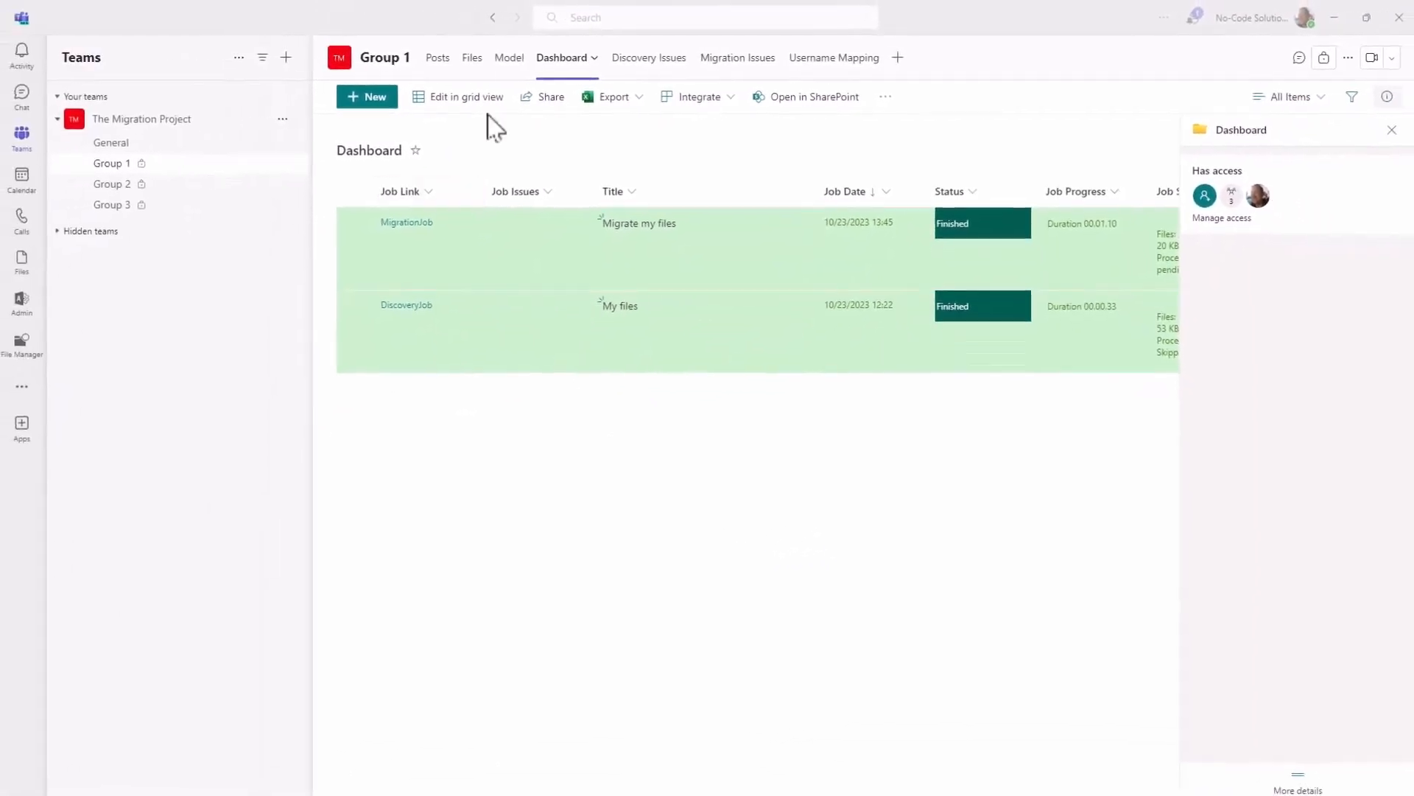
# Return to Teams, open the Migrate my files job folder in the Model library and review its migration result and summary properties.
pyautogui.click(511, 63)
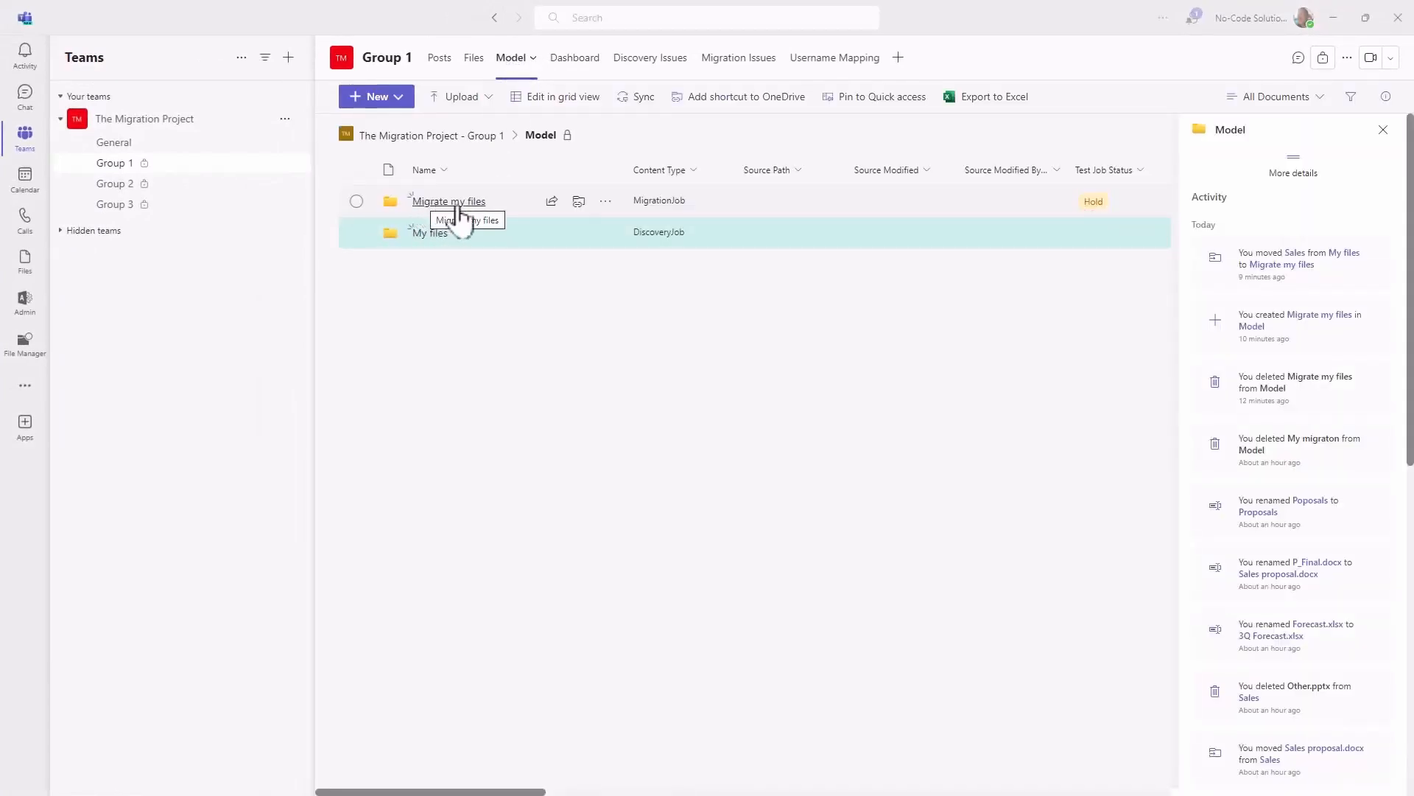
pyautogui.click(452, 203)
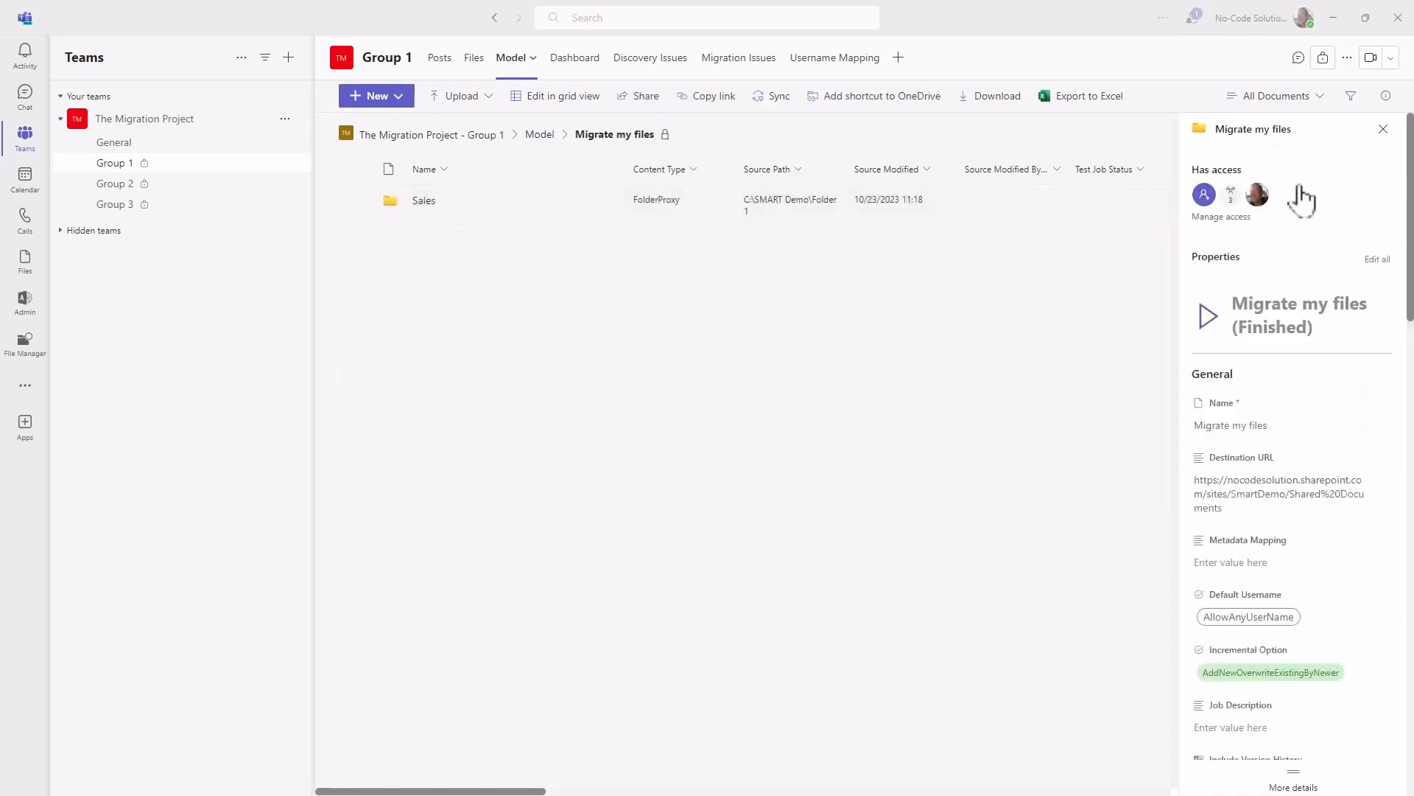
pyautogui.scroll(-5, 1389, 324)
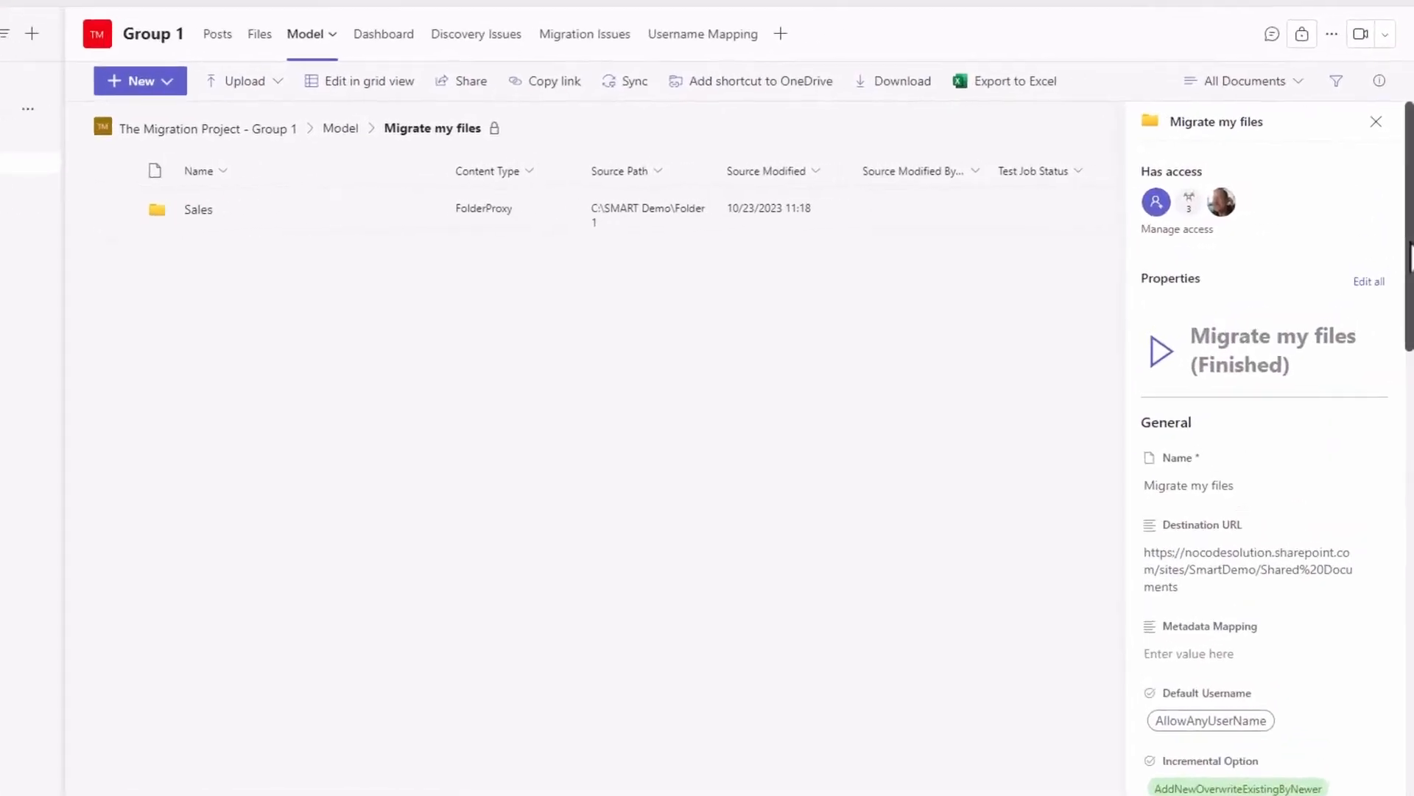
pyautogui.scroll(-4, 1183, 611)
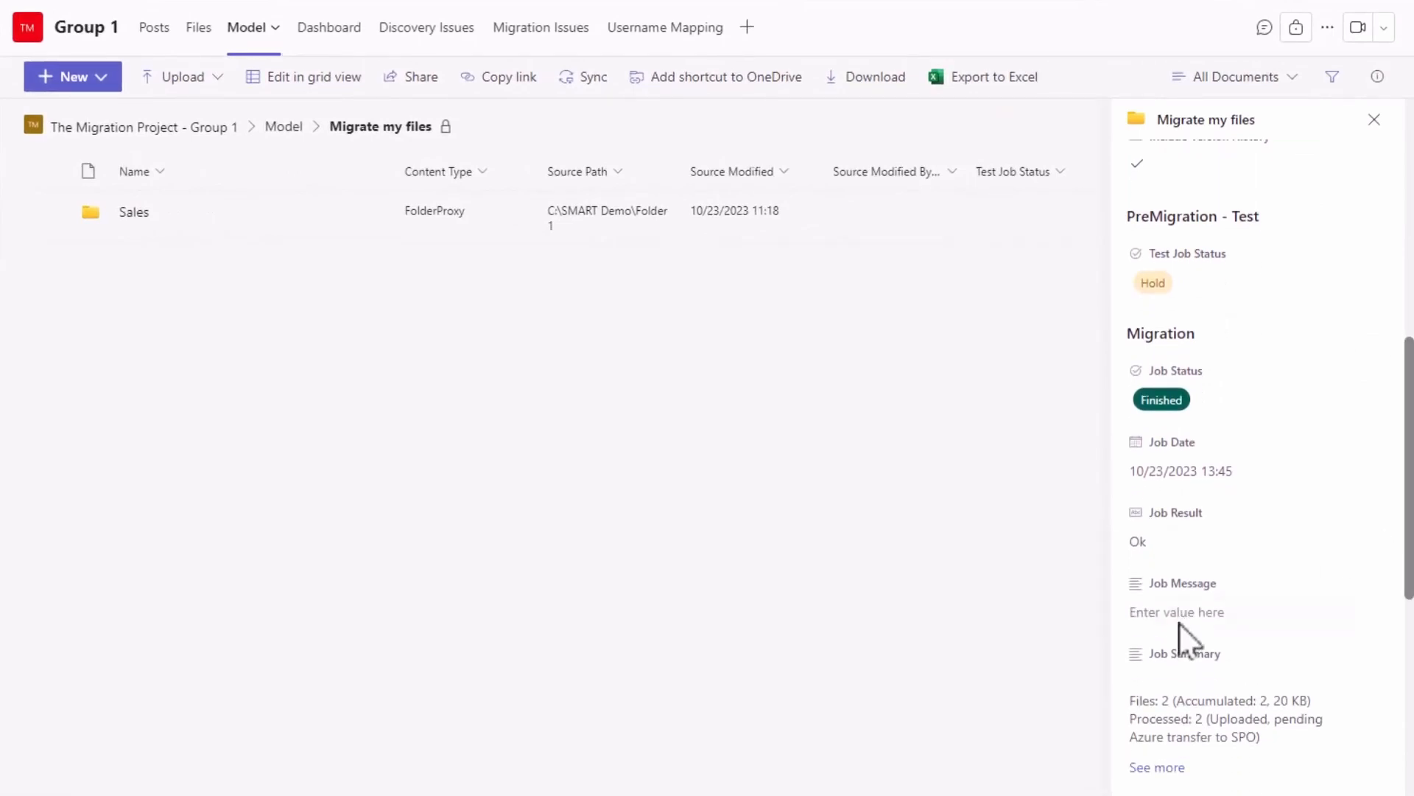
# Select the Sales proposal.docx proxy in Sales > Proposals, review its source and migration properties, and expand the full Job Message.
pyautogui.click(134, 215)
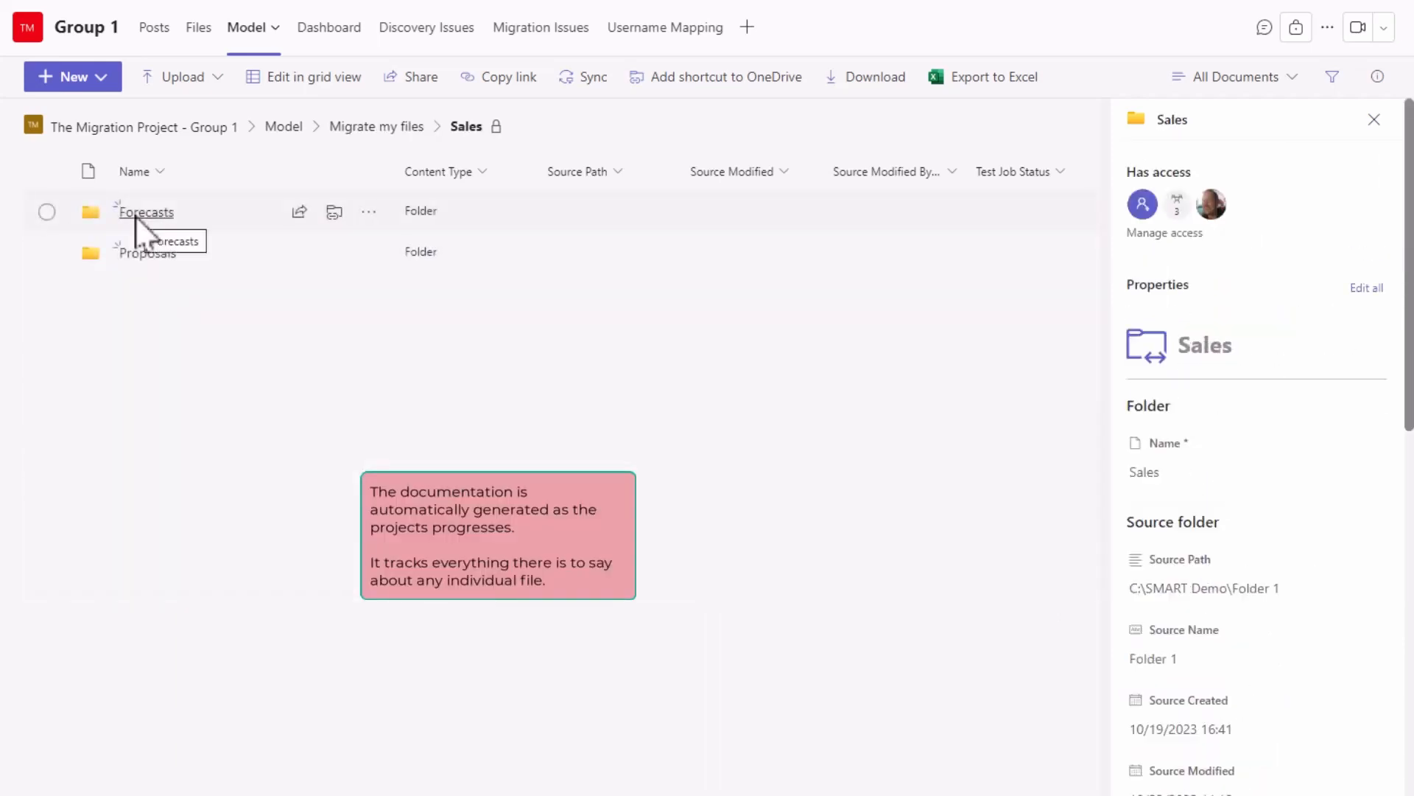
pyautogui.click(138, 255)
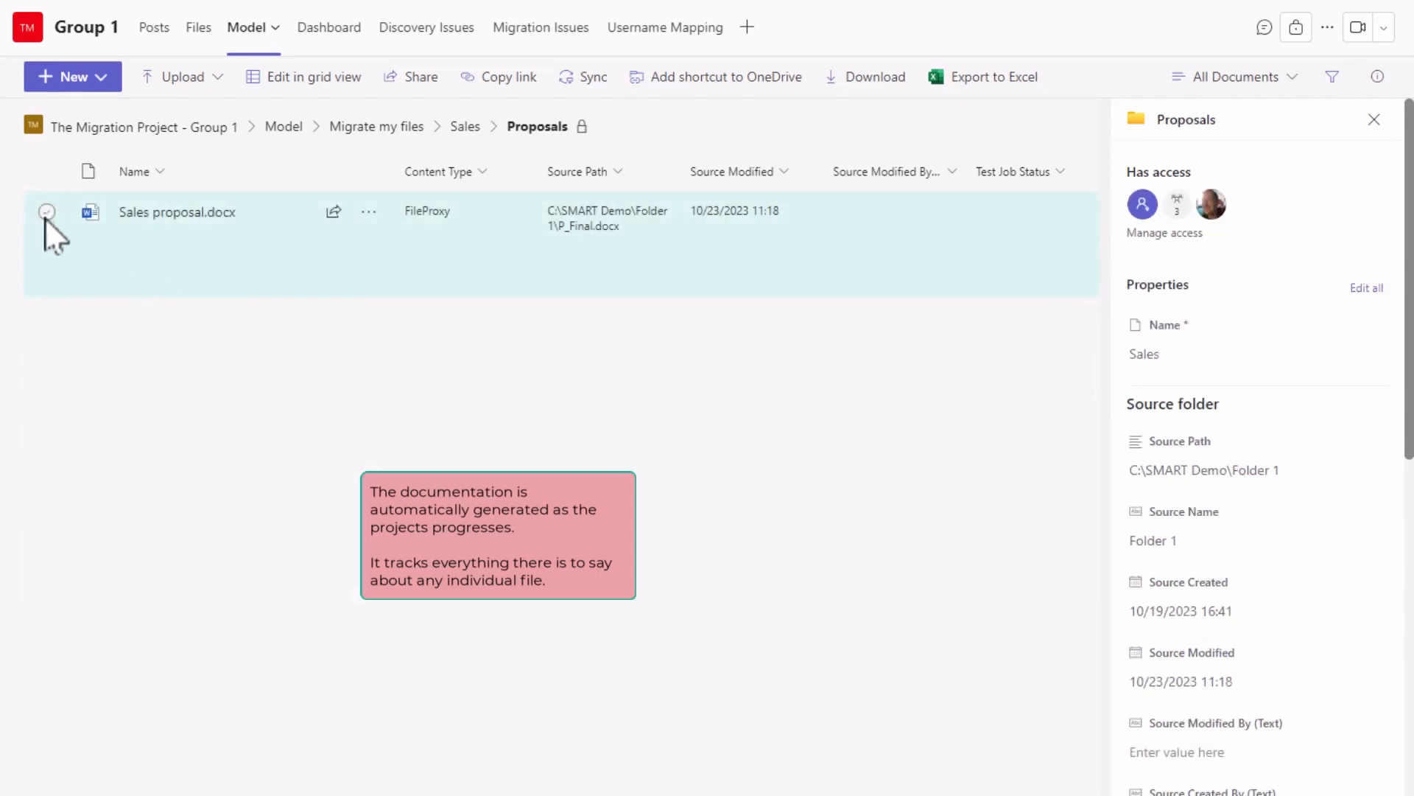
pyautogui.click(47, 213)
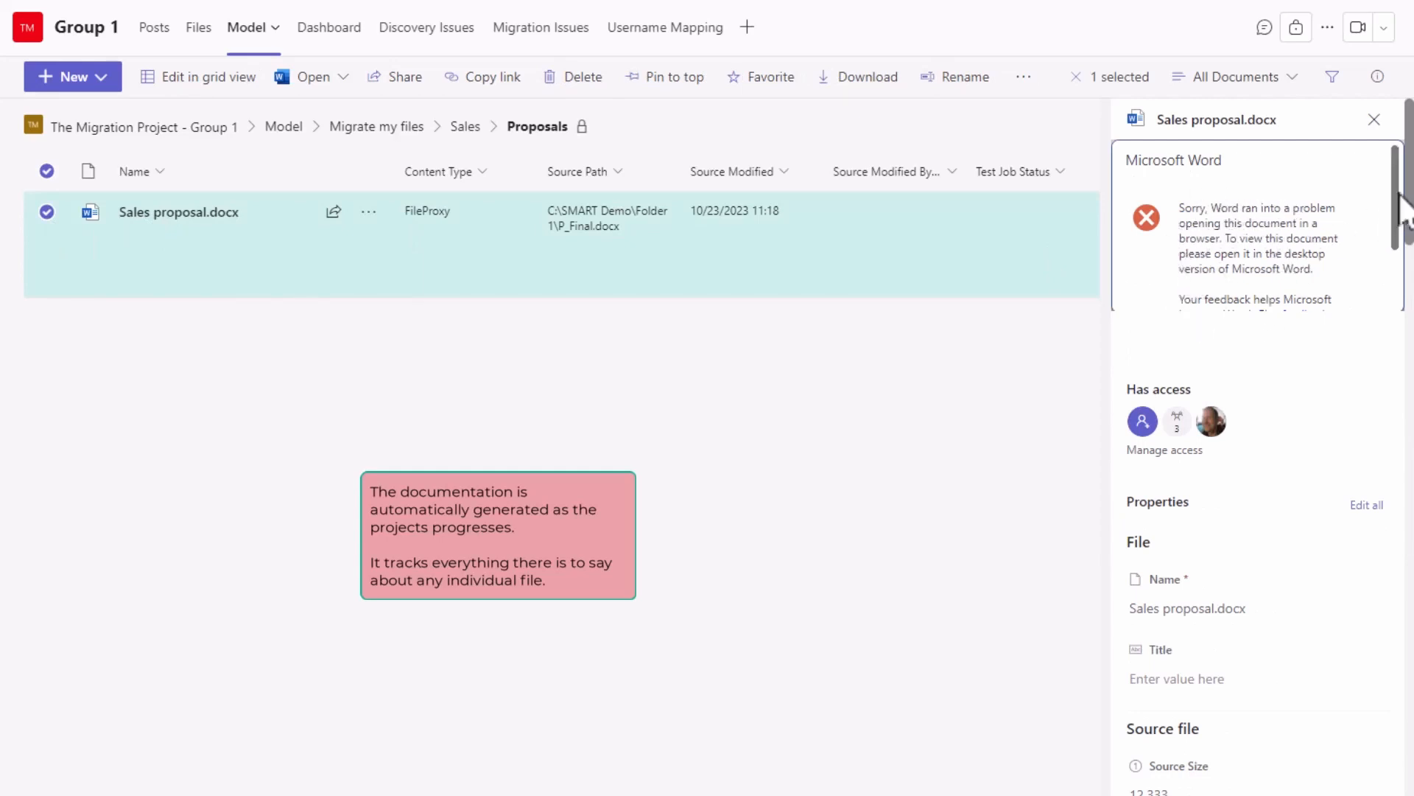
pyautogui.moveTo(1409, 217); pyautogui.dragTo(1409, 266)
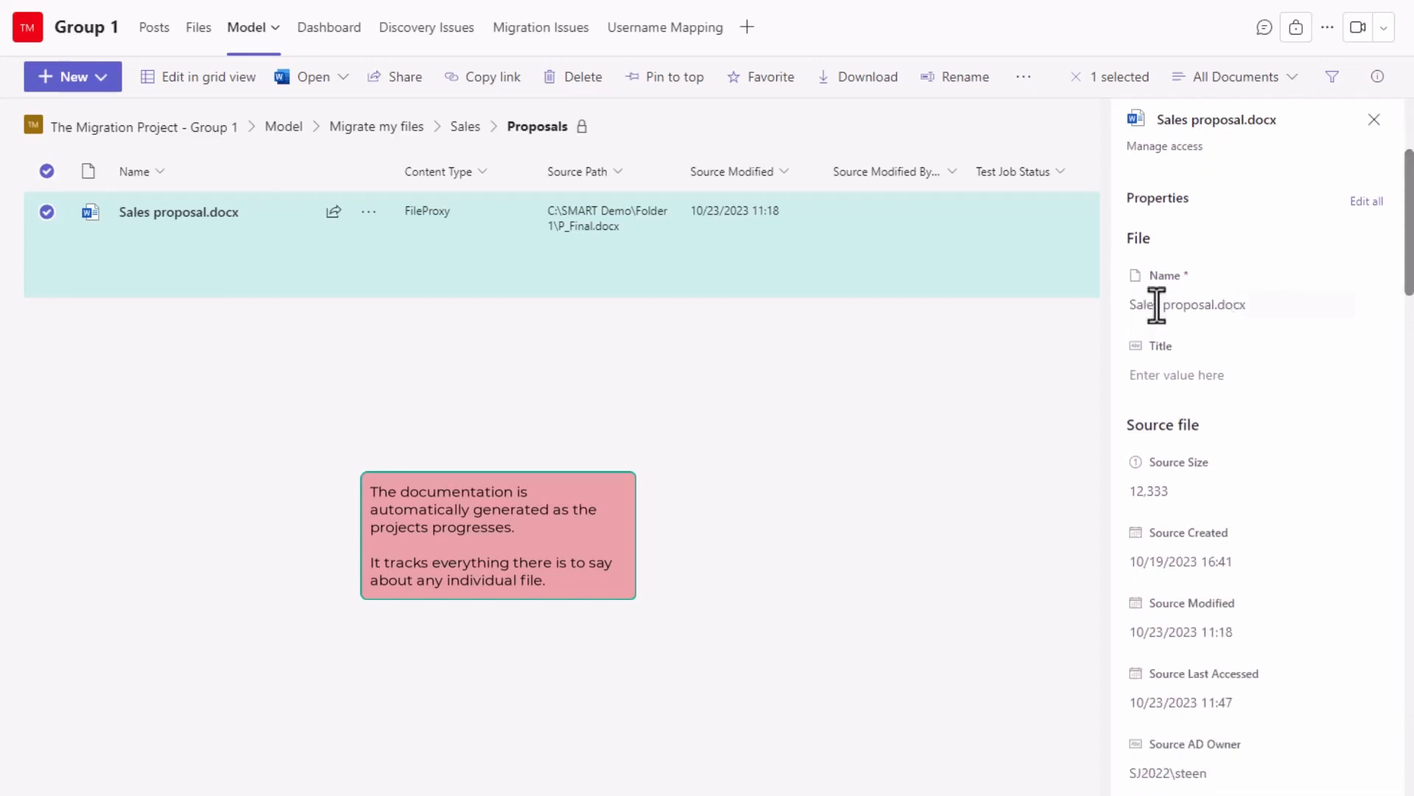
pyautogui.moveTo(1409, 248); pyautogui.dragTo(1409, 294)
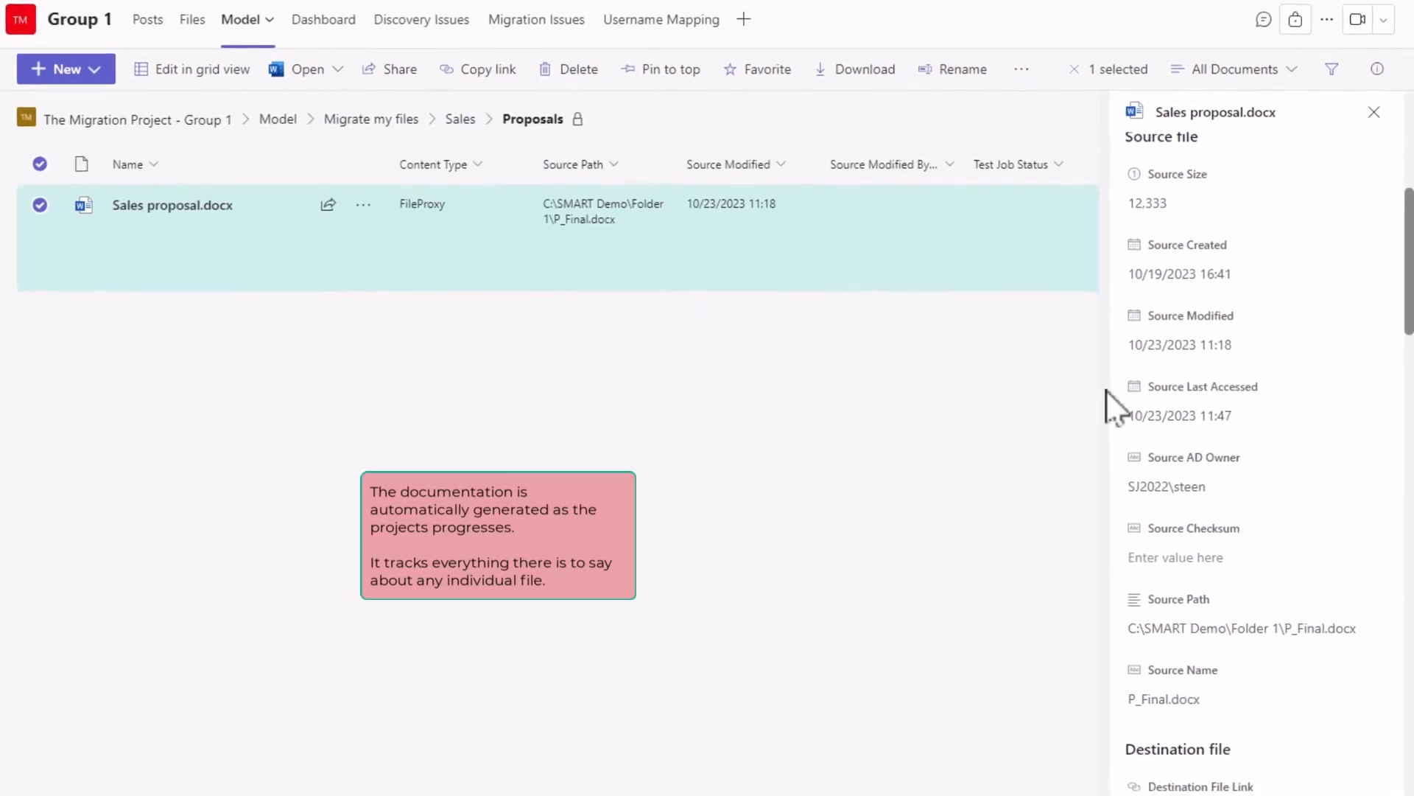
pyautogui.scroll(-10, 1385, 516)
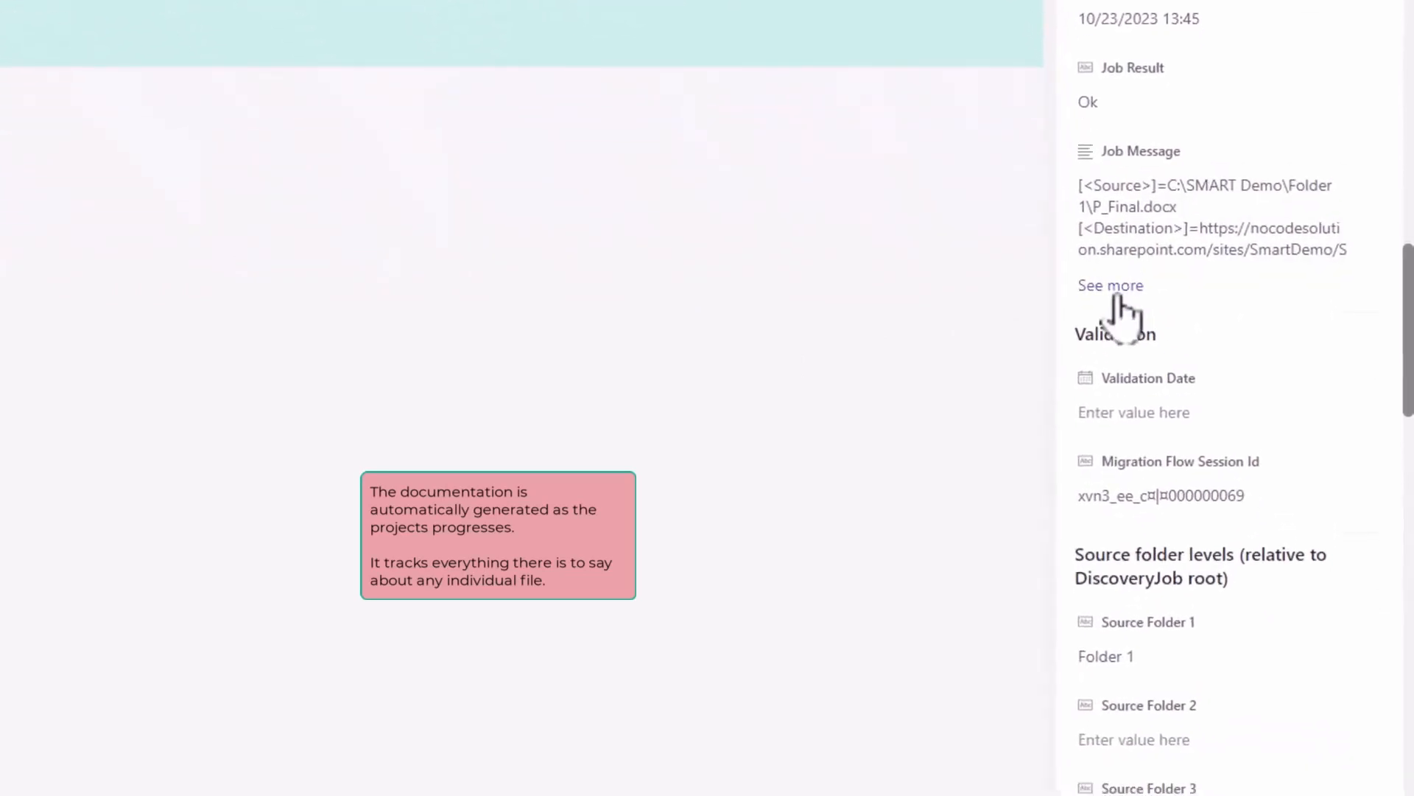
pyautogui.click(1125, 350)
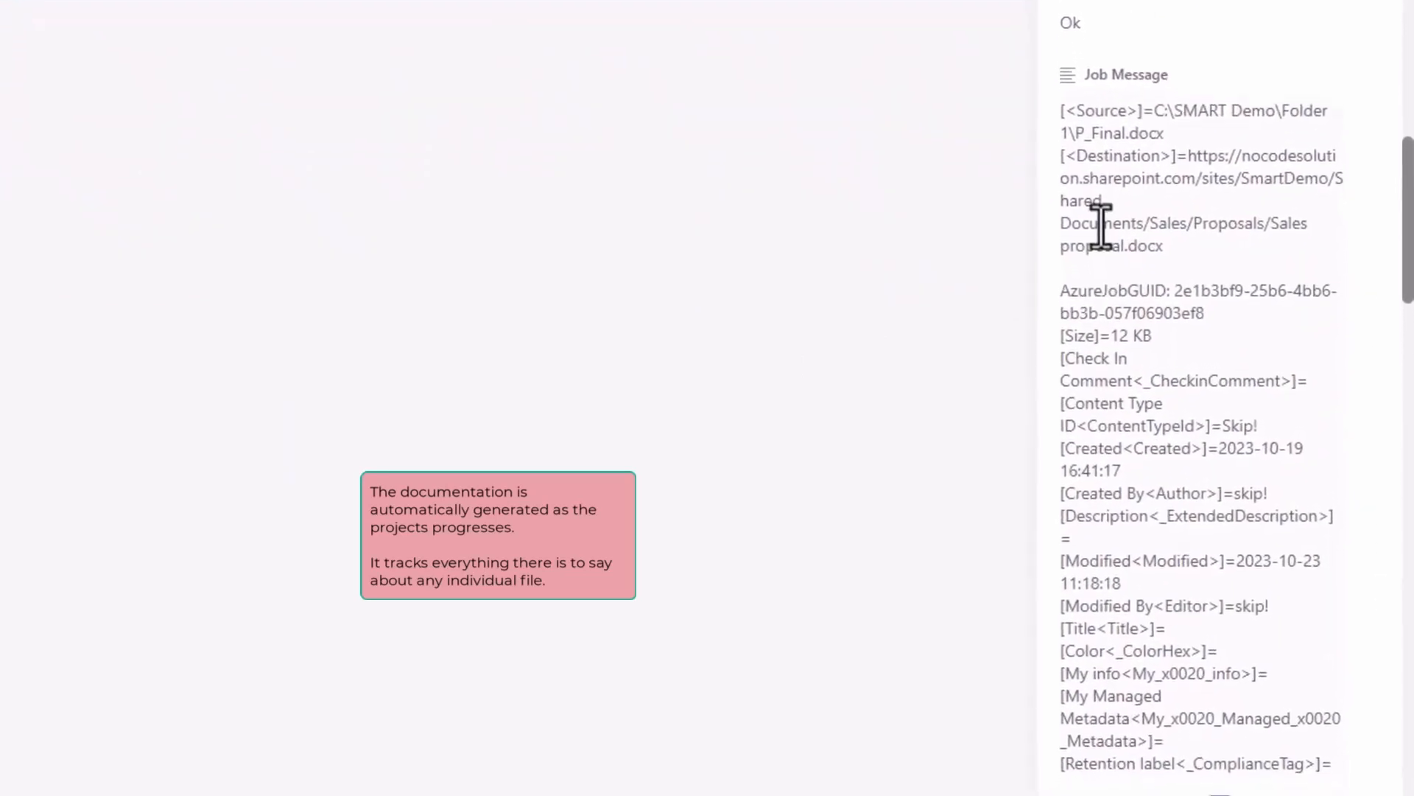